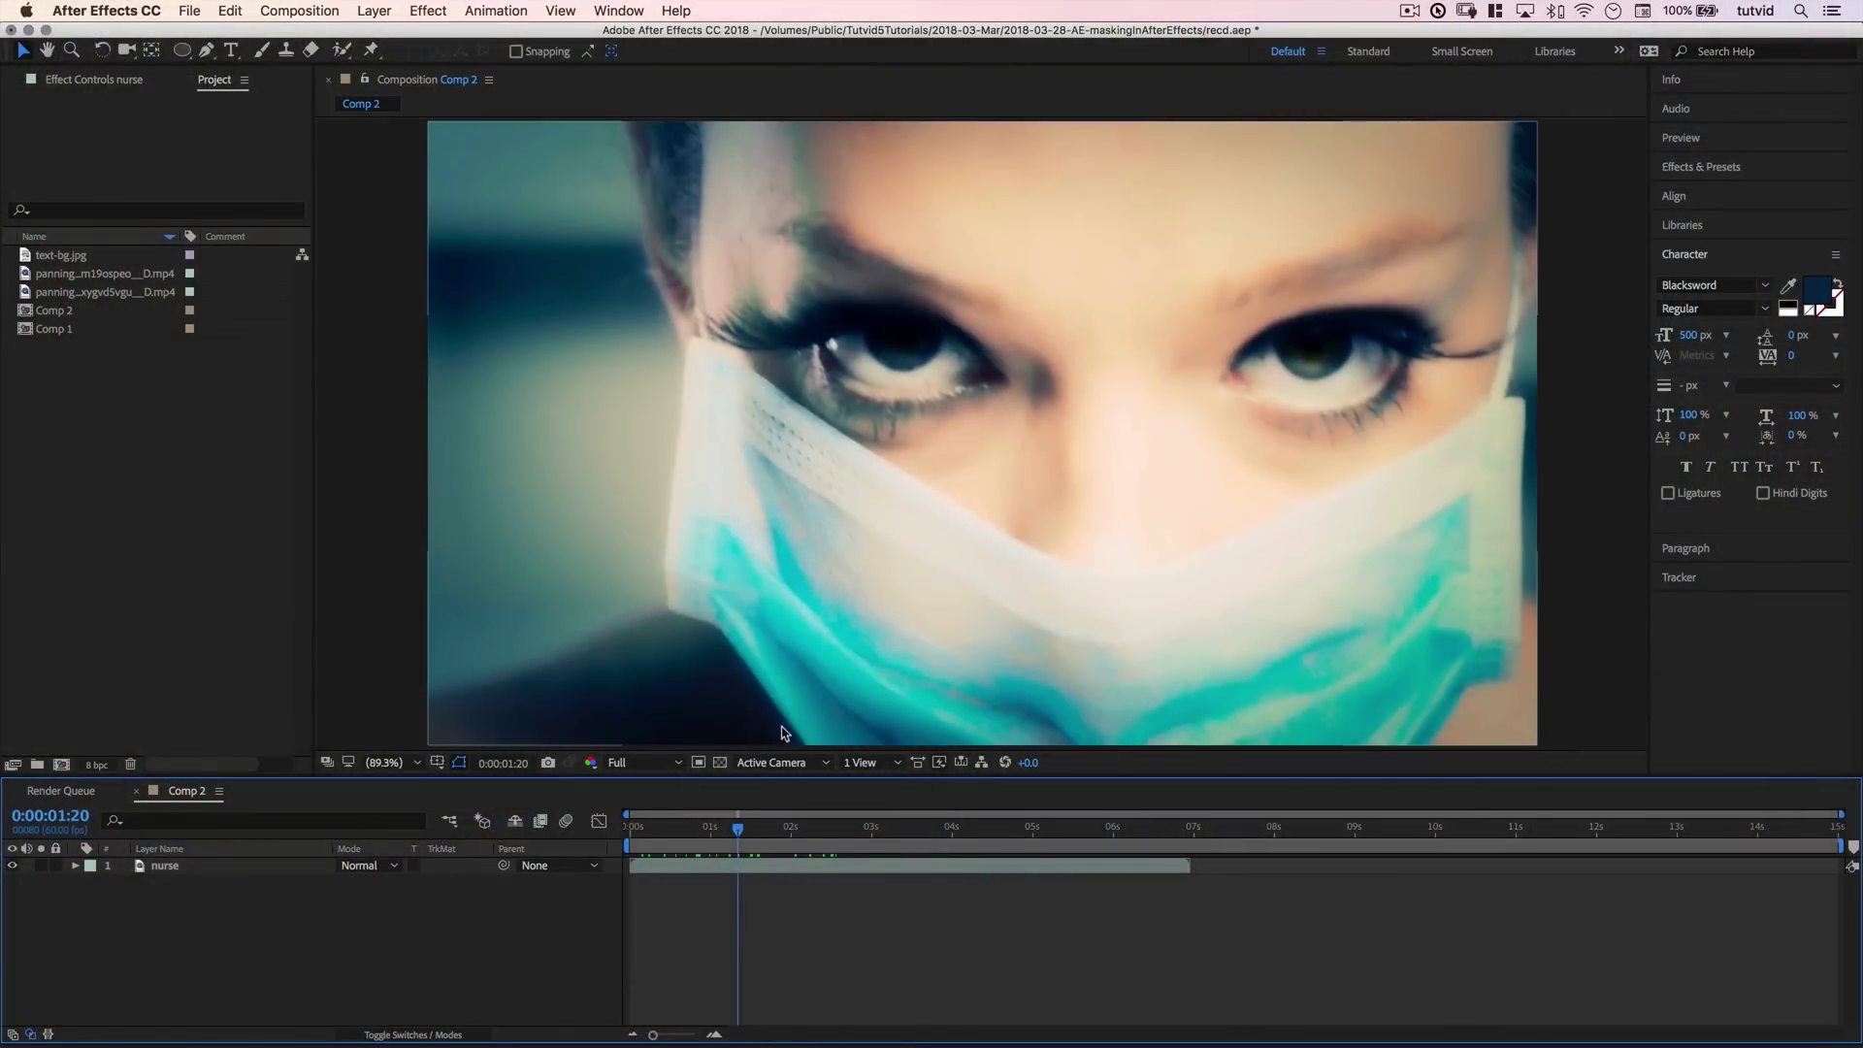
click(197, 865)
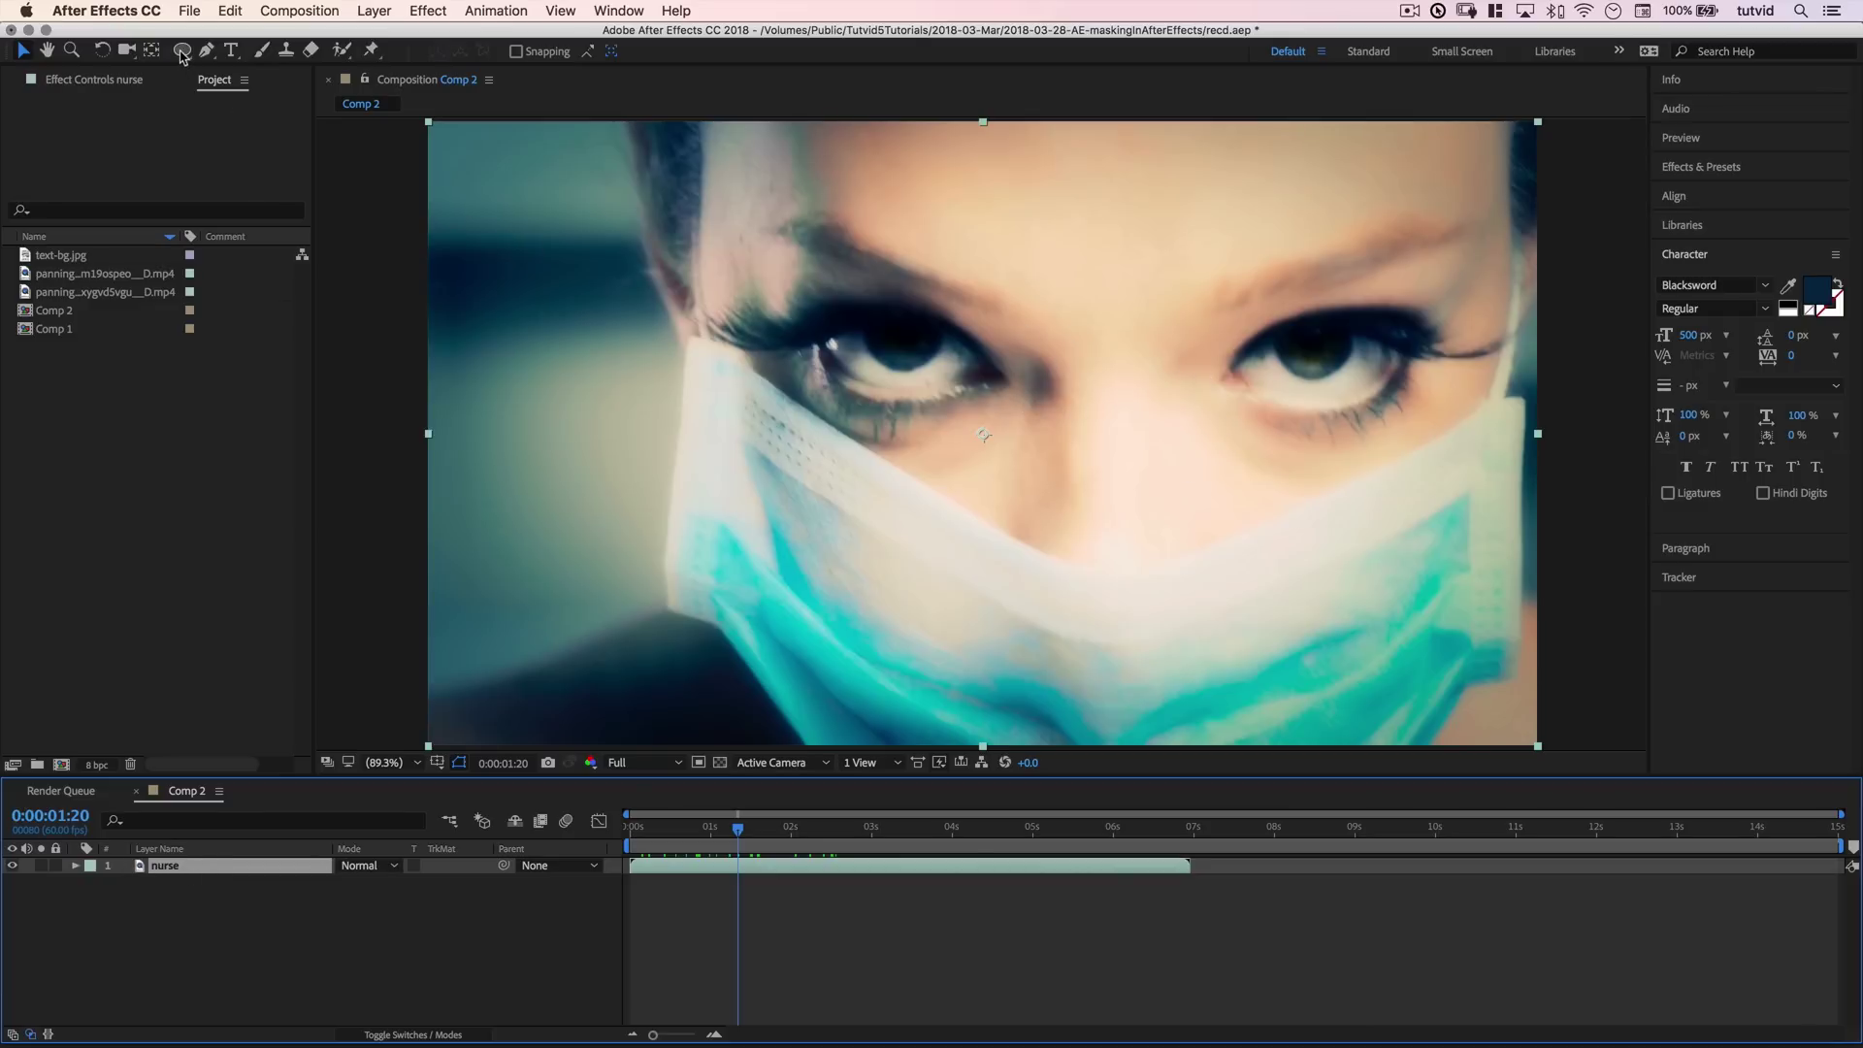
drag(183, 53, 277, 100)
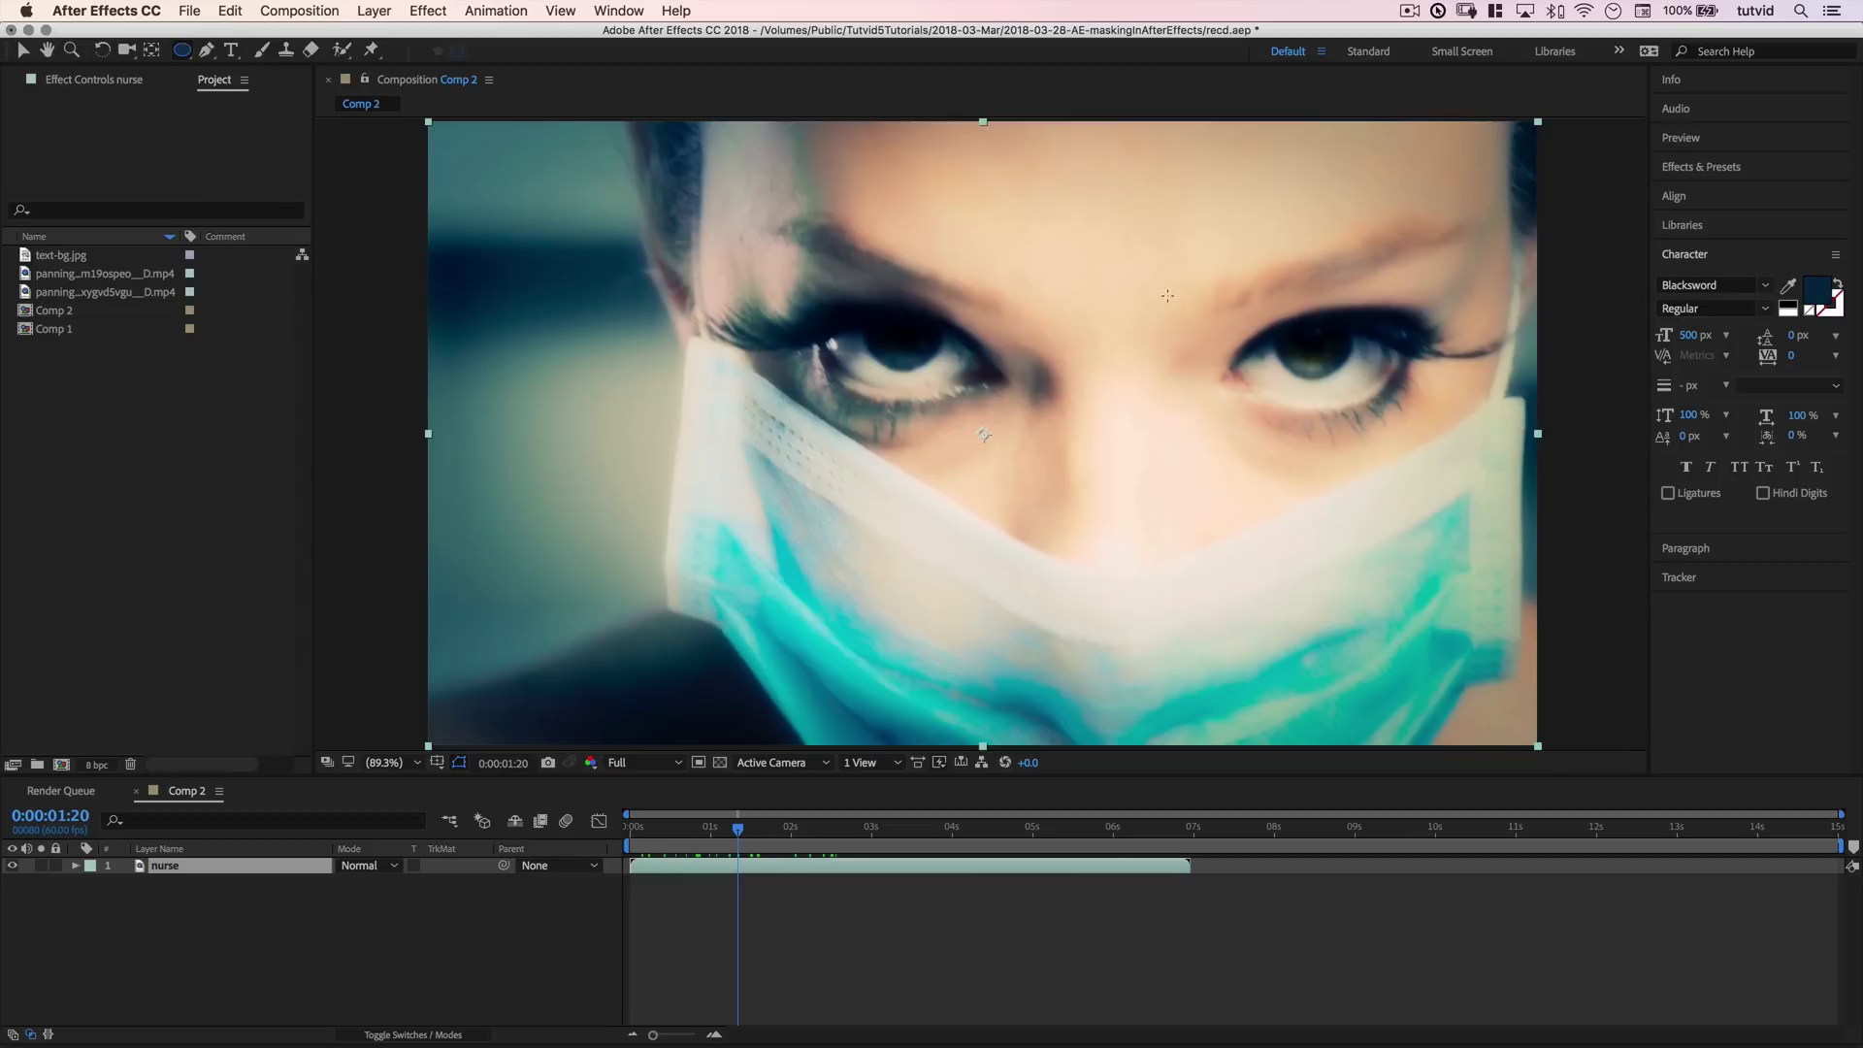
drag(772, 250, 1163, 636)
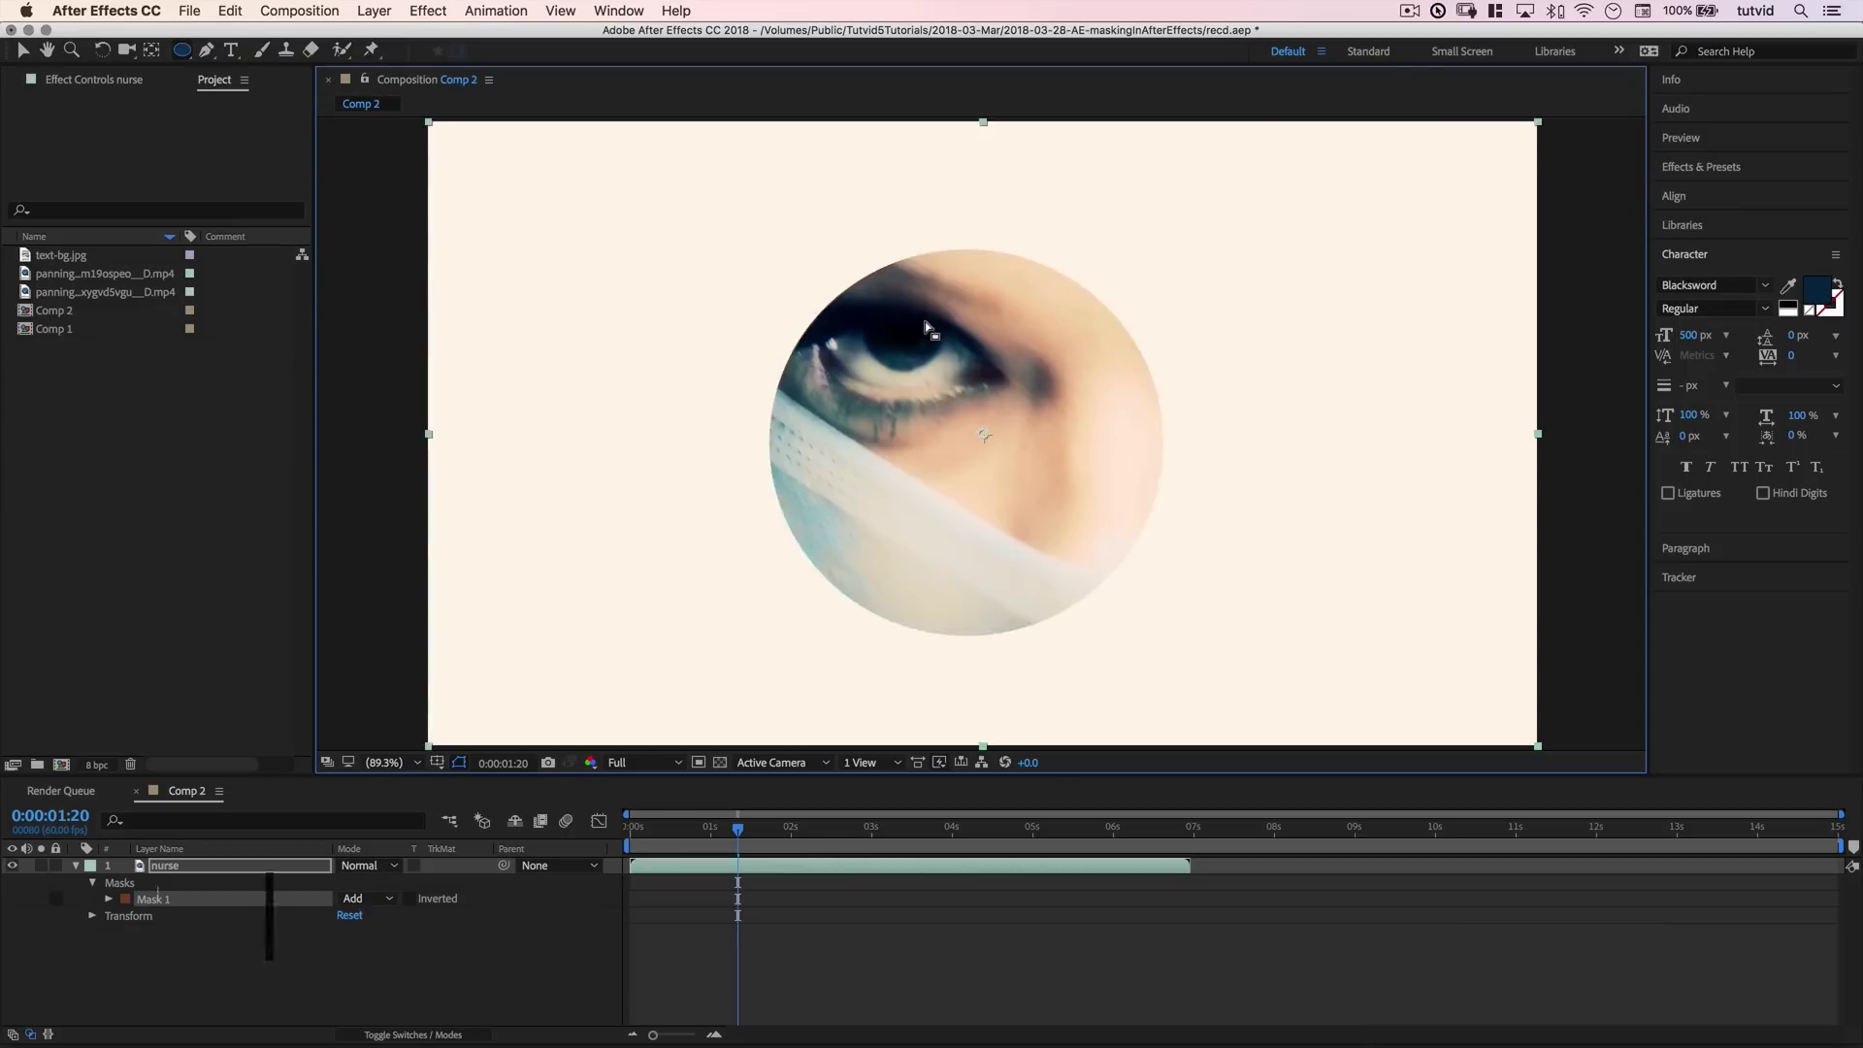
key(ctrl+z)
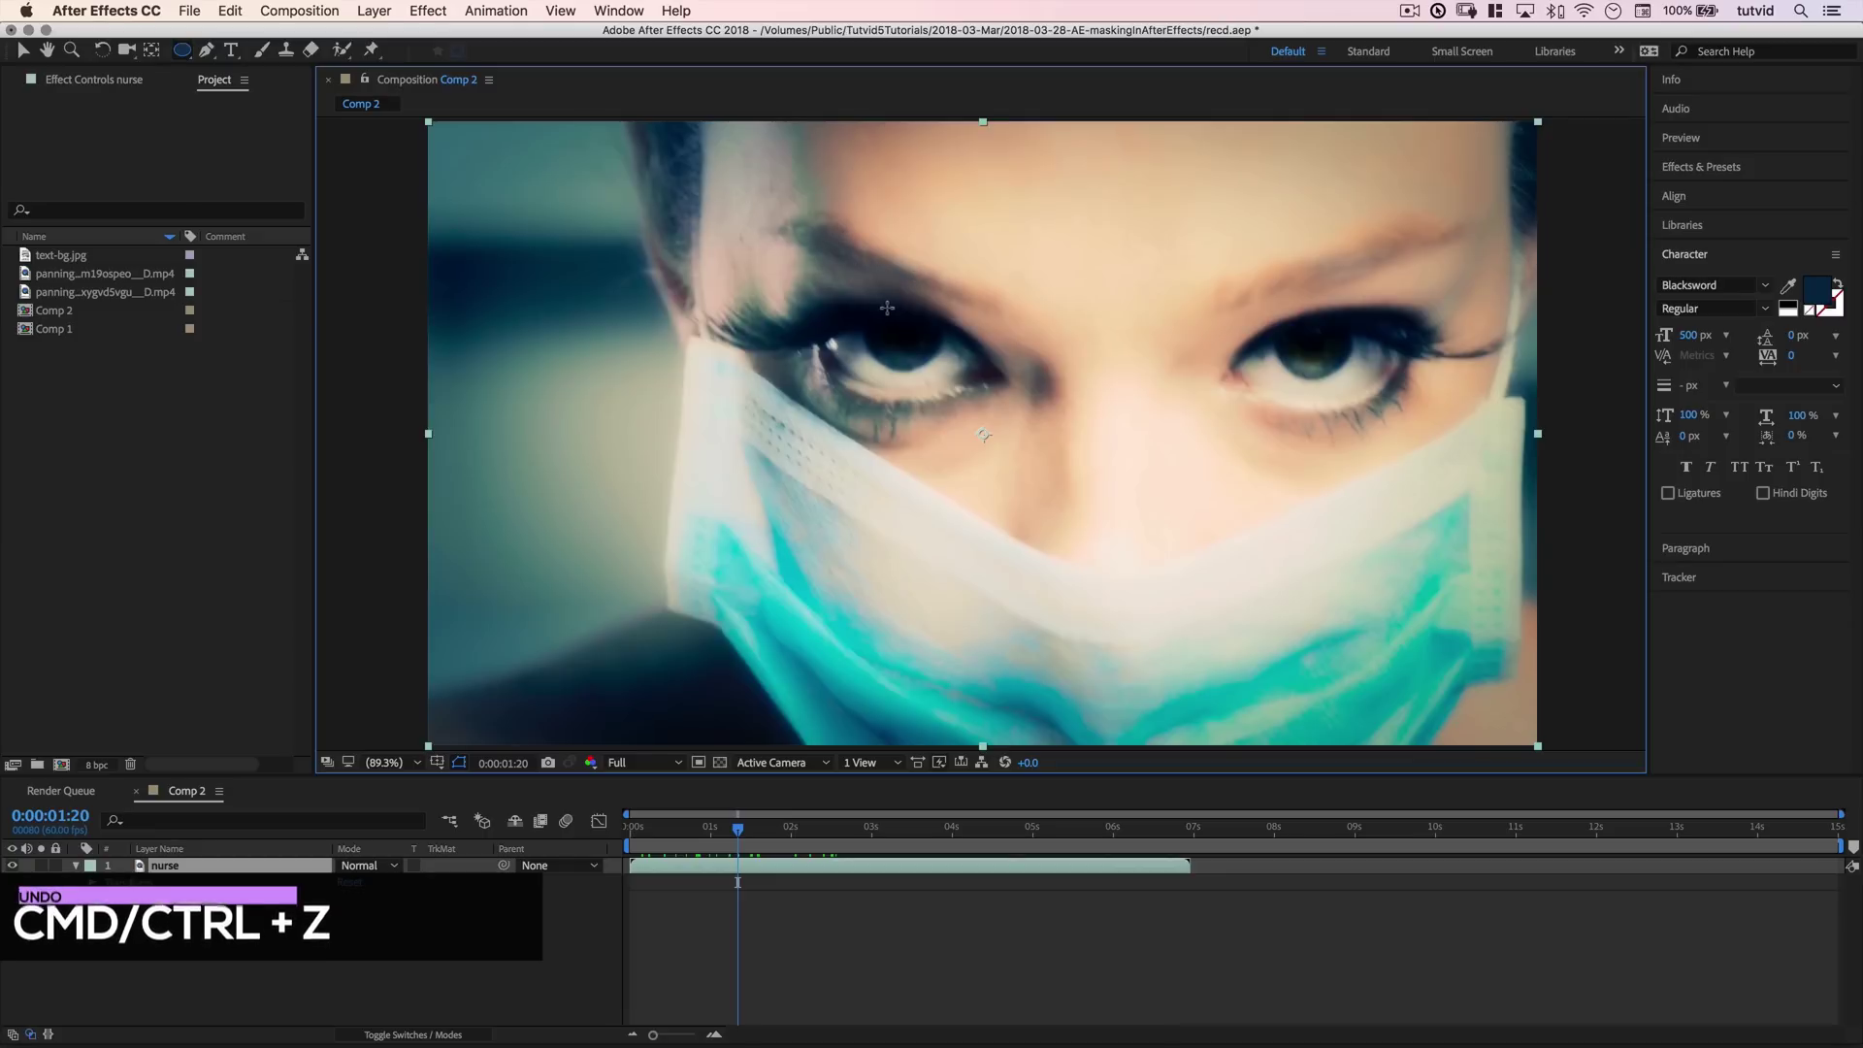
Draw an elliptical mask on the nurse layer, then enlarge and move it over her face.
mouse_move(783, 248)
mouse_down()
mouse_move(983, 497)
mouse_move(1075, 502)
mouse_move(1177, 640)
mouse_up()
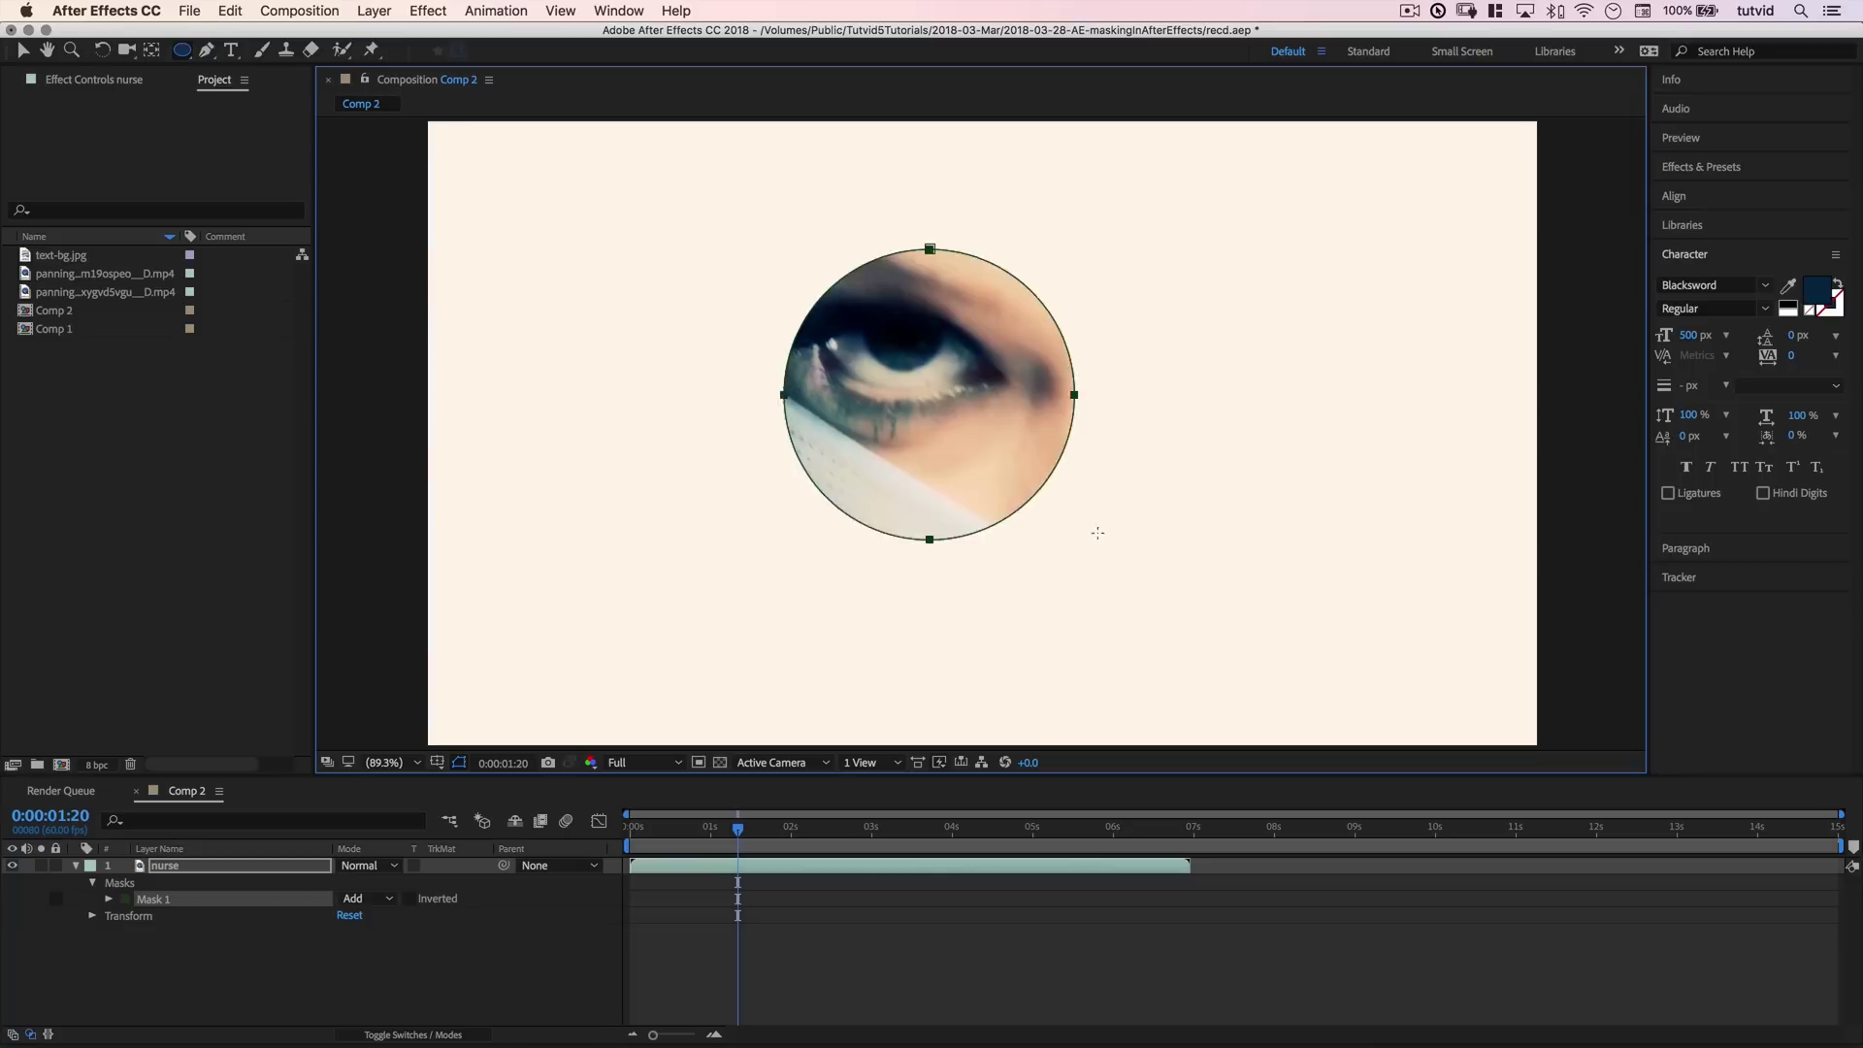
key(v)
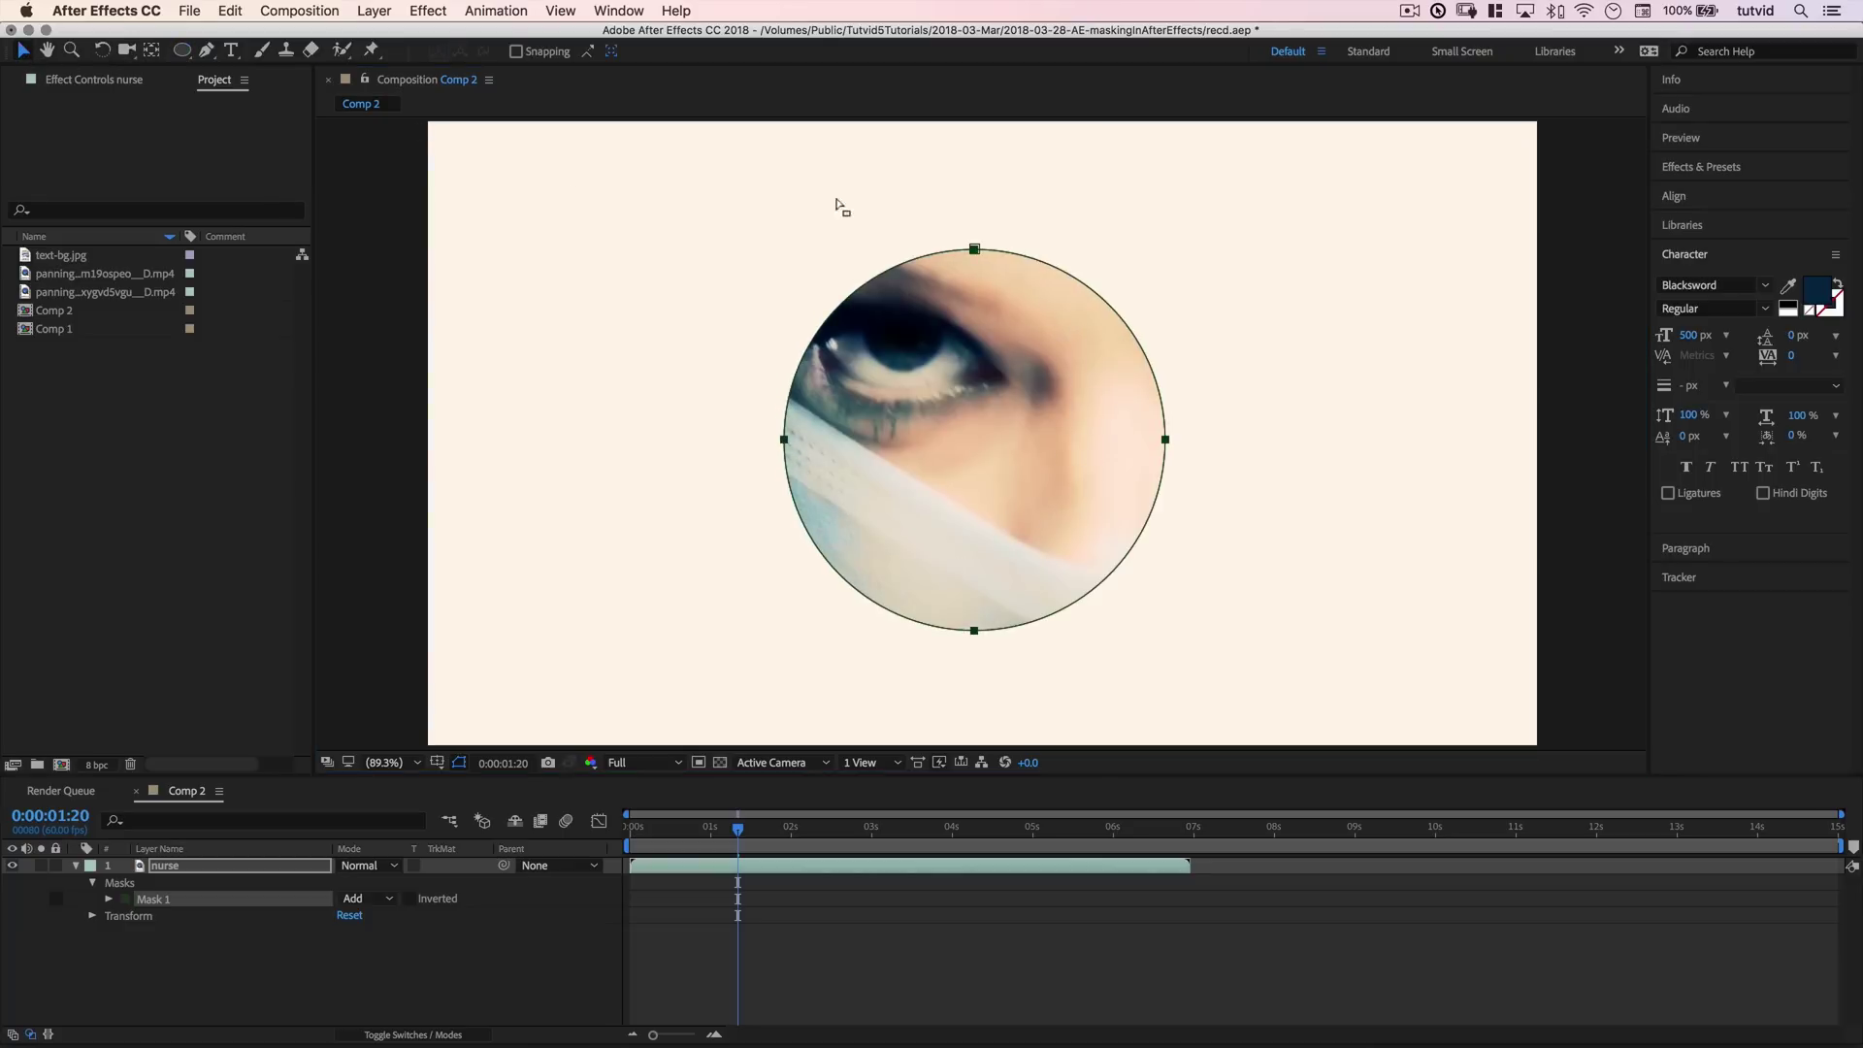
double_click(975, 255)
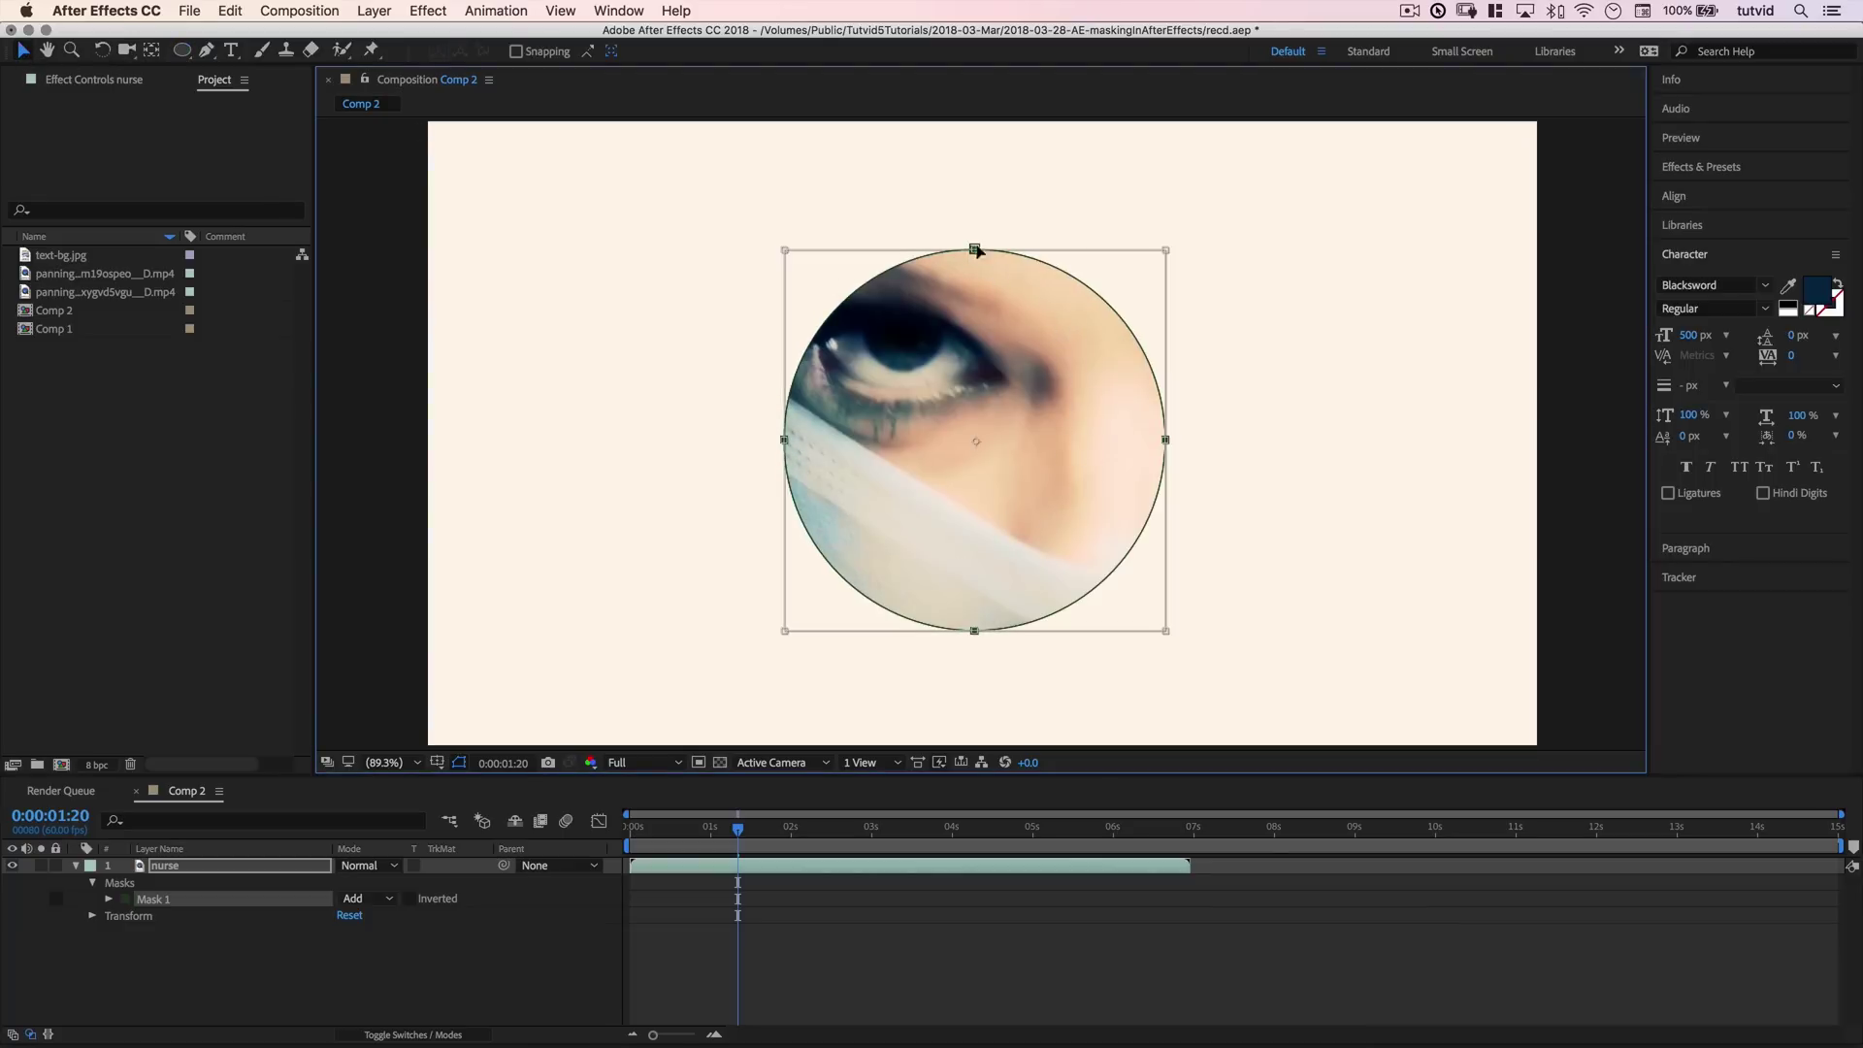
drag(1162, 249, 1185, 231)
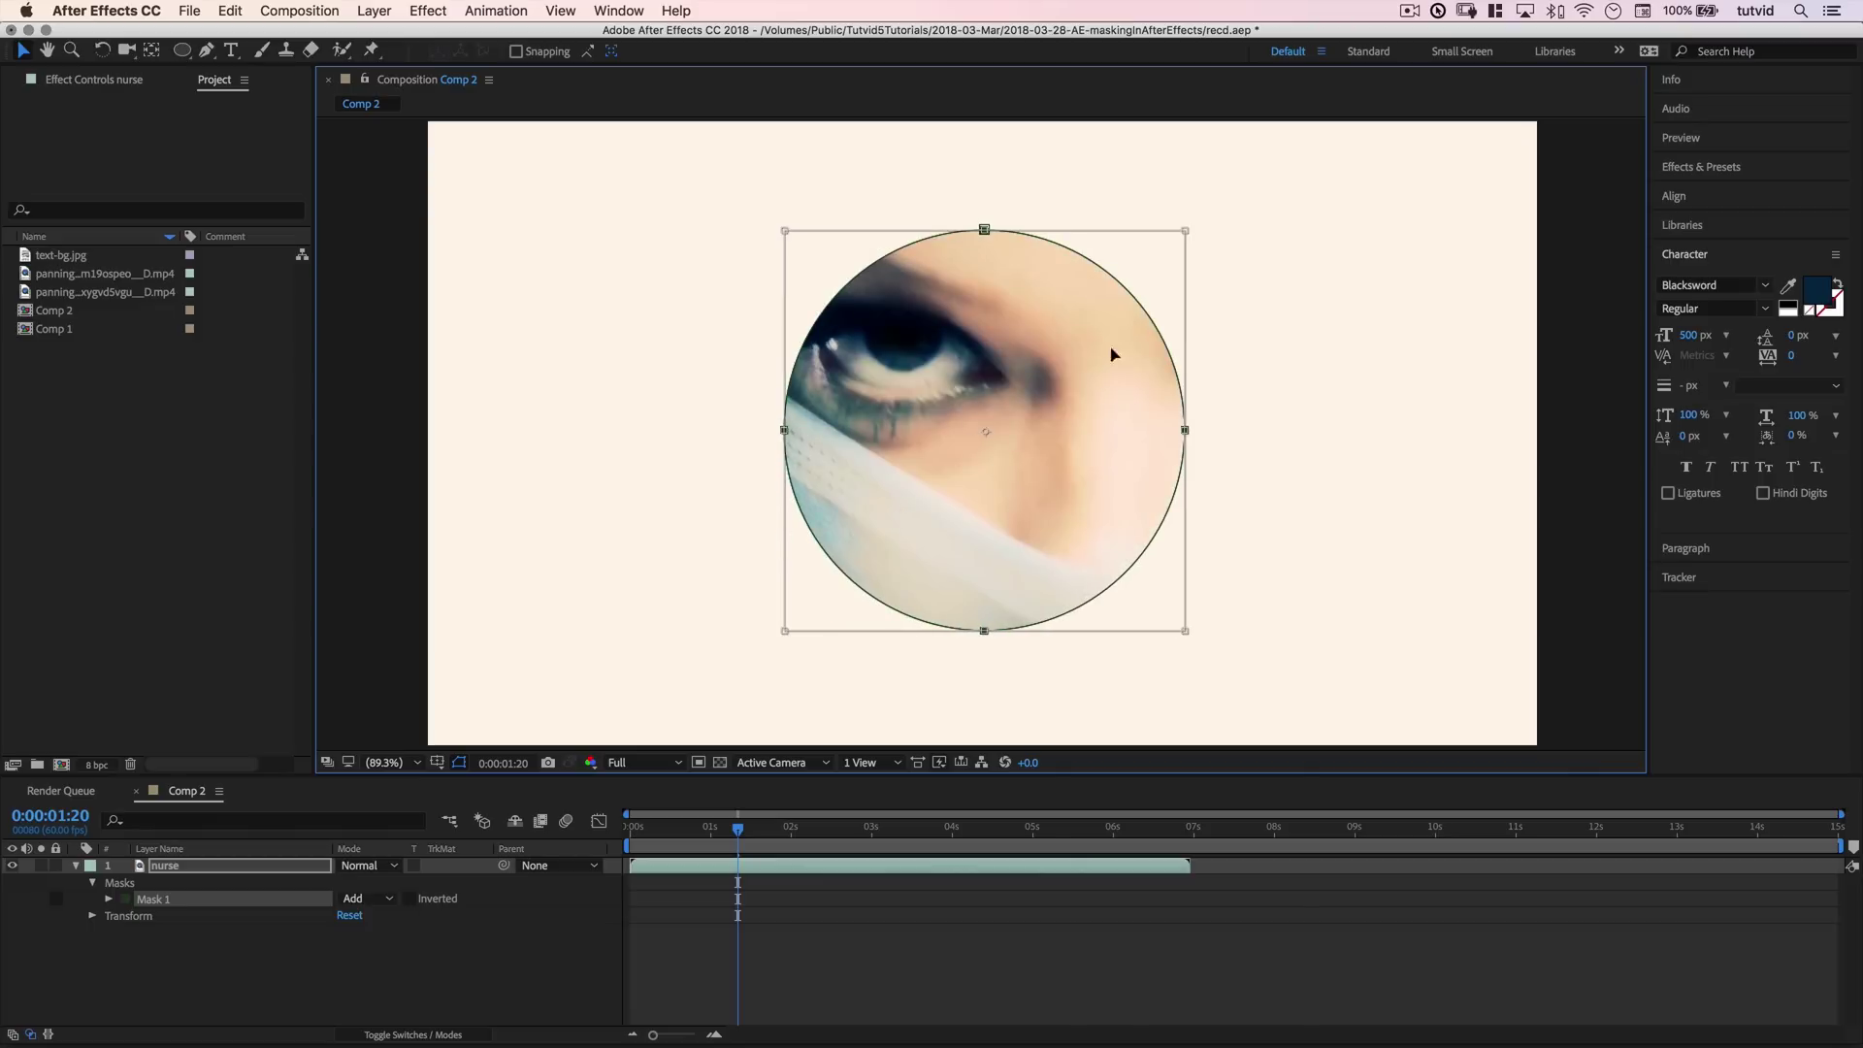
mouse_move(1125, 291)
mouse_down()
mouse_move(1040, 292)
mouse_move(1039, 252)
mouse_up()
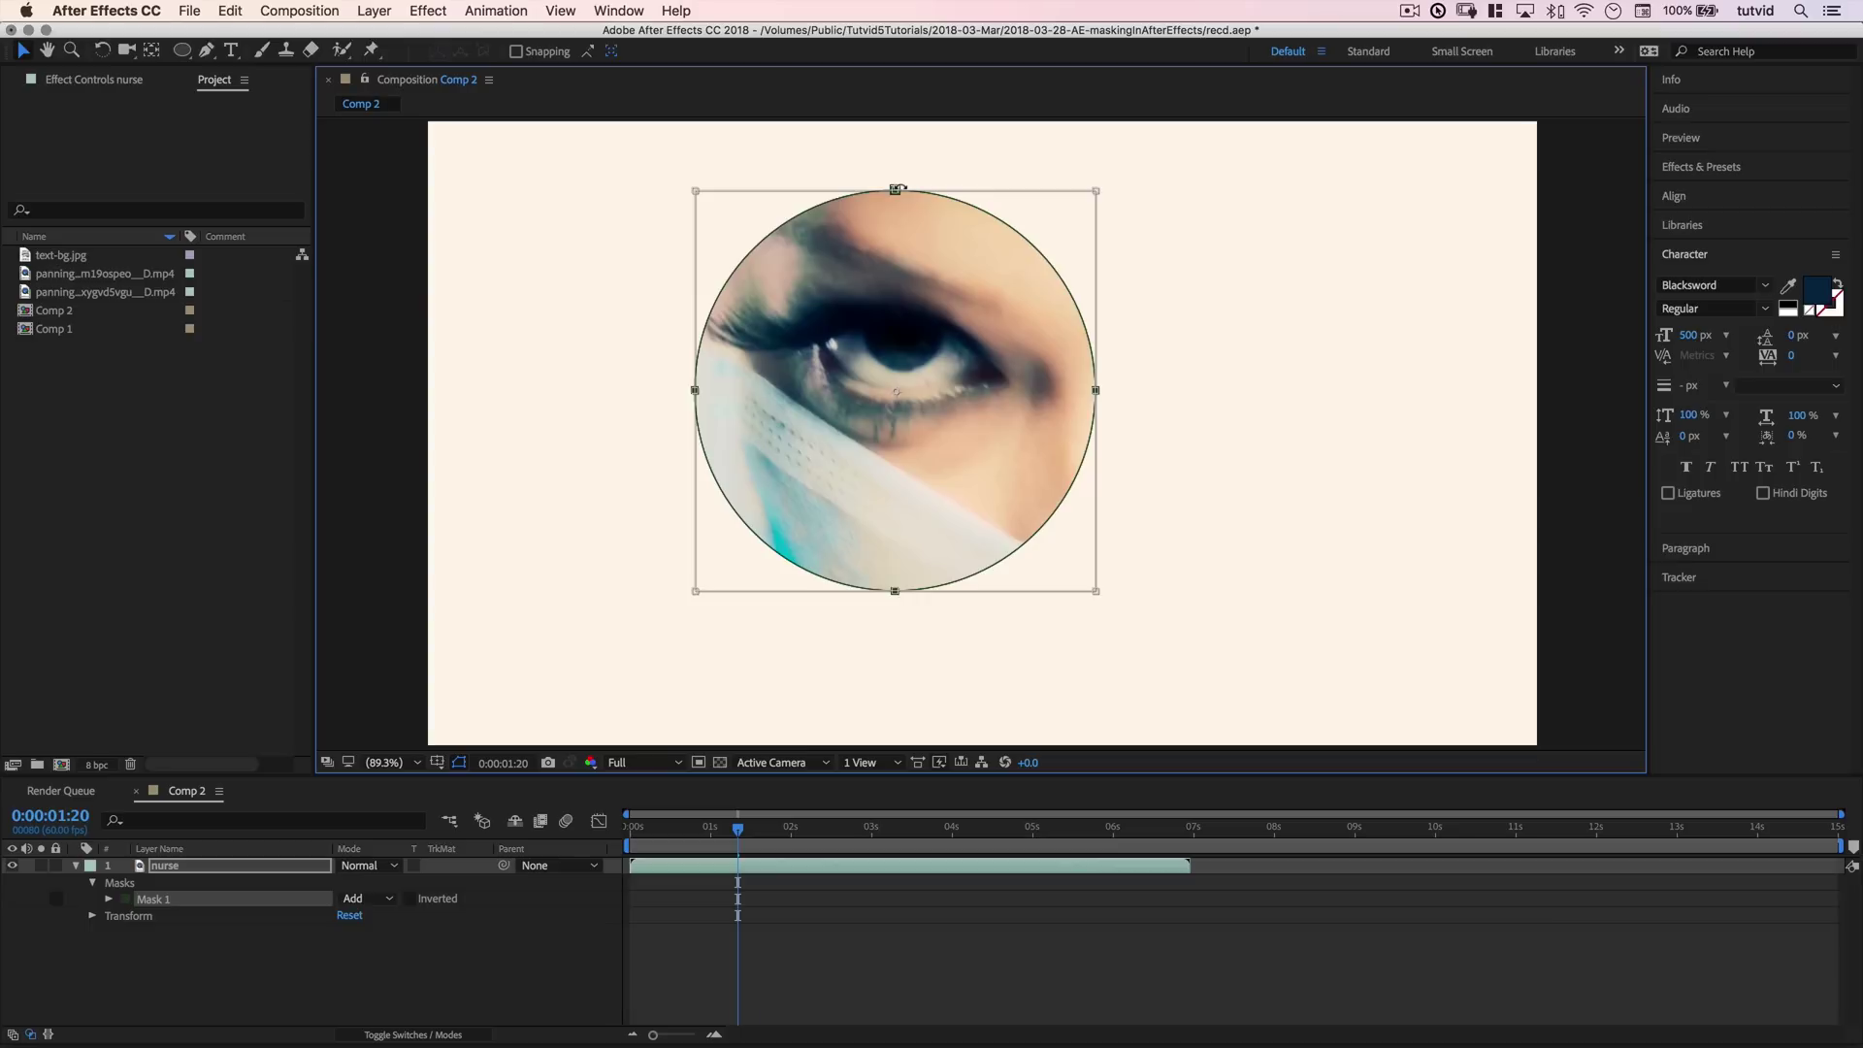
Squash the mask into a wide oval and position it to reveal both eyes.
drag(894, 191, 893, 301)
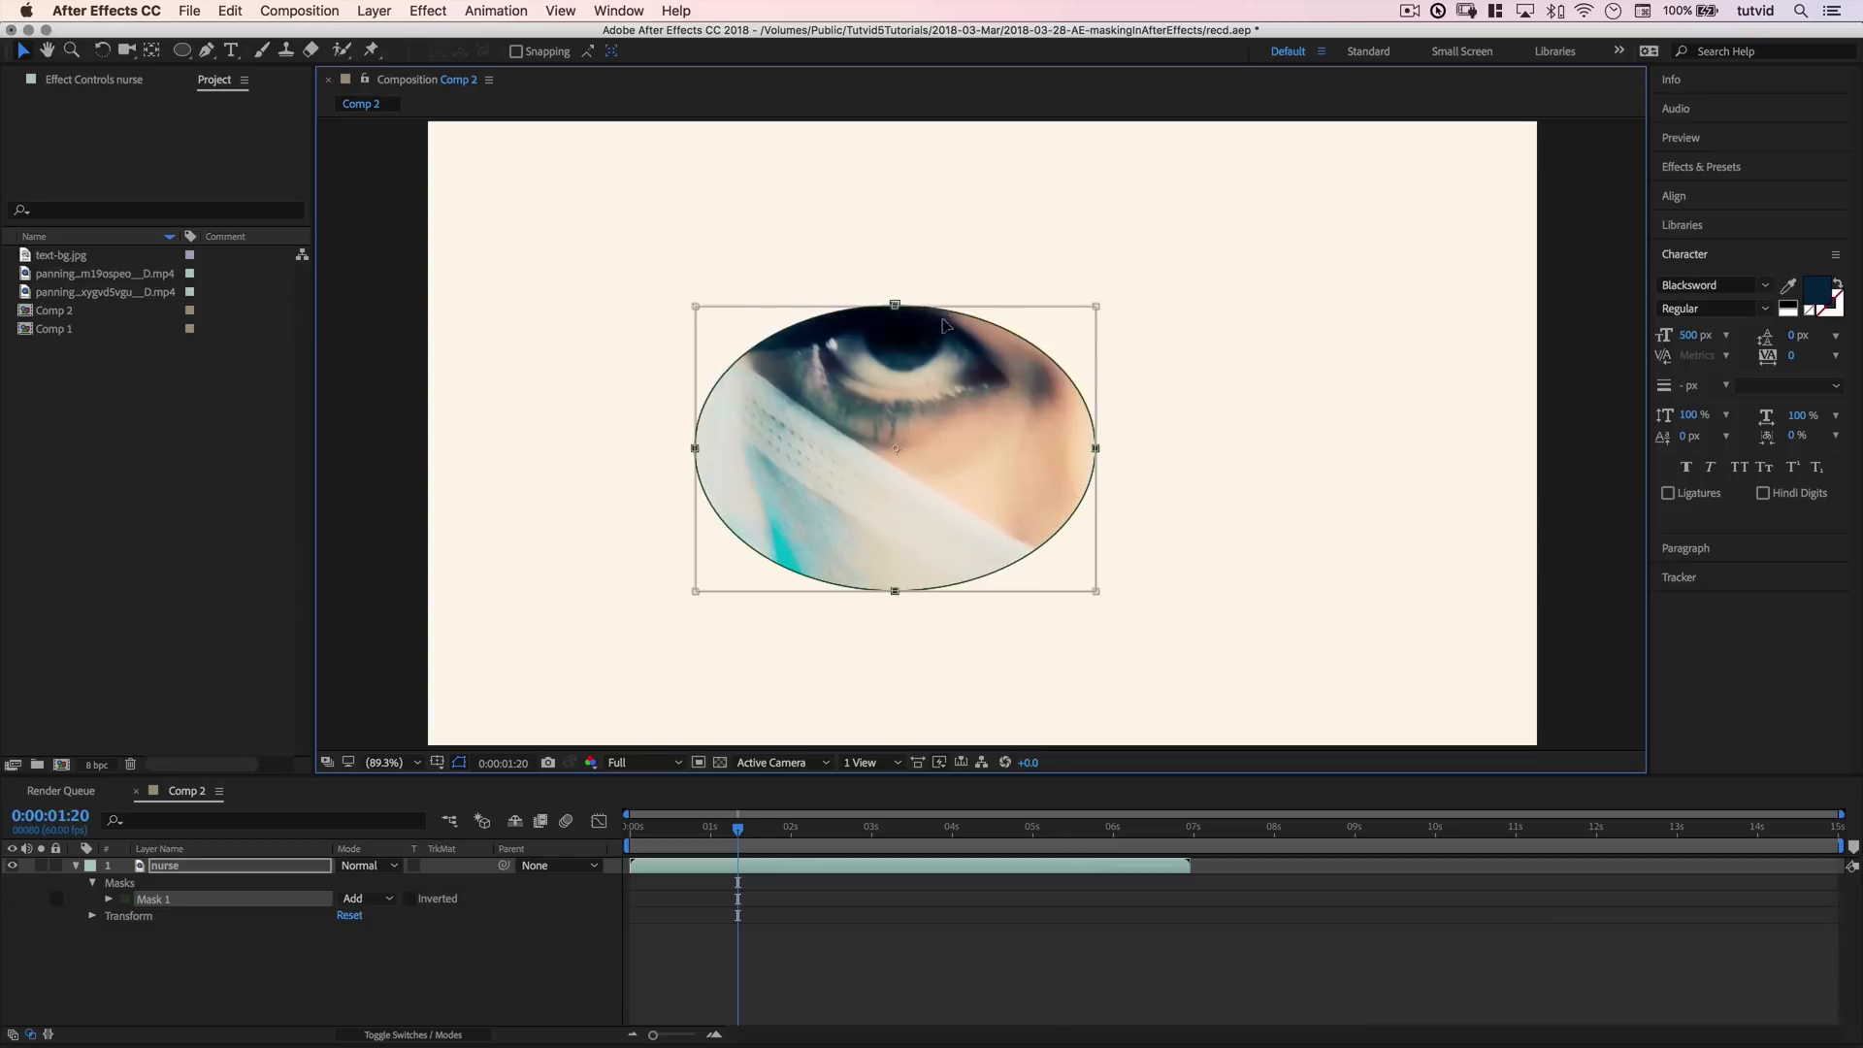
mouse_move(961, 466)
mouse_down()
mouse_move(954, 353)
mouse_move(1102, 382)
mouse_up()
mouse_move(1227, 260)
mouse_down()
mouse_move(1176, 367)
mouse_move(1485, 195)
mouse_up()
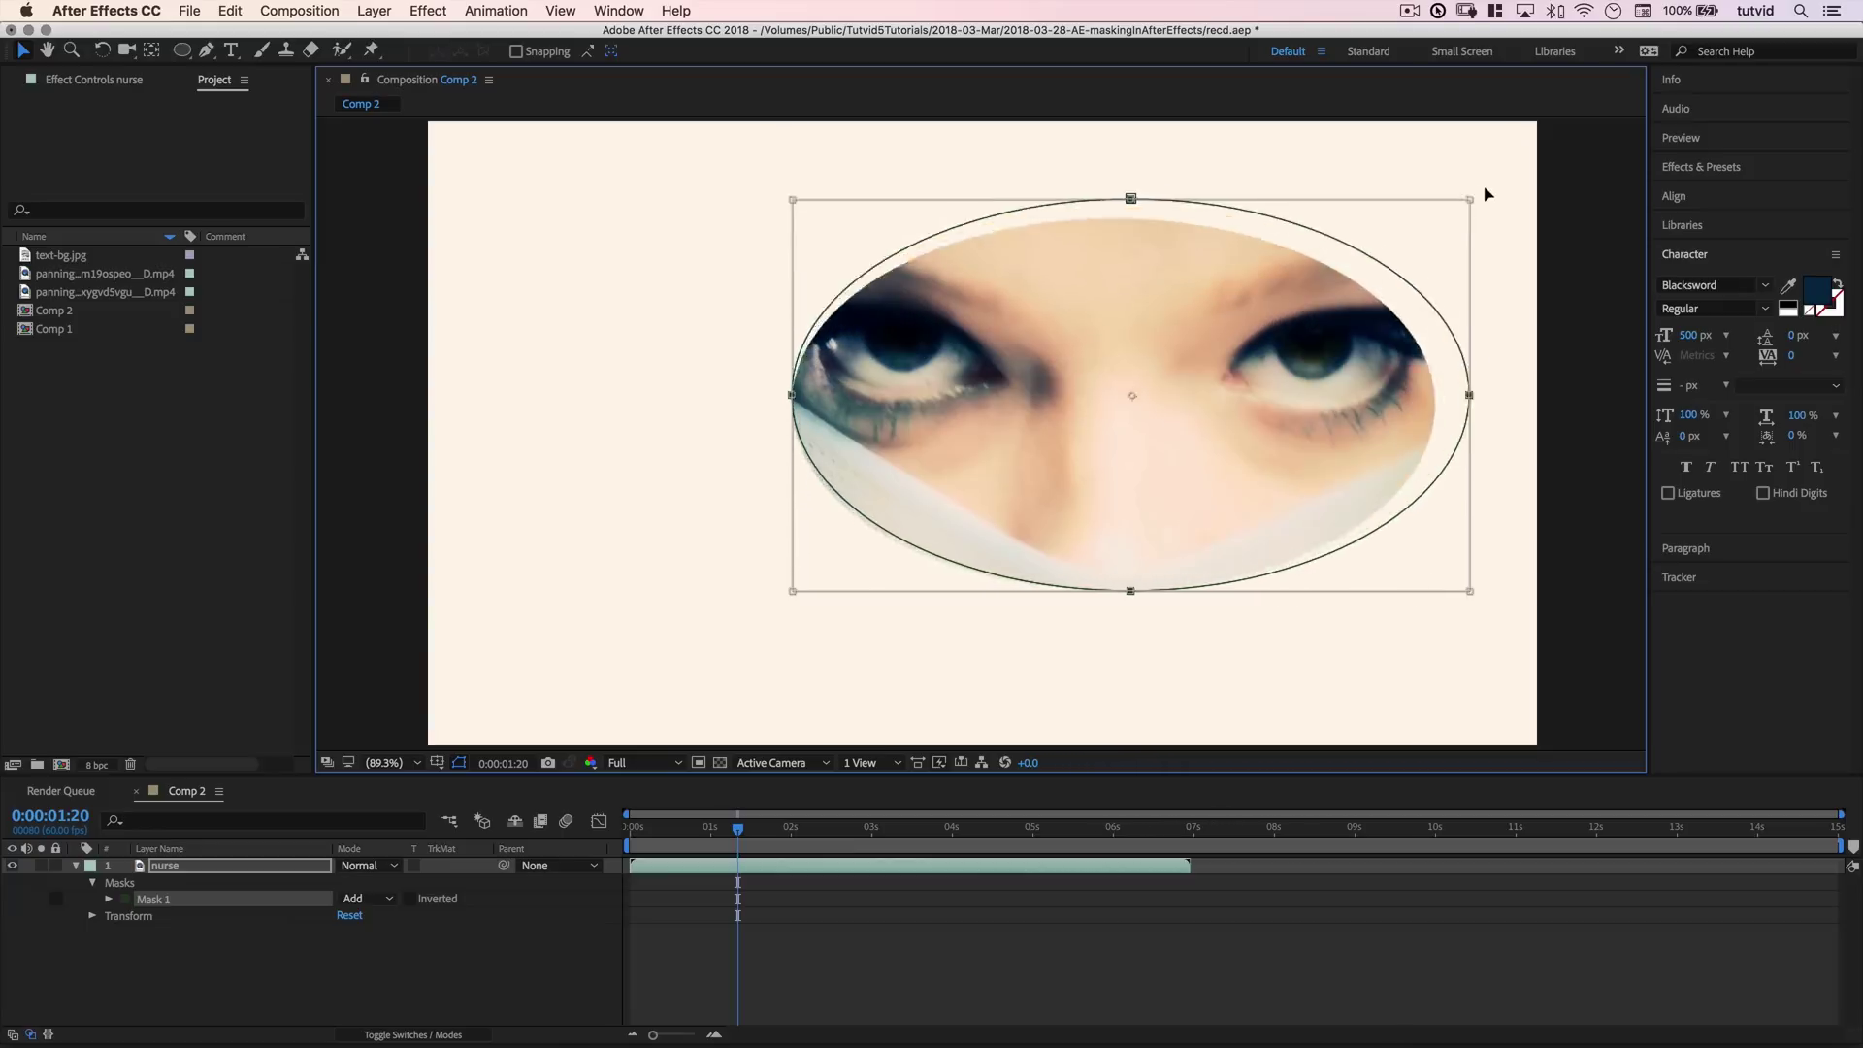
drag(1261, 400, 1149, 435)
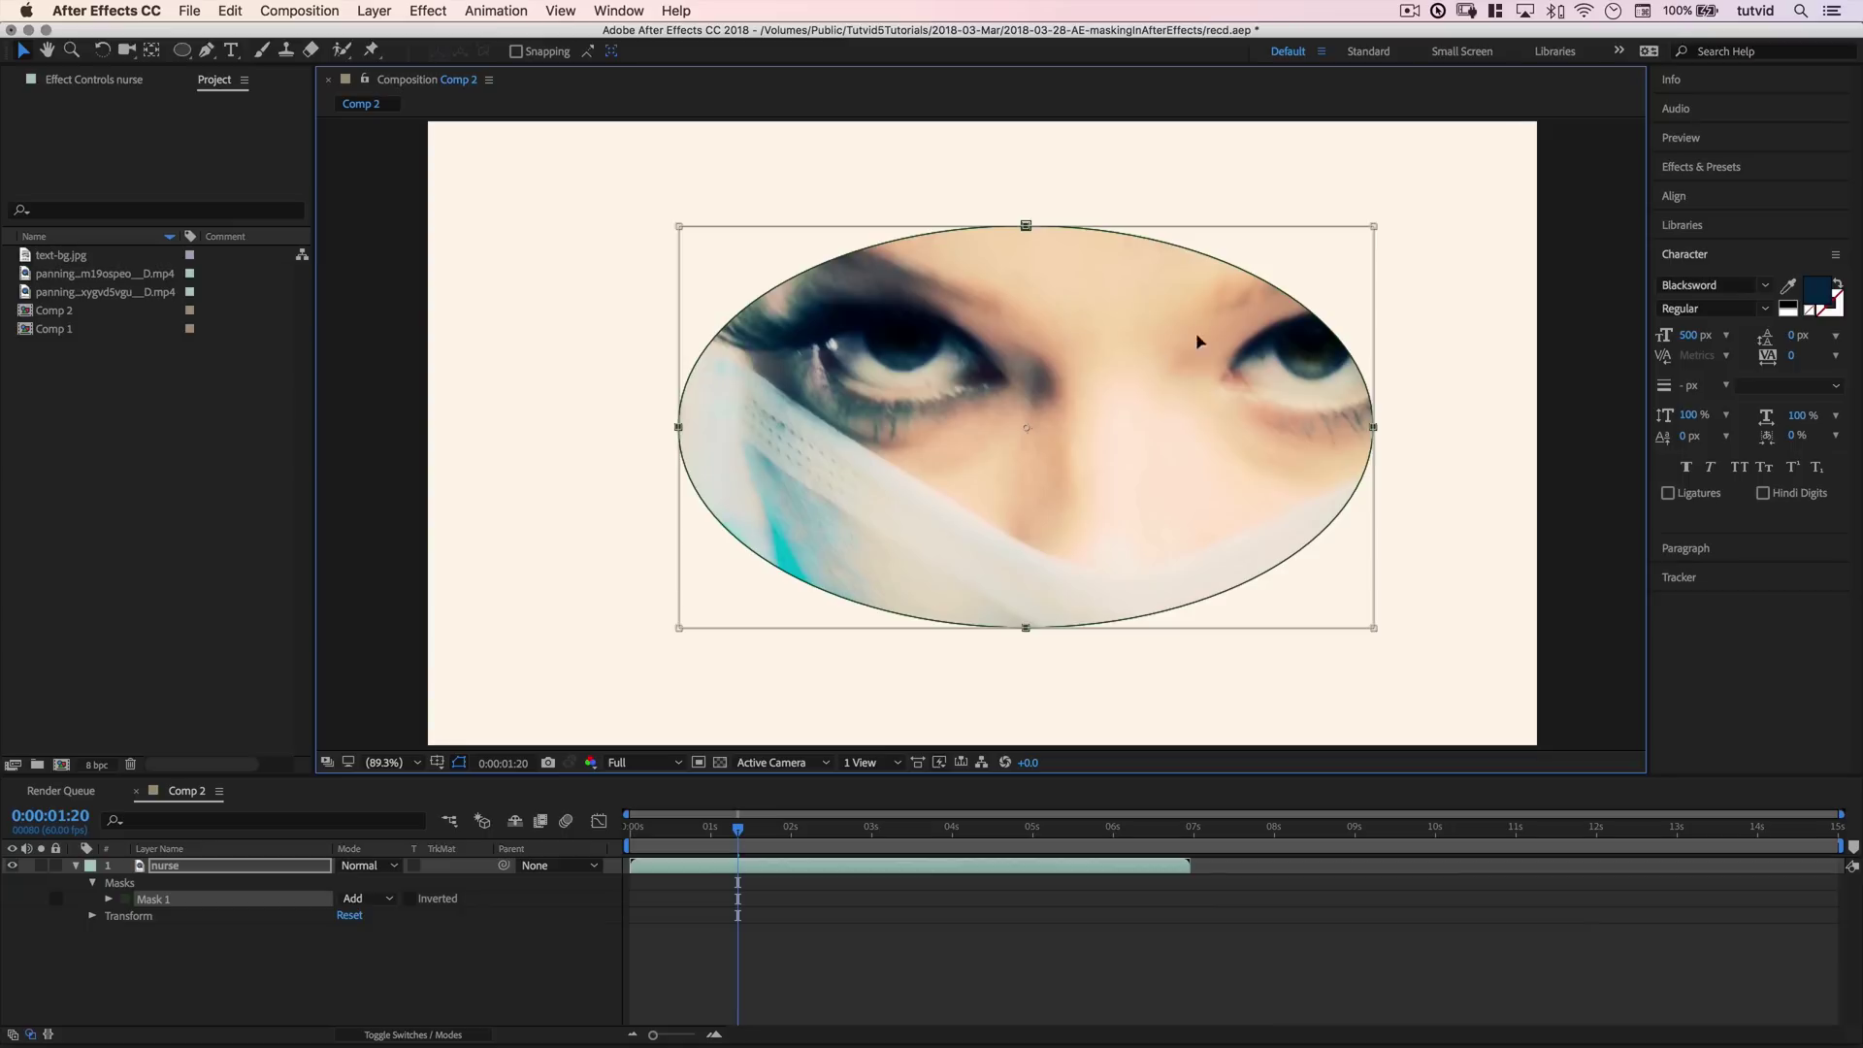
drag(1183, 484, 1179, 477)
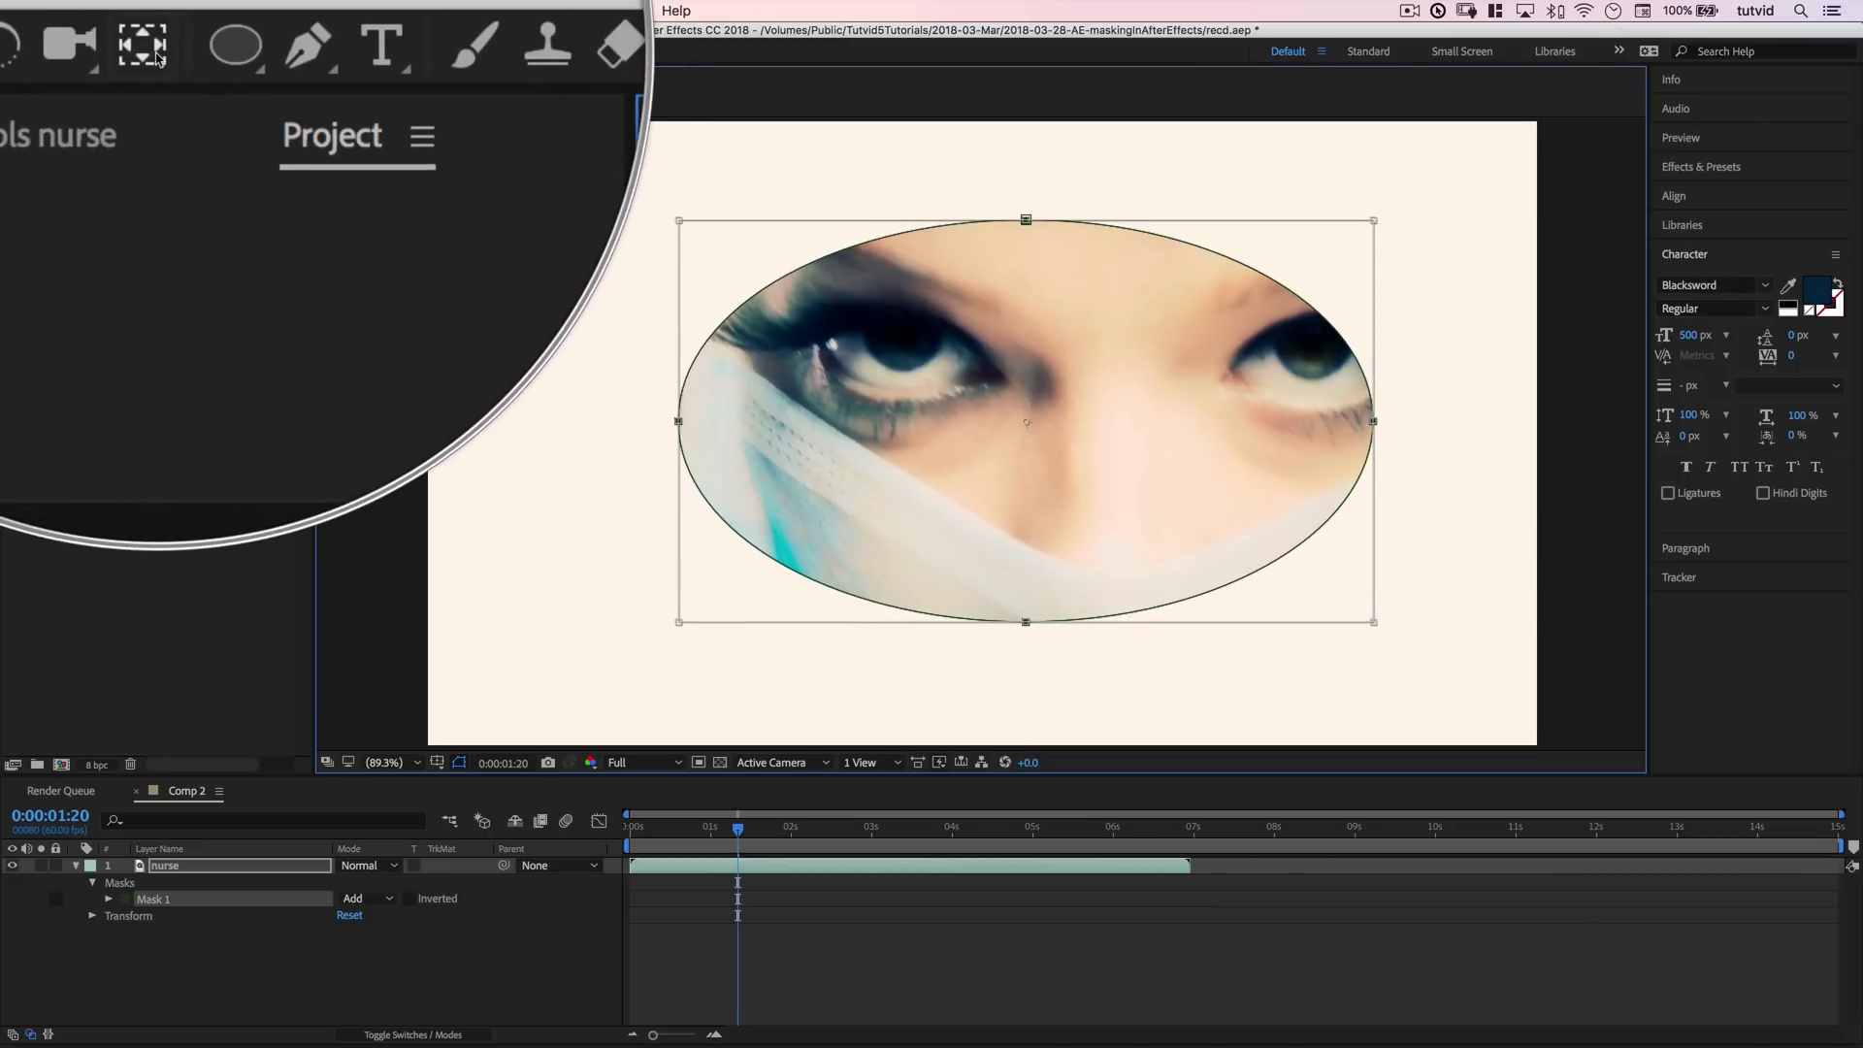
Slide the nurse footage behind the oval mask with Pan Behind until both eyes are centred.
click(156, 56)
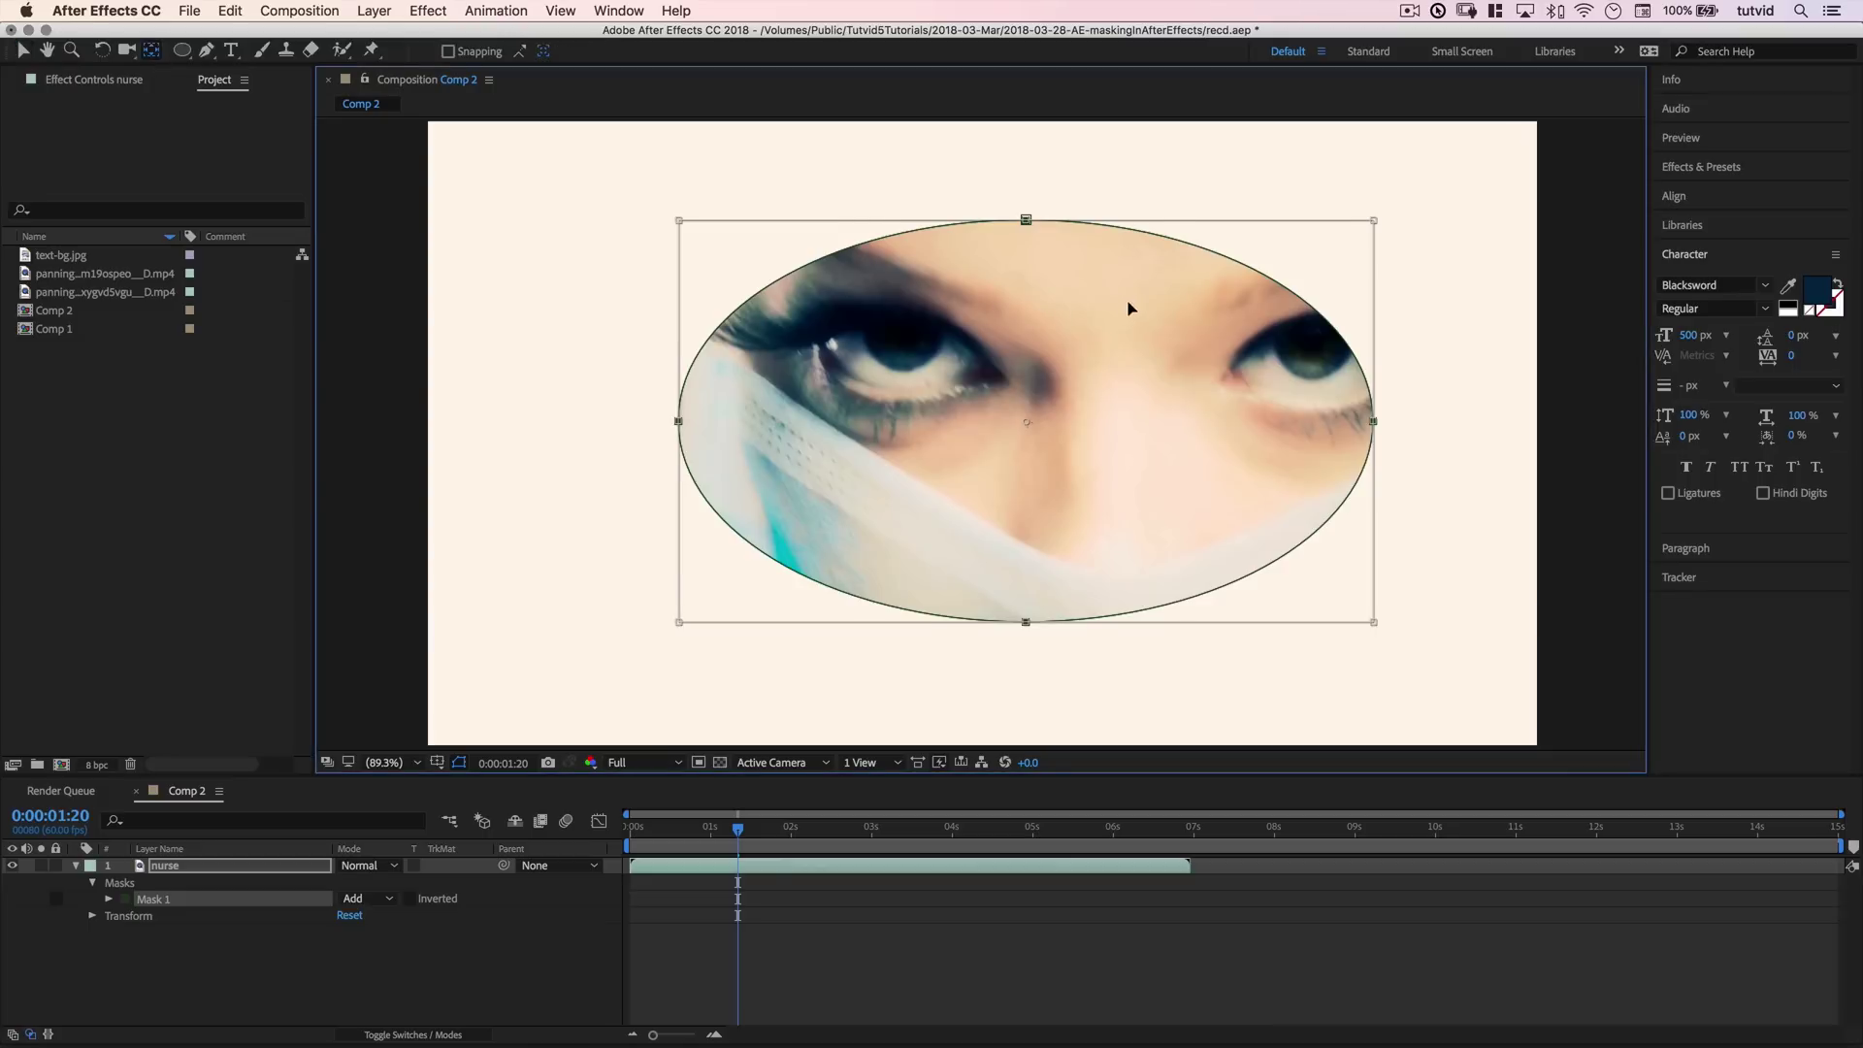
mouse_move(1126, 298)
mouse_down()
mouse_move(1116, 329)
mouse_move(1140, 293)
mouse_up()
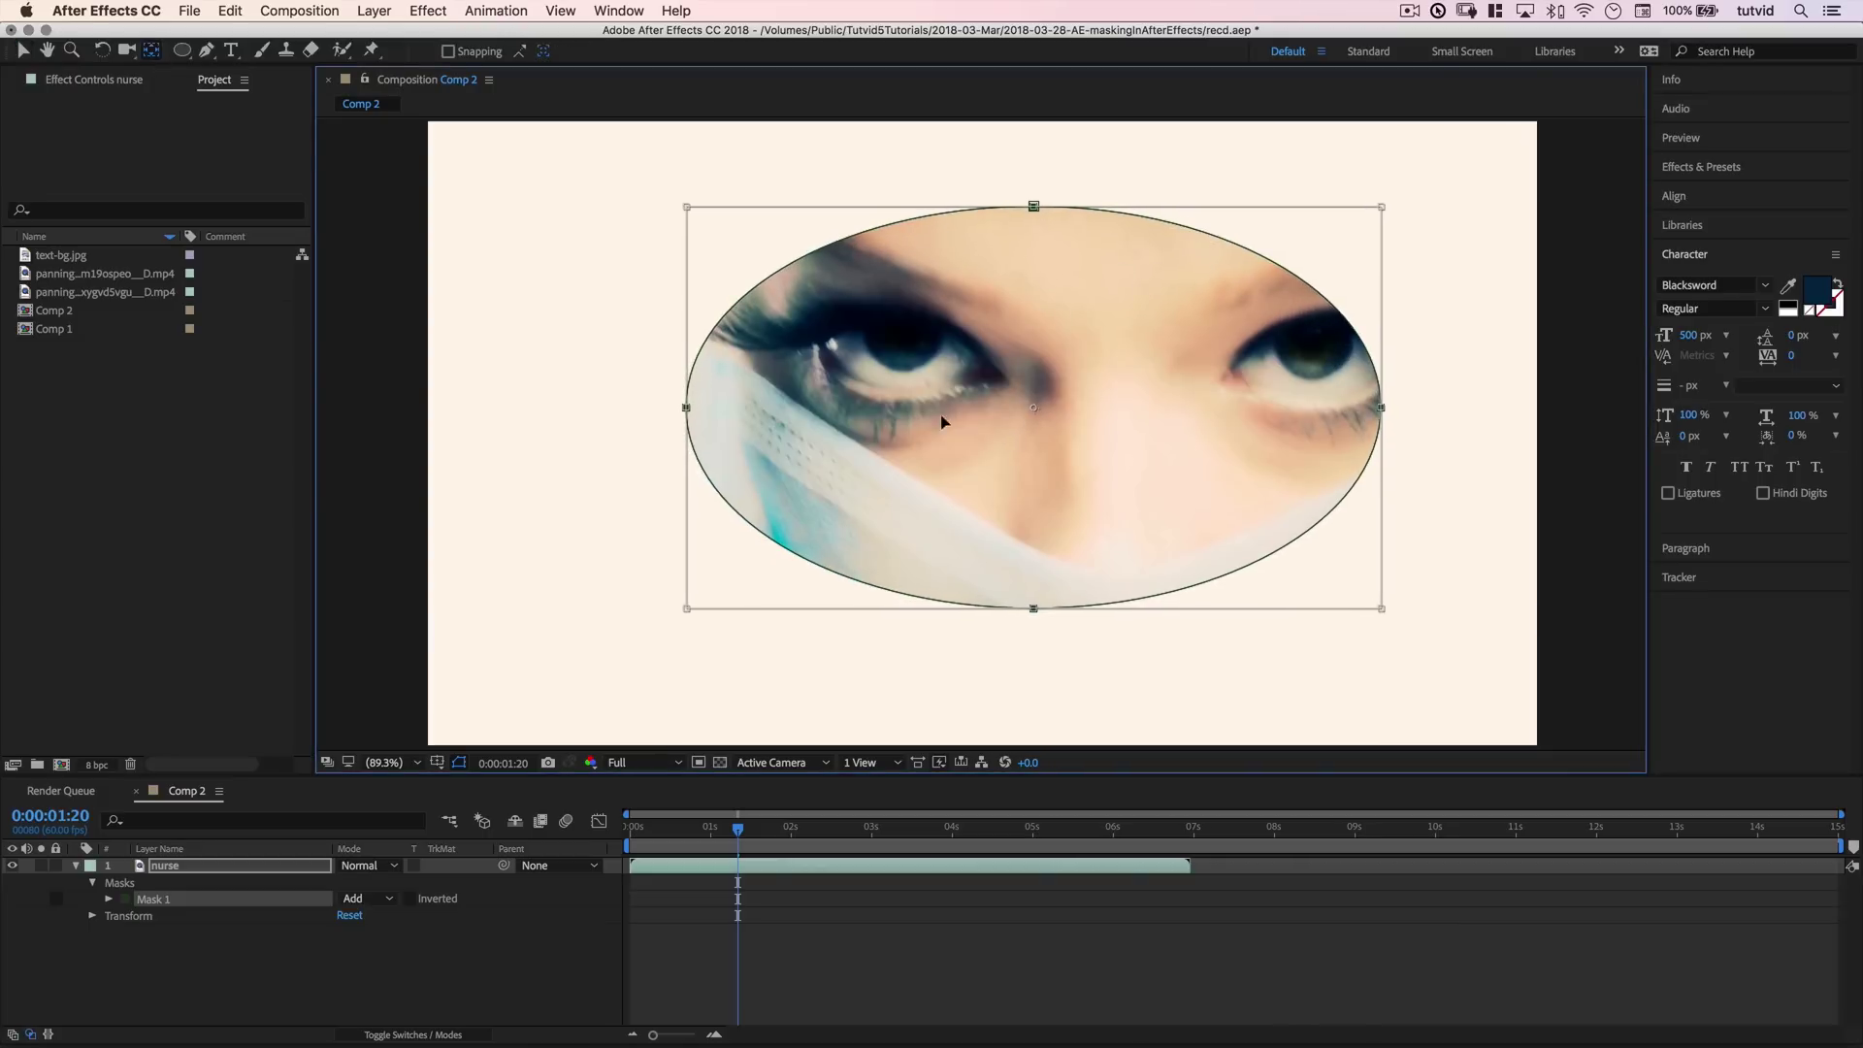
click(27, 51)
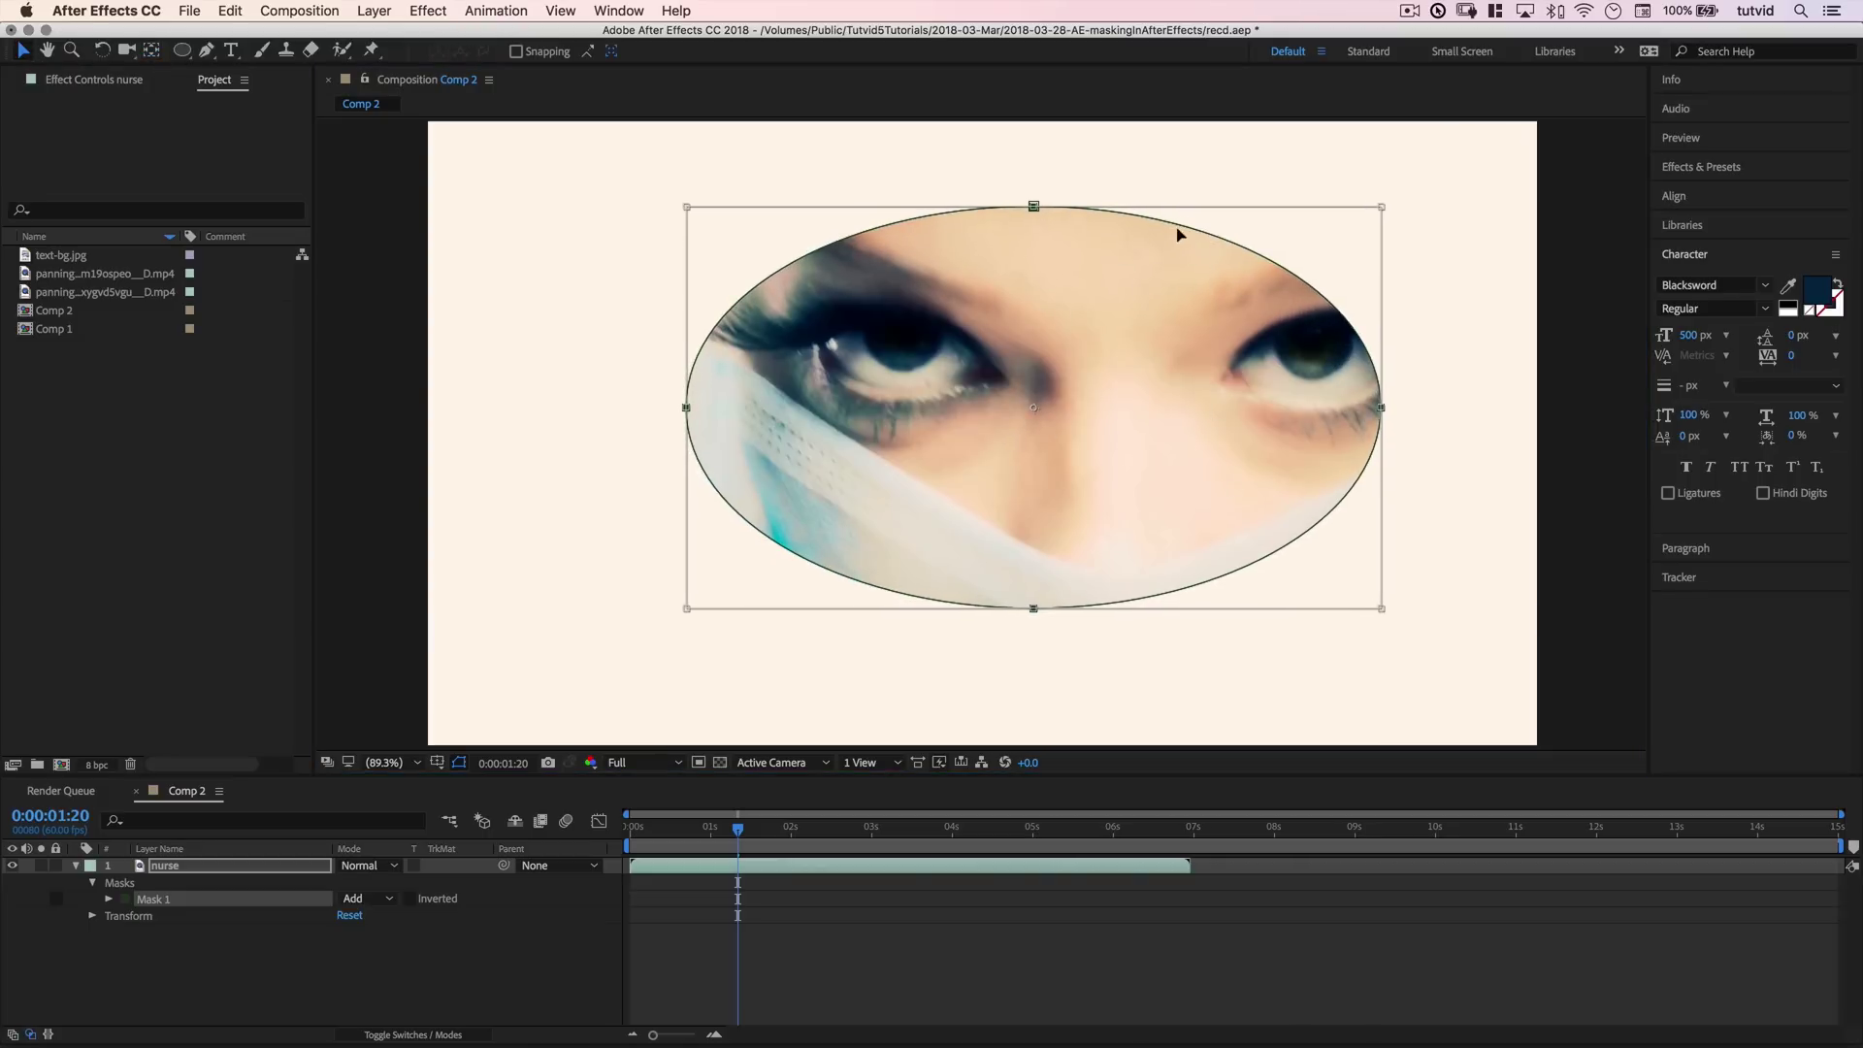
key(Return)
click(153, 55)
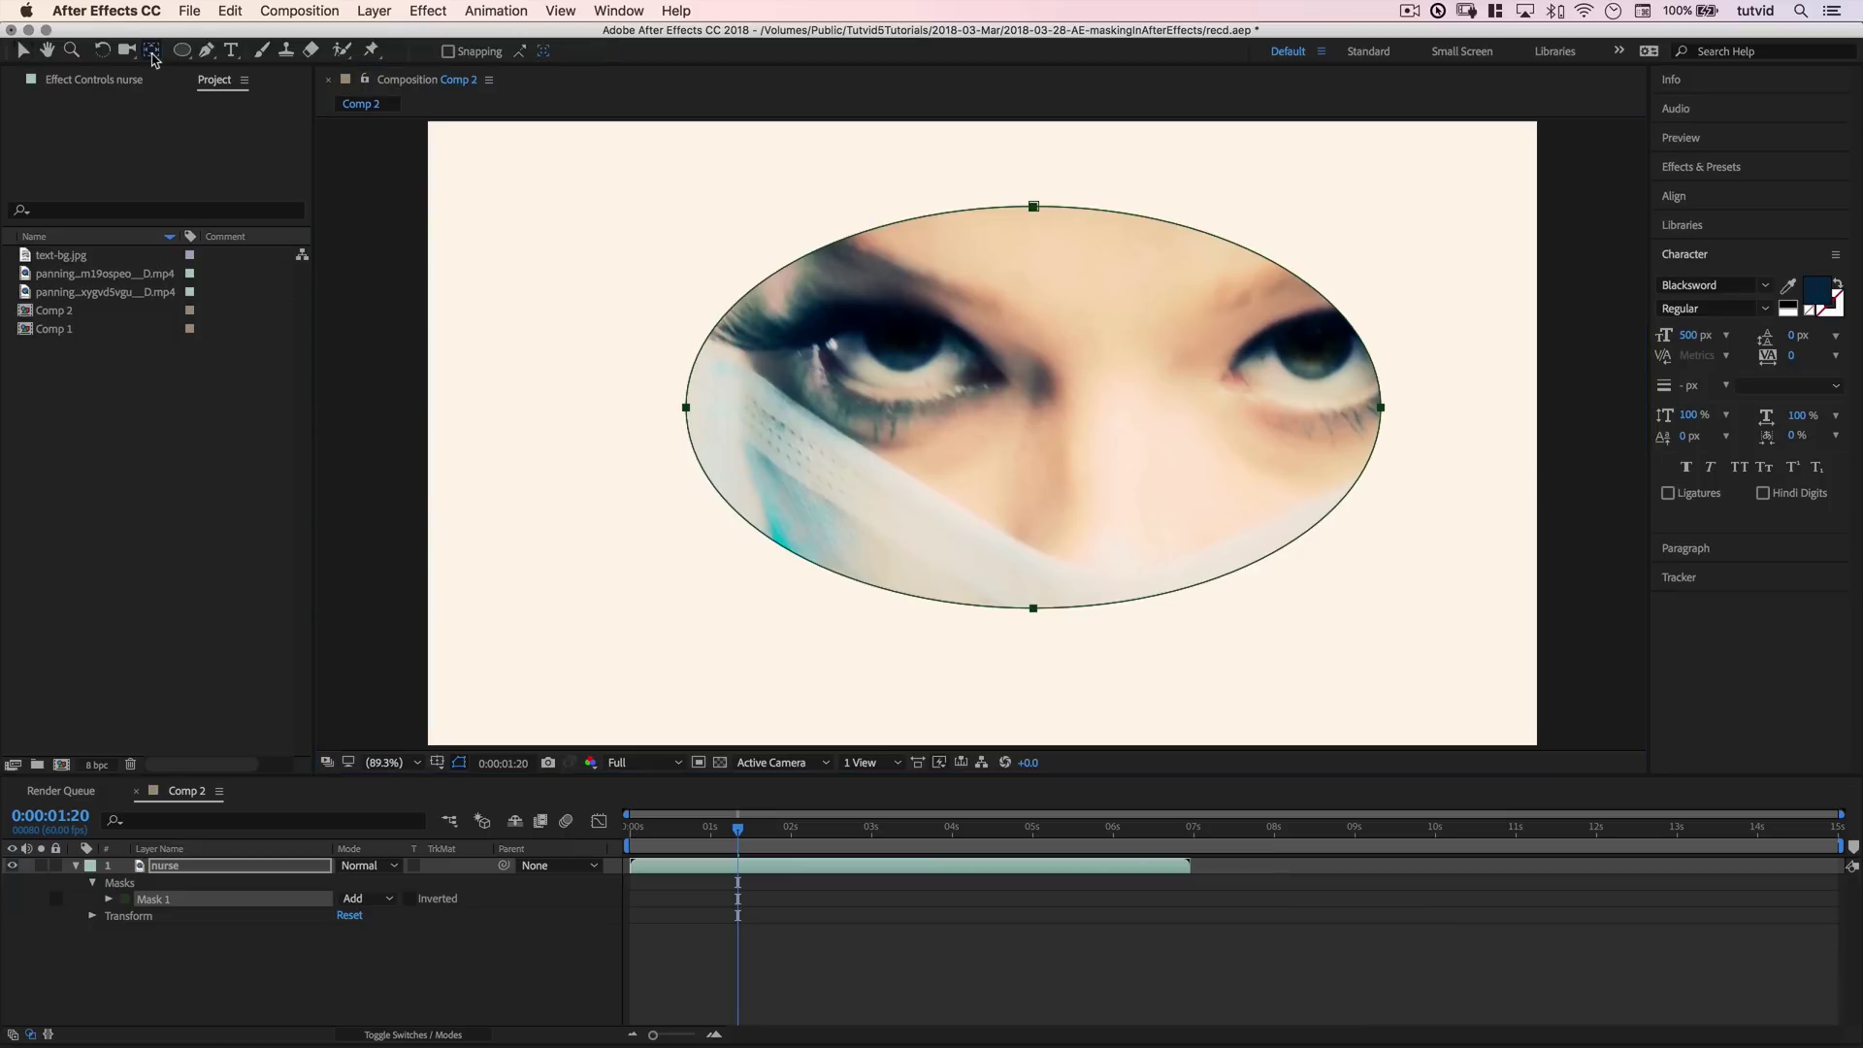
drag(1187, 412, 1116, 414)
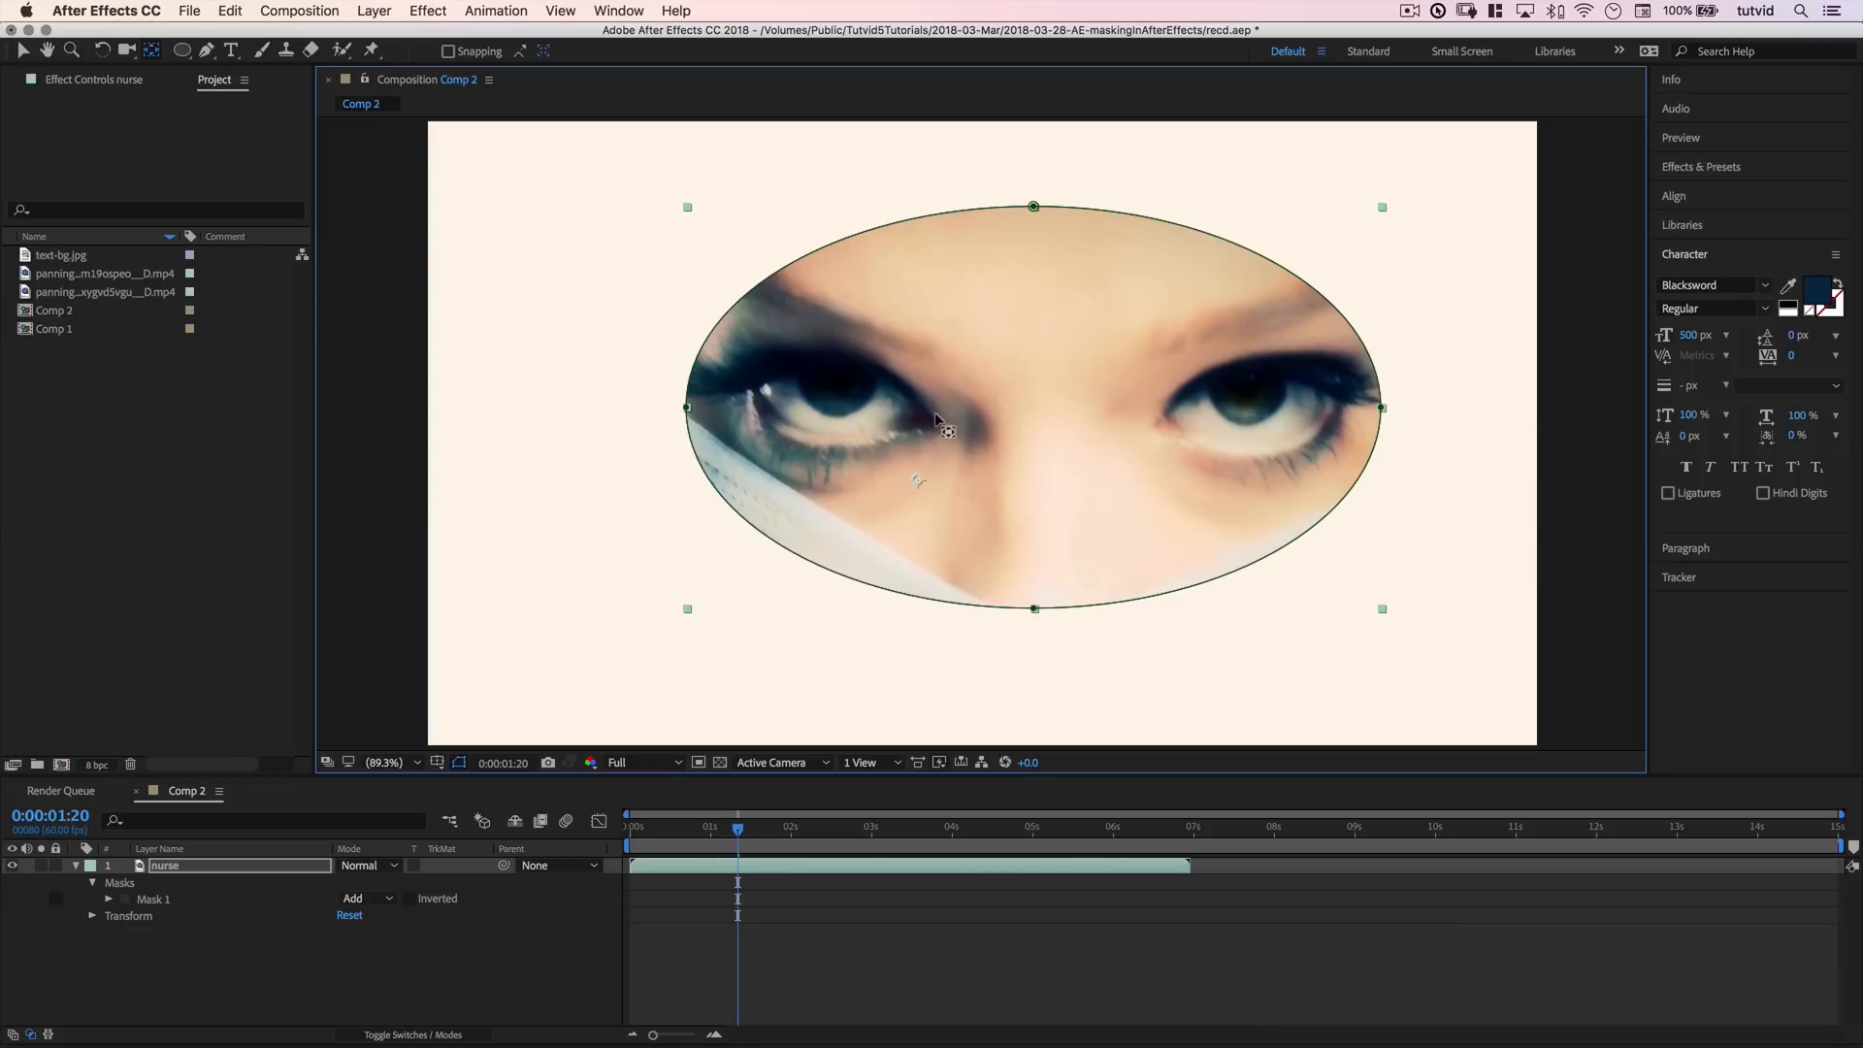
Select Mask 1 in the timeline and set its mode to Subtract.
click(24, 54)
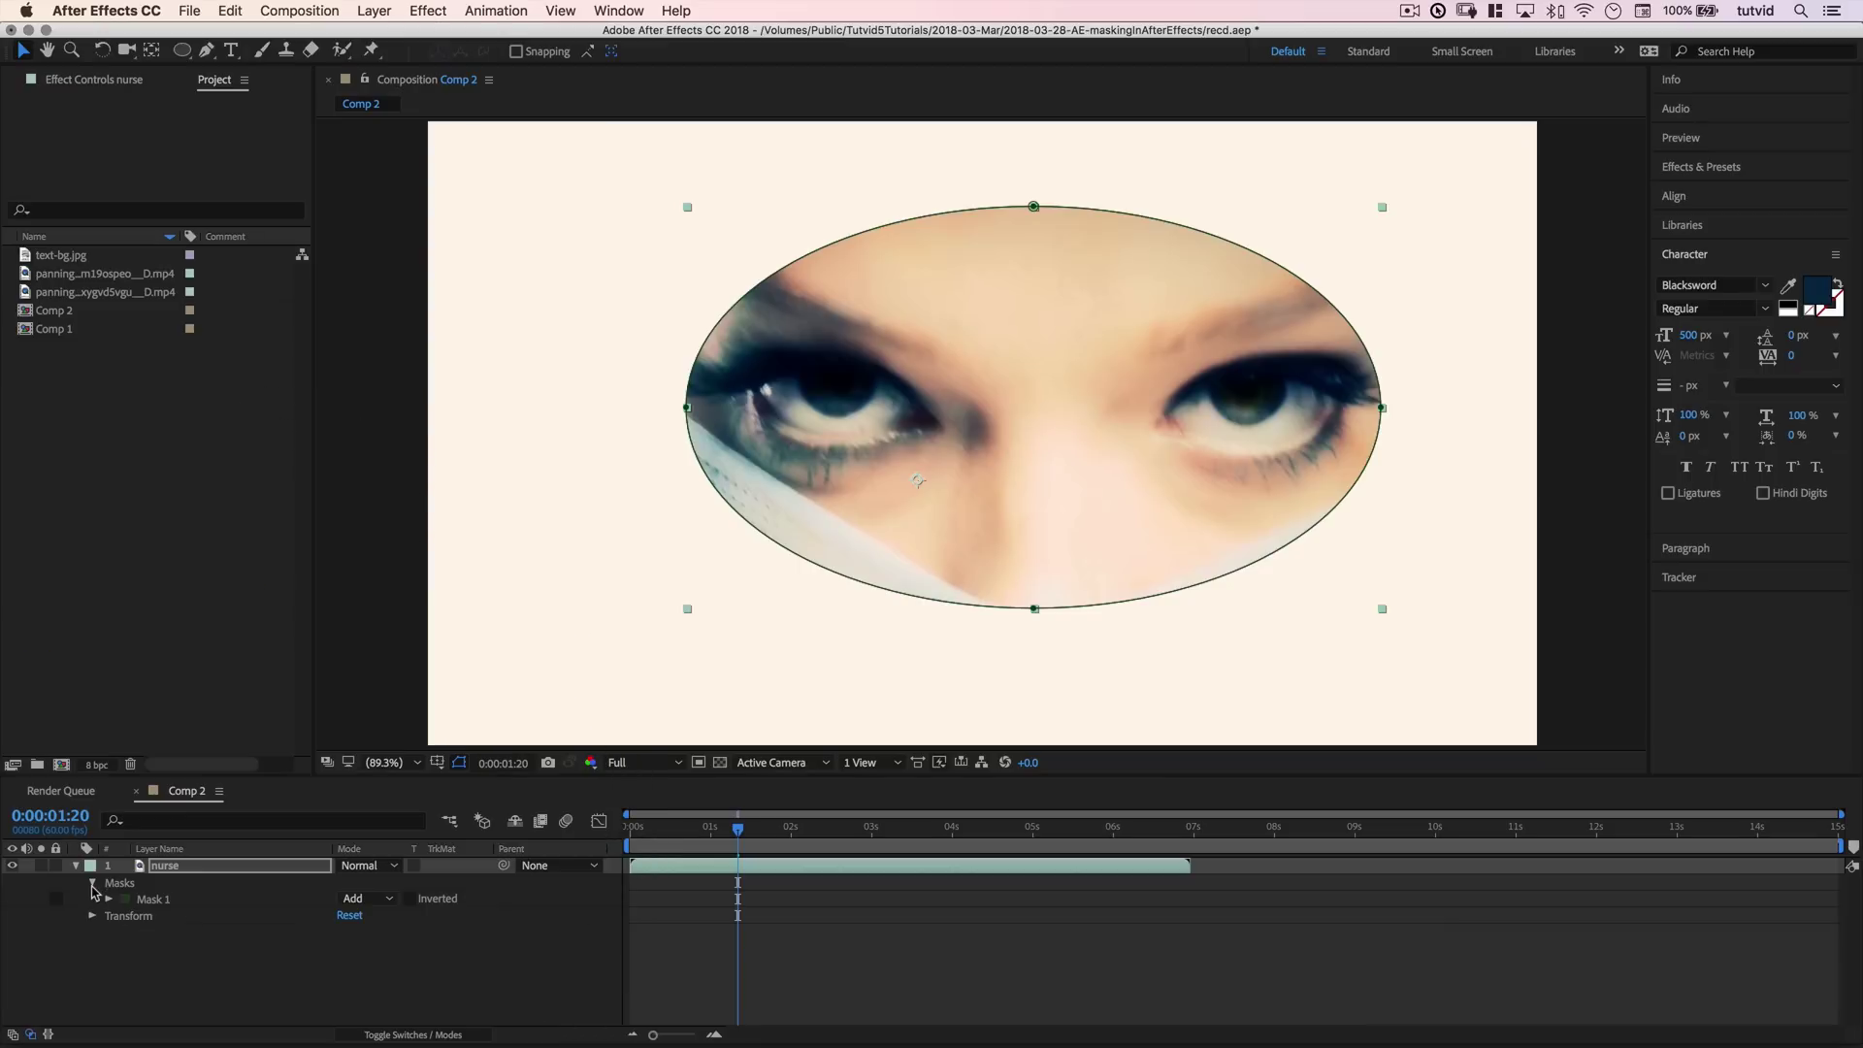
click(91, 883)
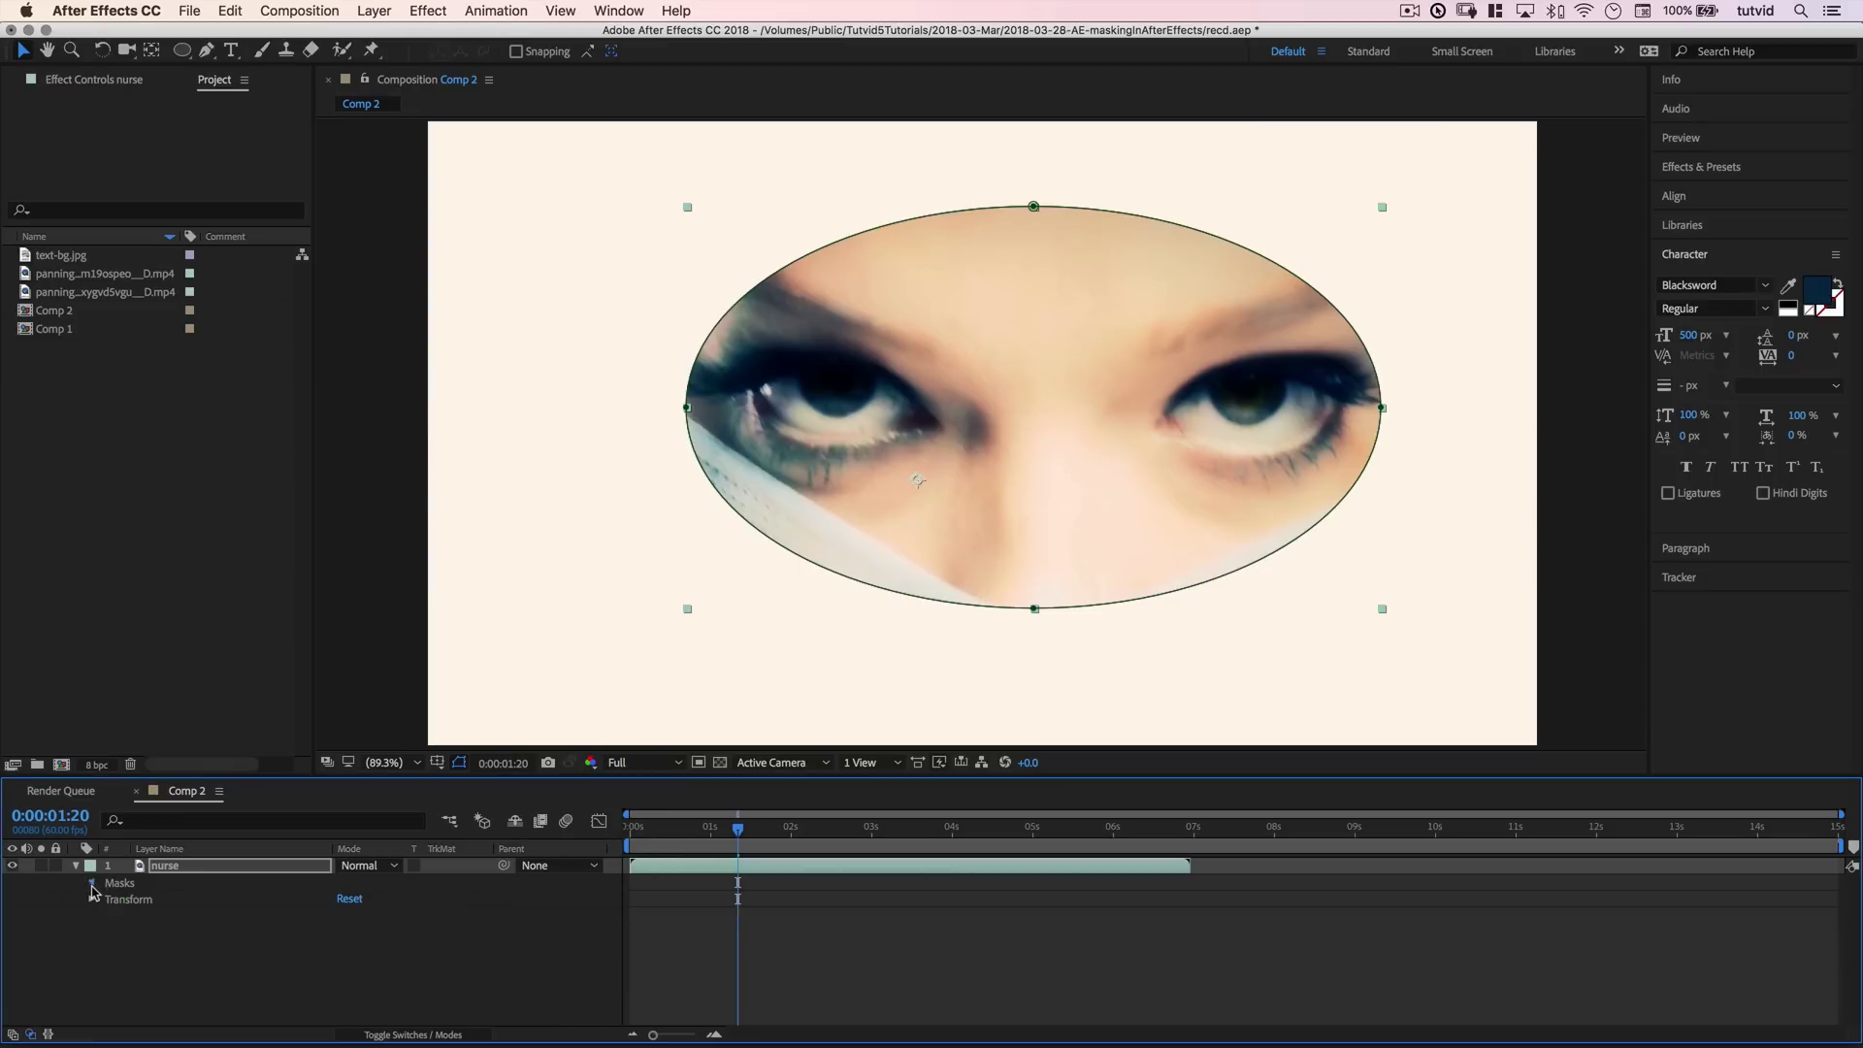
click(91, 885)
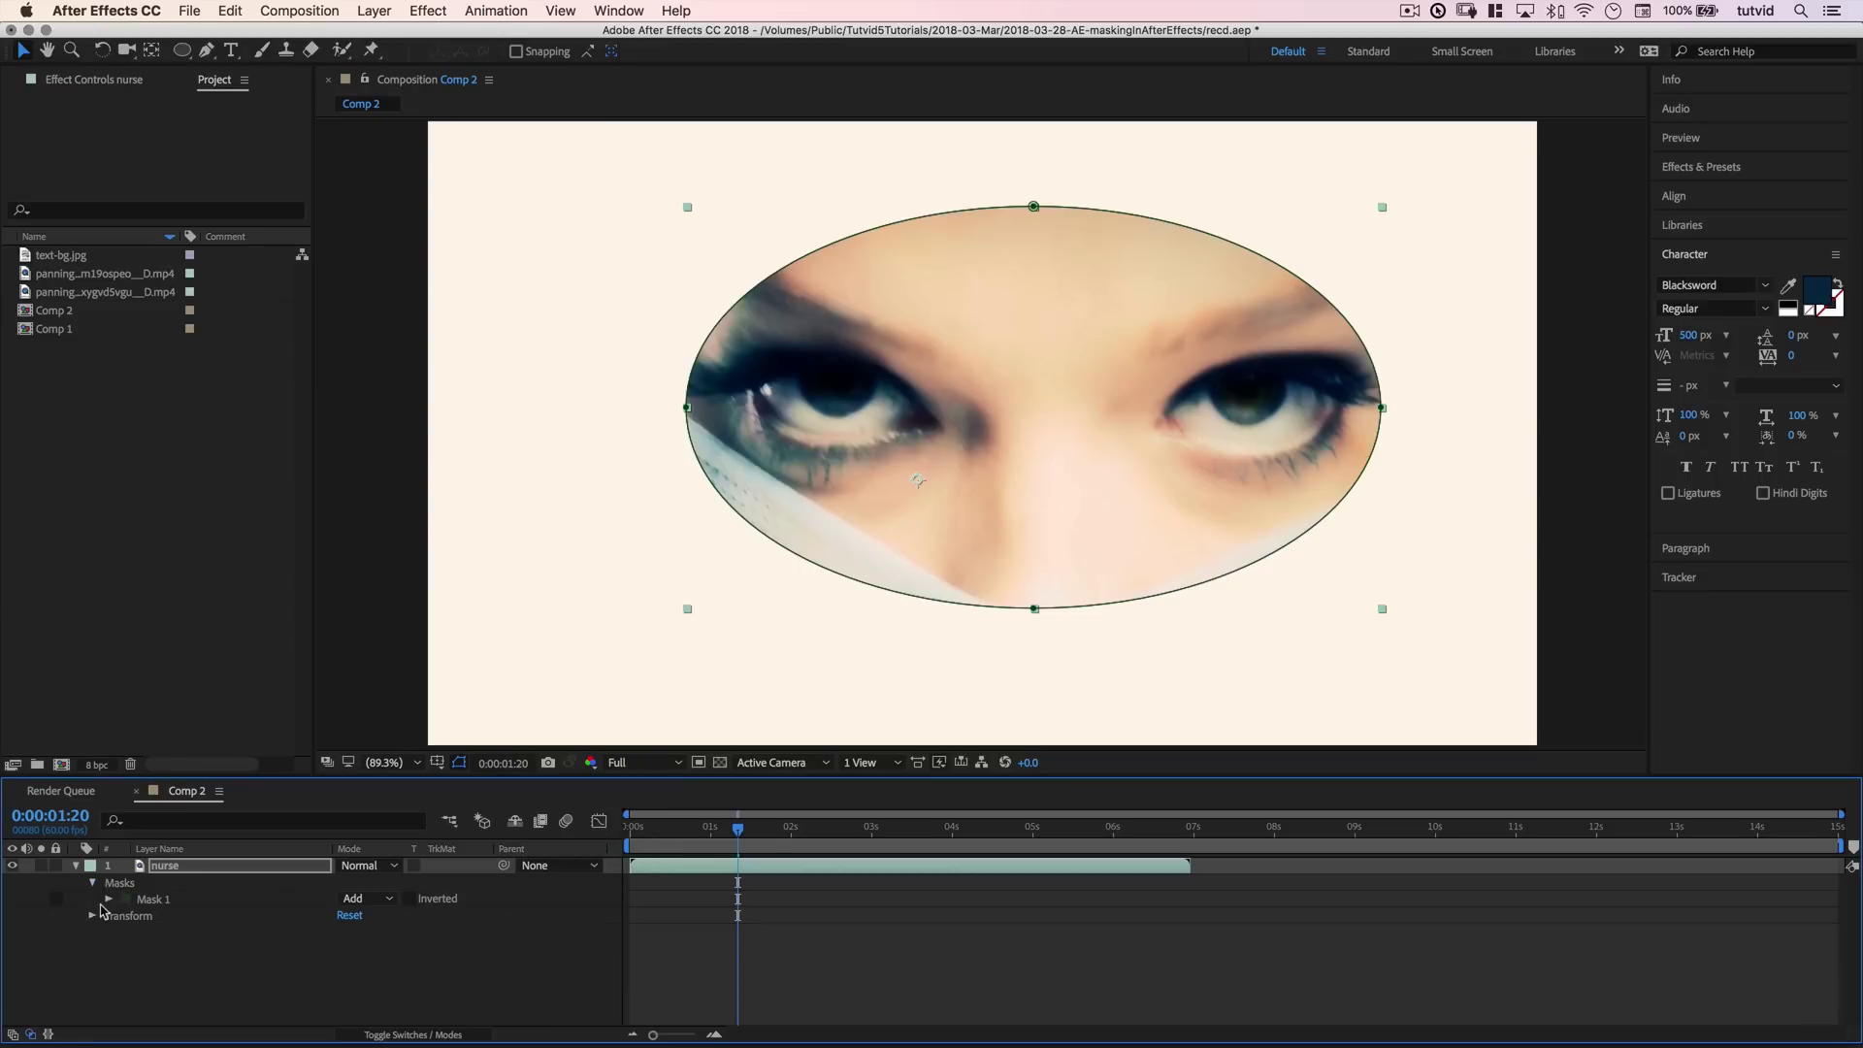
click(163, 900)
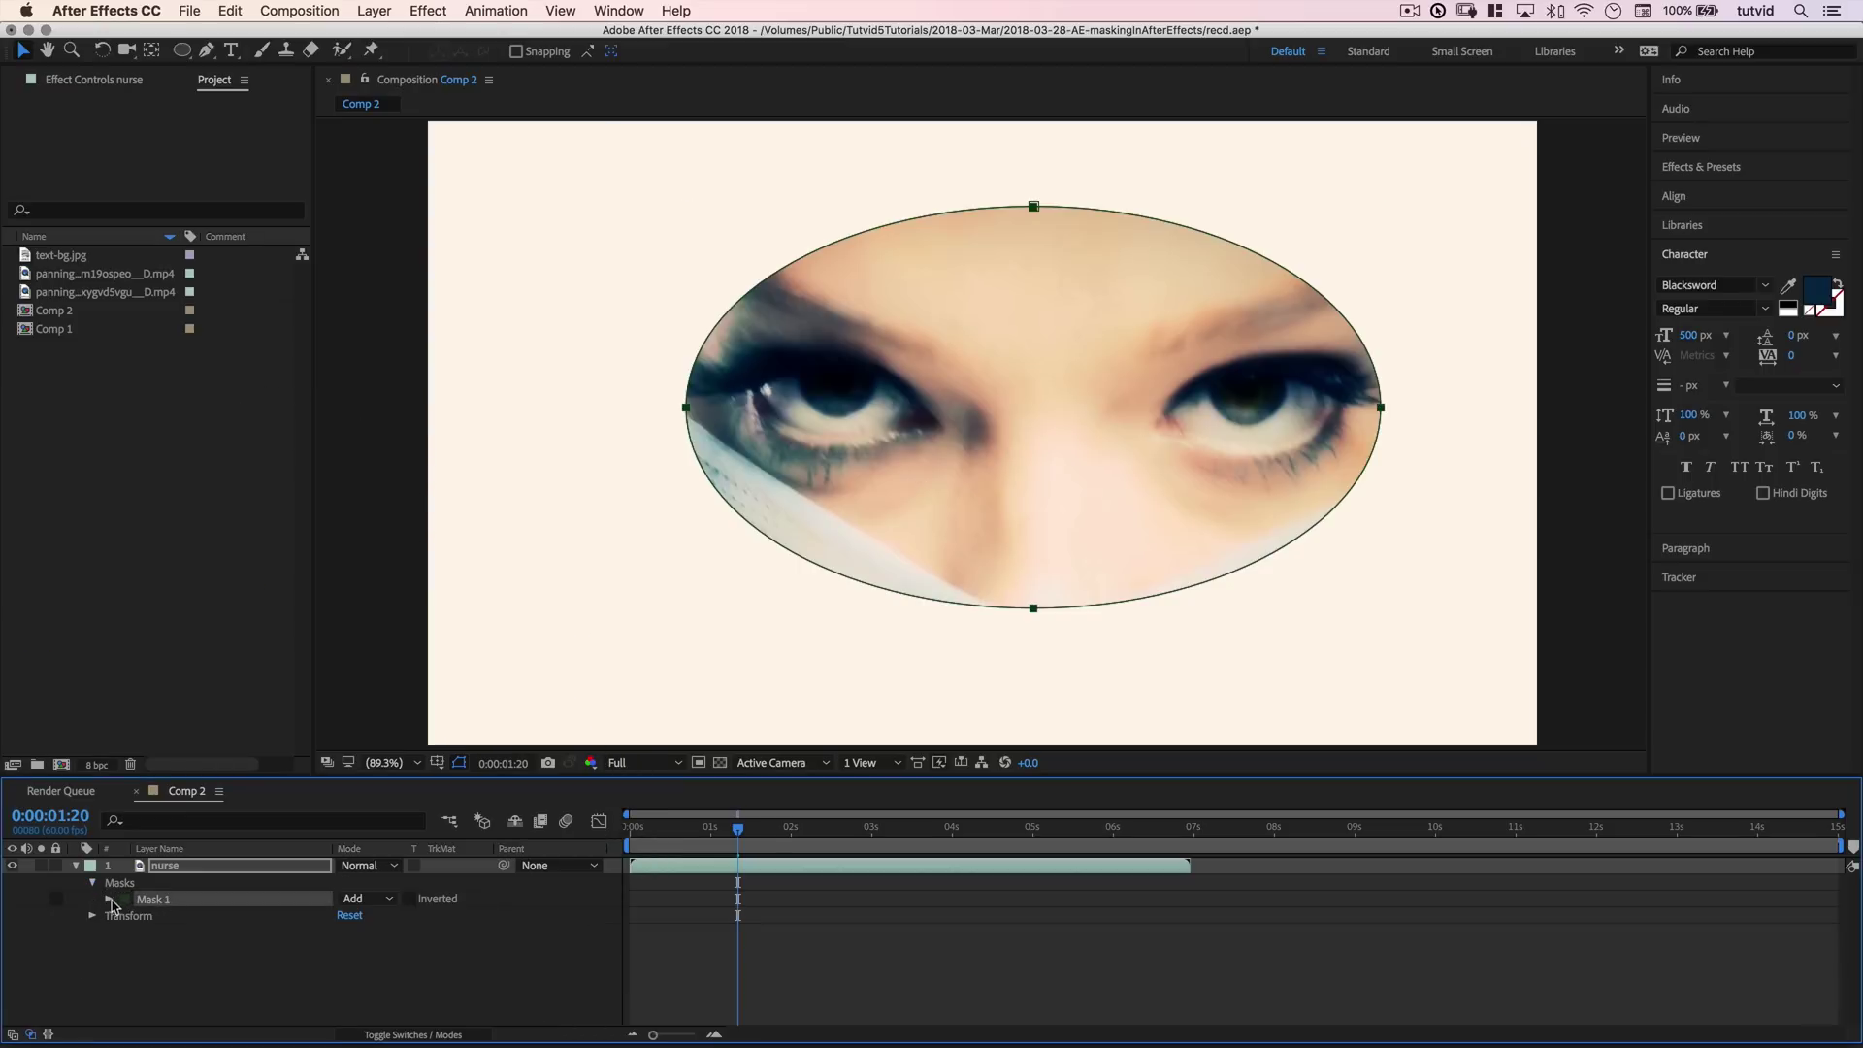
click(357, 899)
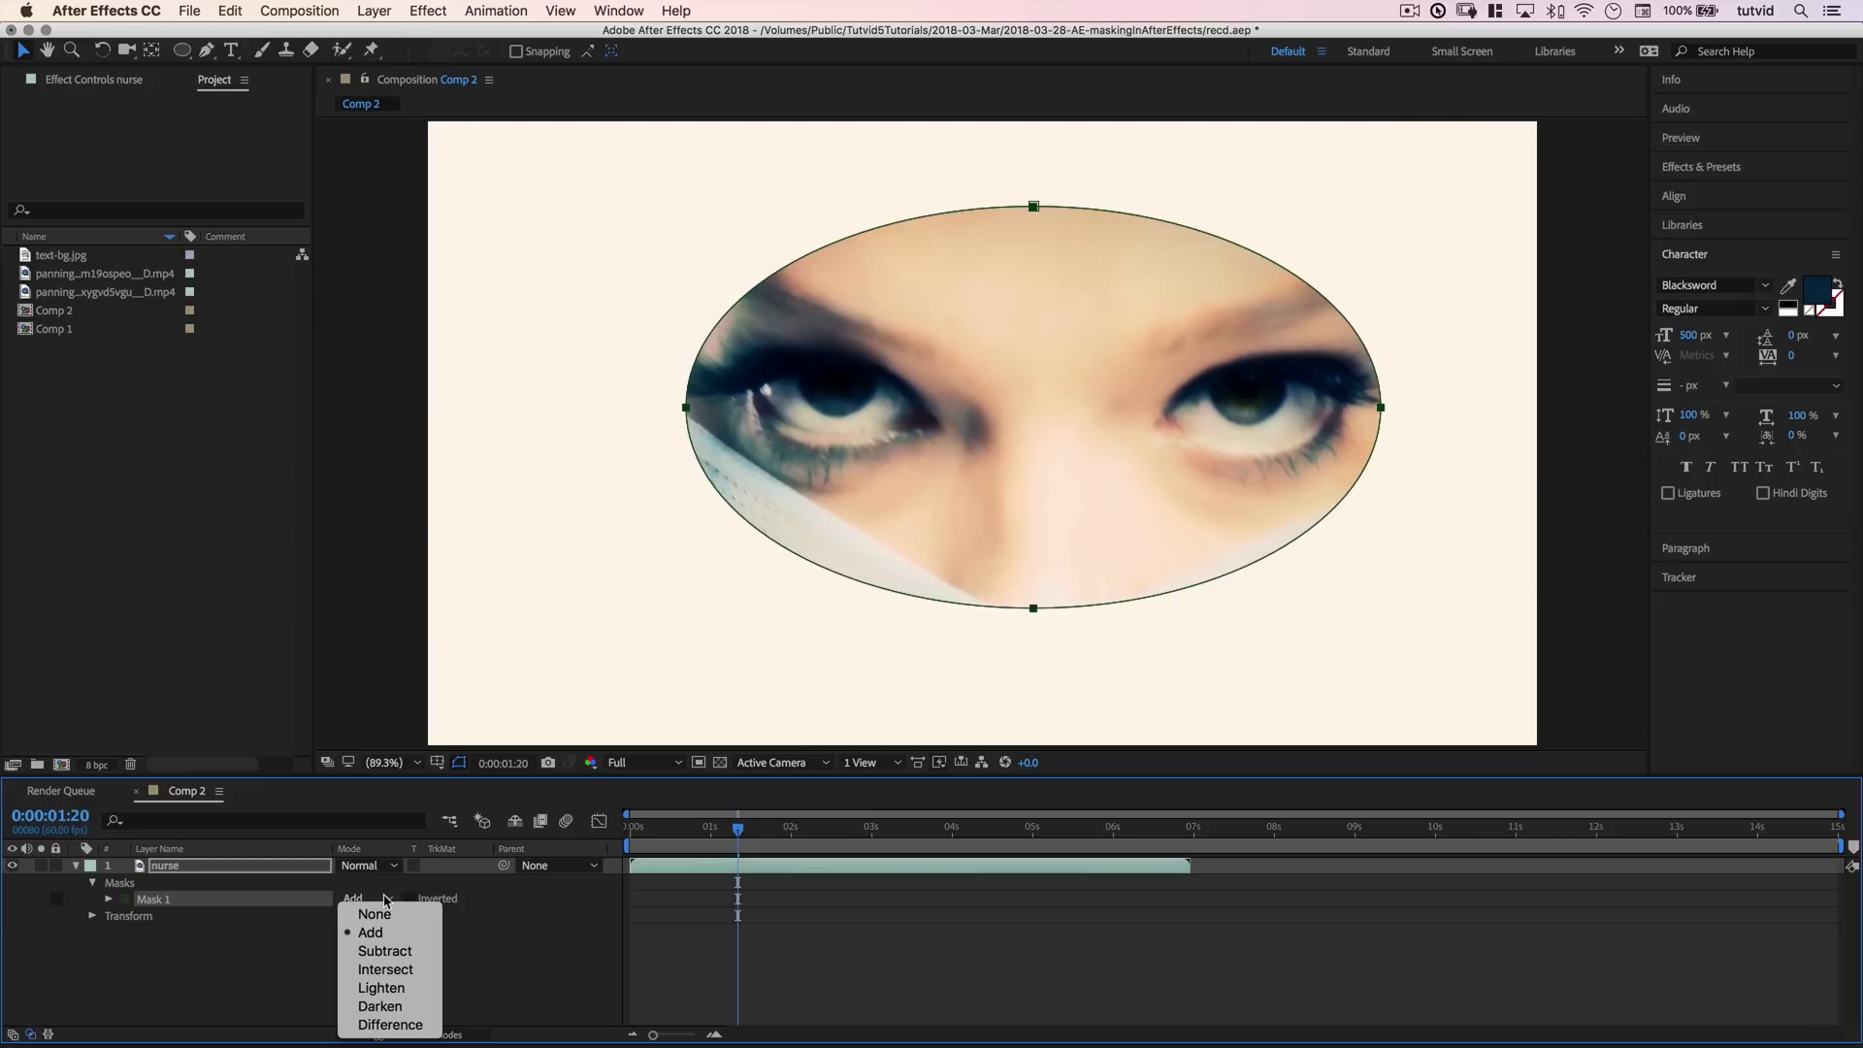
click(385, 950)
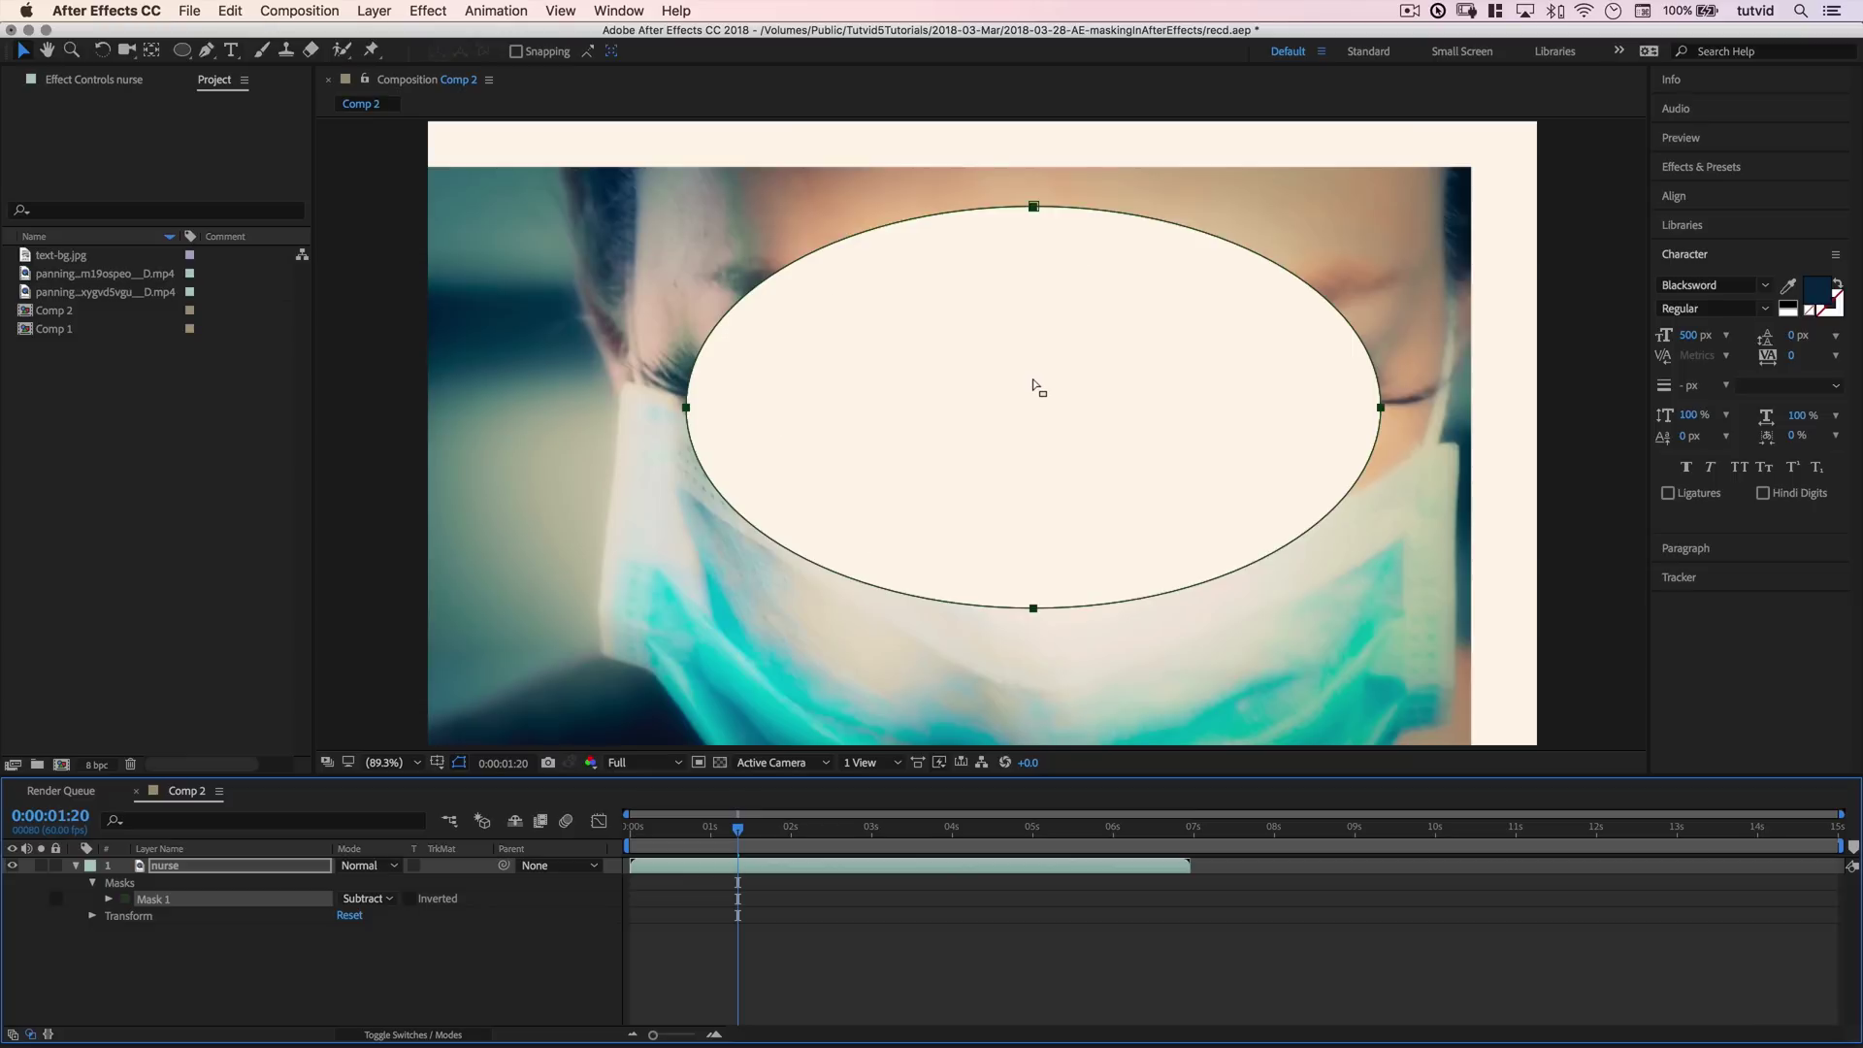
Switch Mask 1 back to Add, briefly previewing it inverted before unticking Inverted.
click(359, 898)
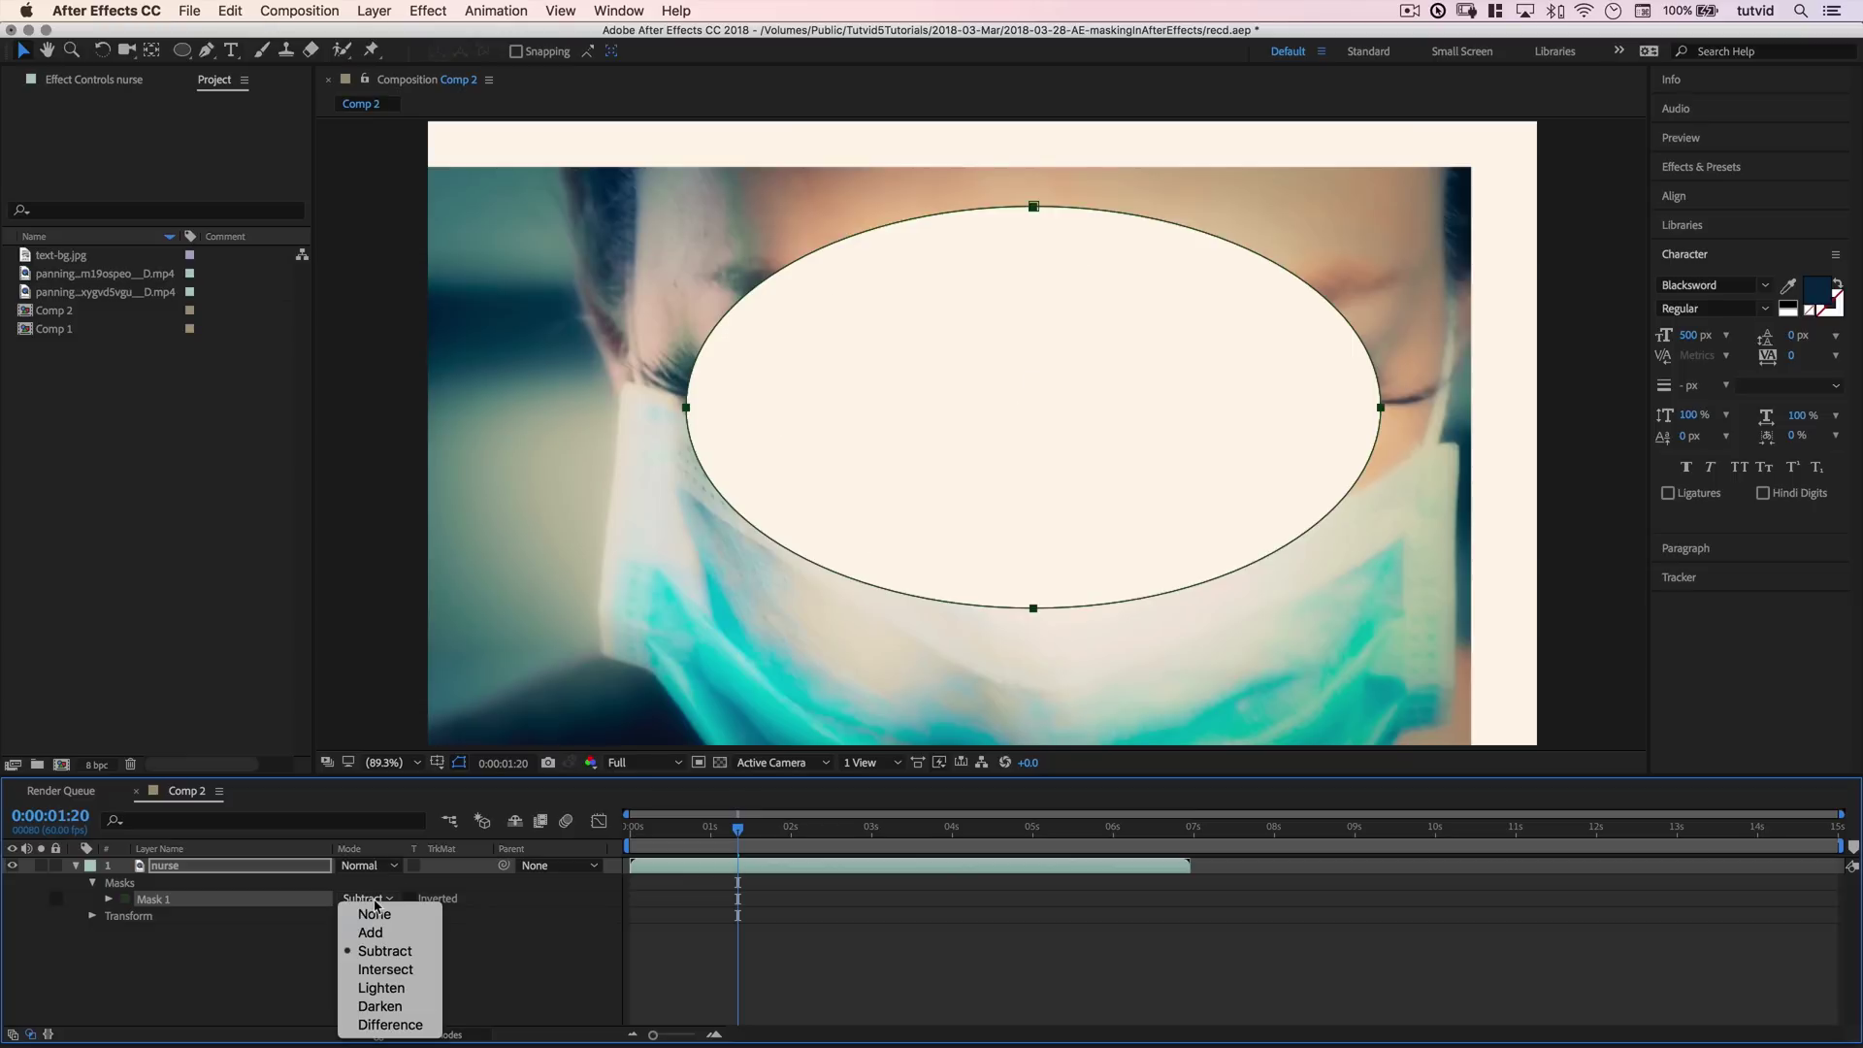
click(375, 933)
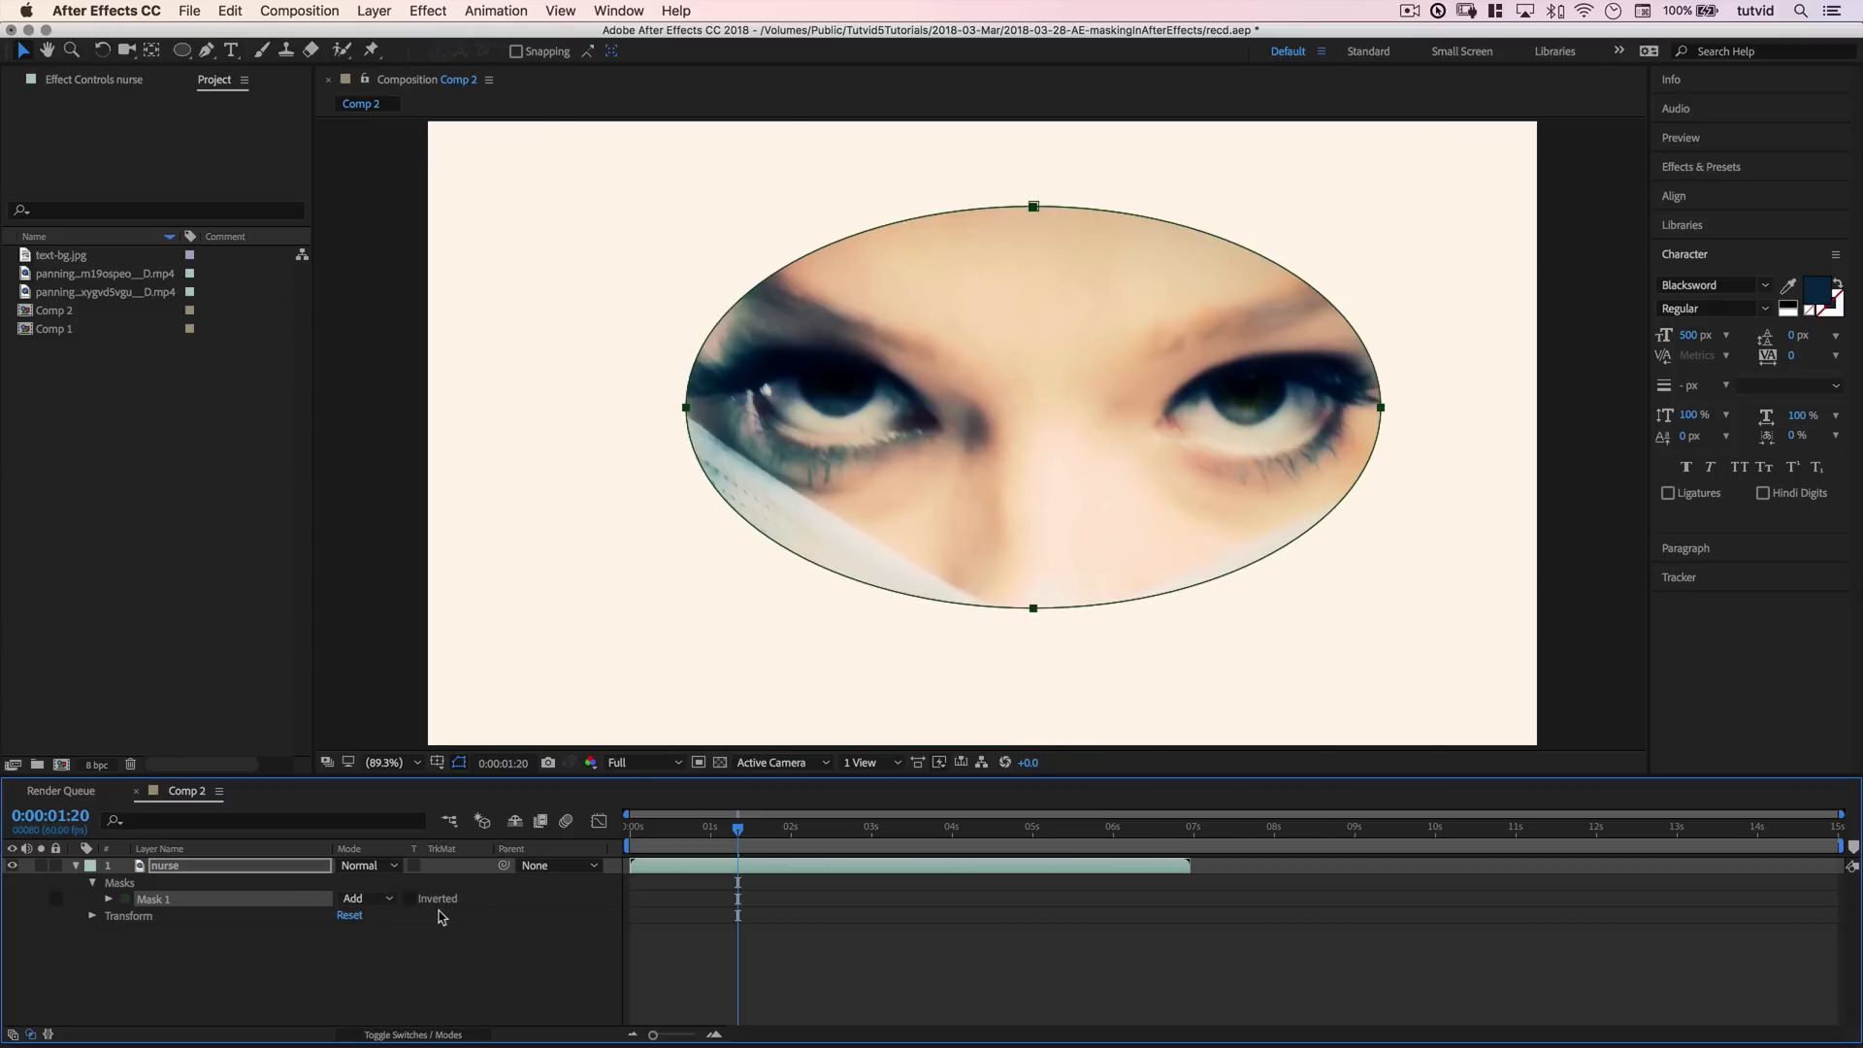
click(413, 900)
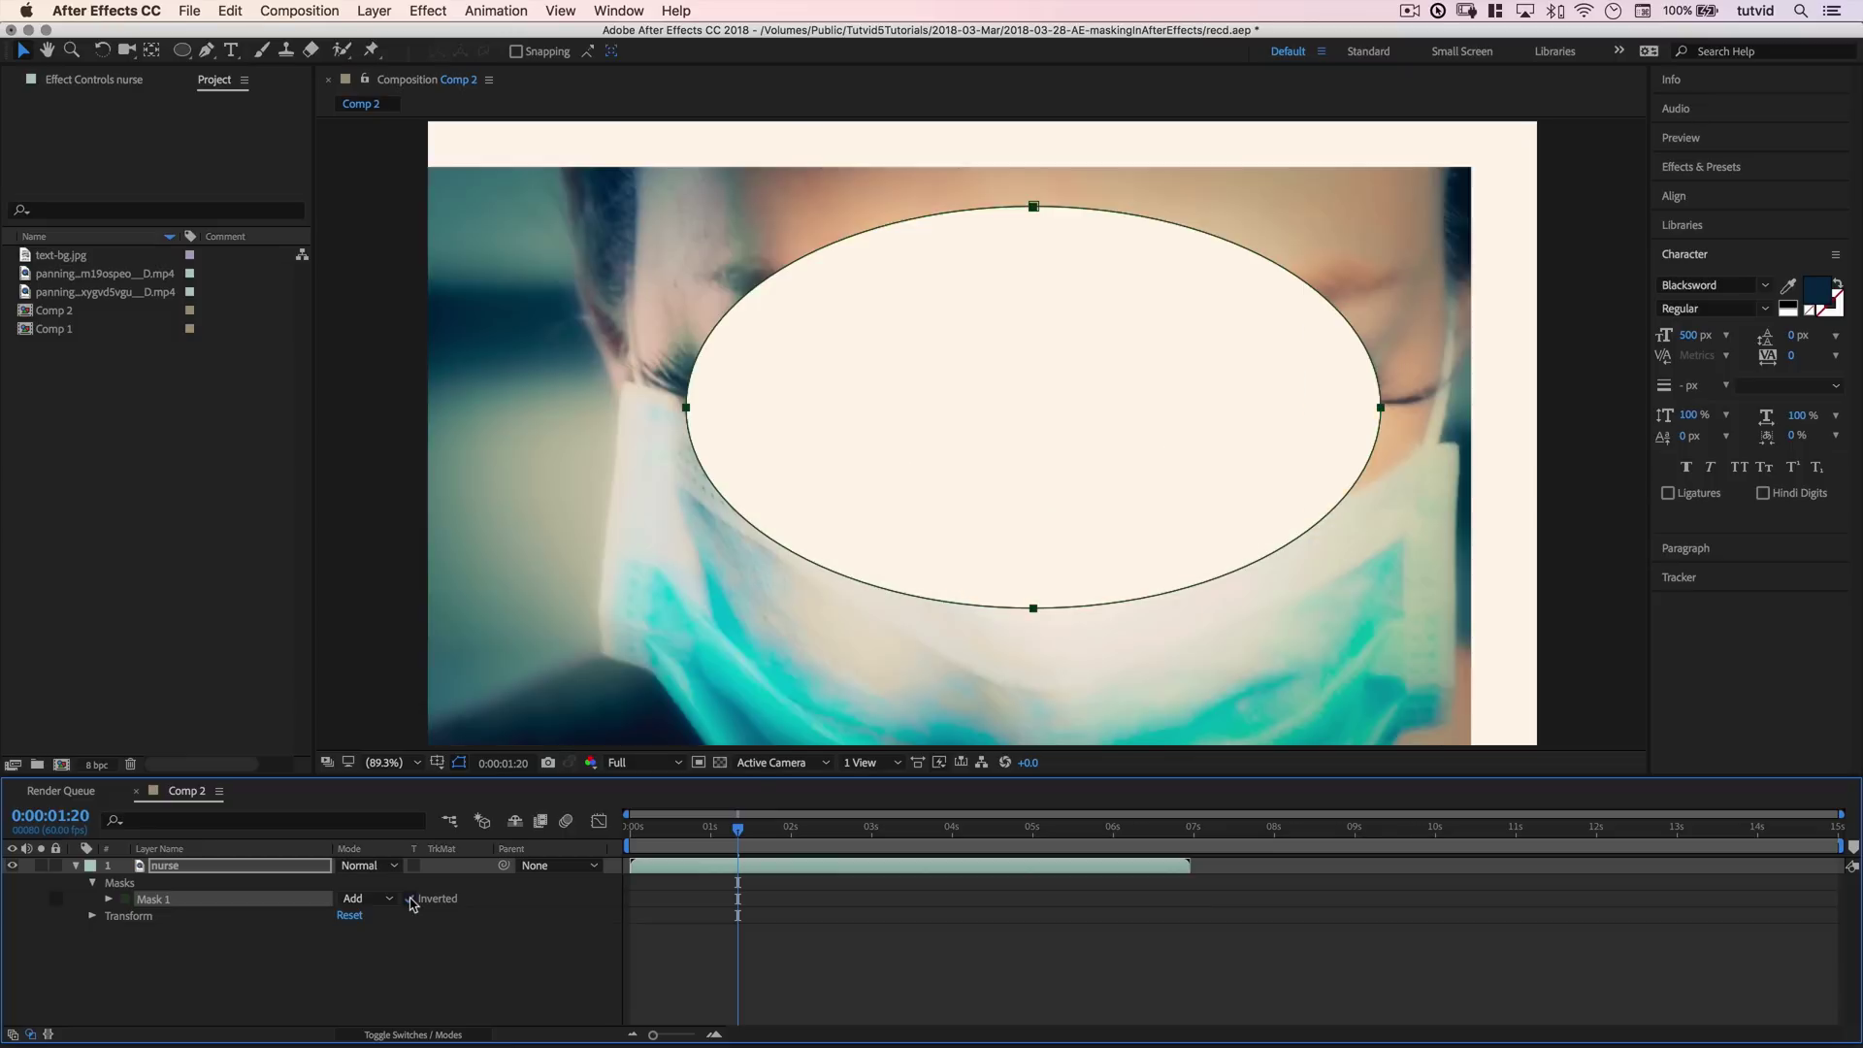
click(413, 899)
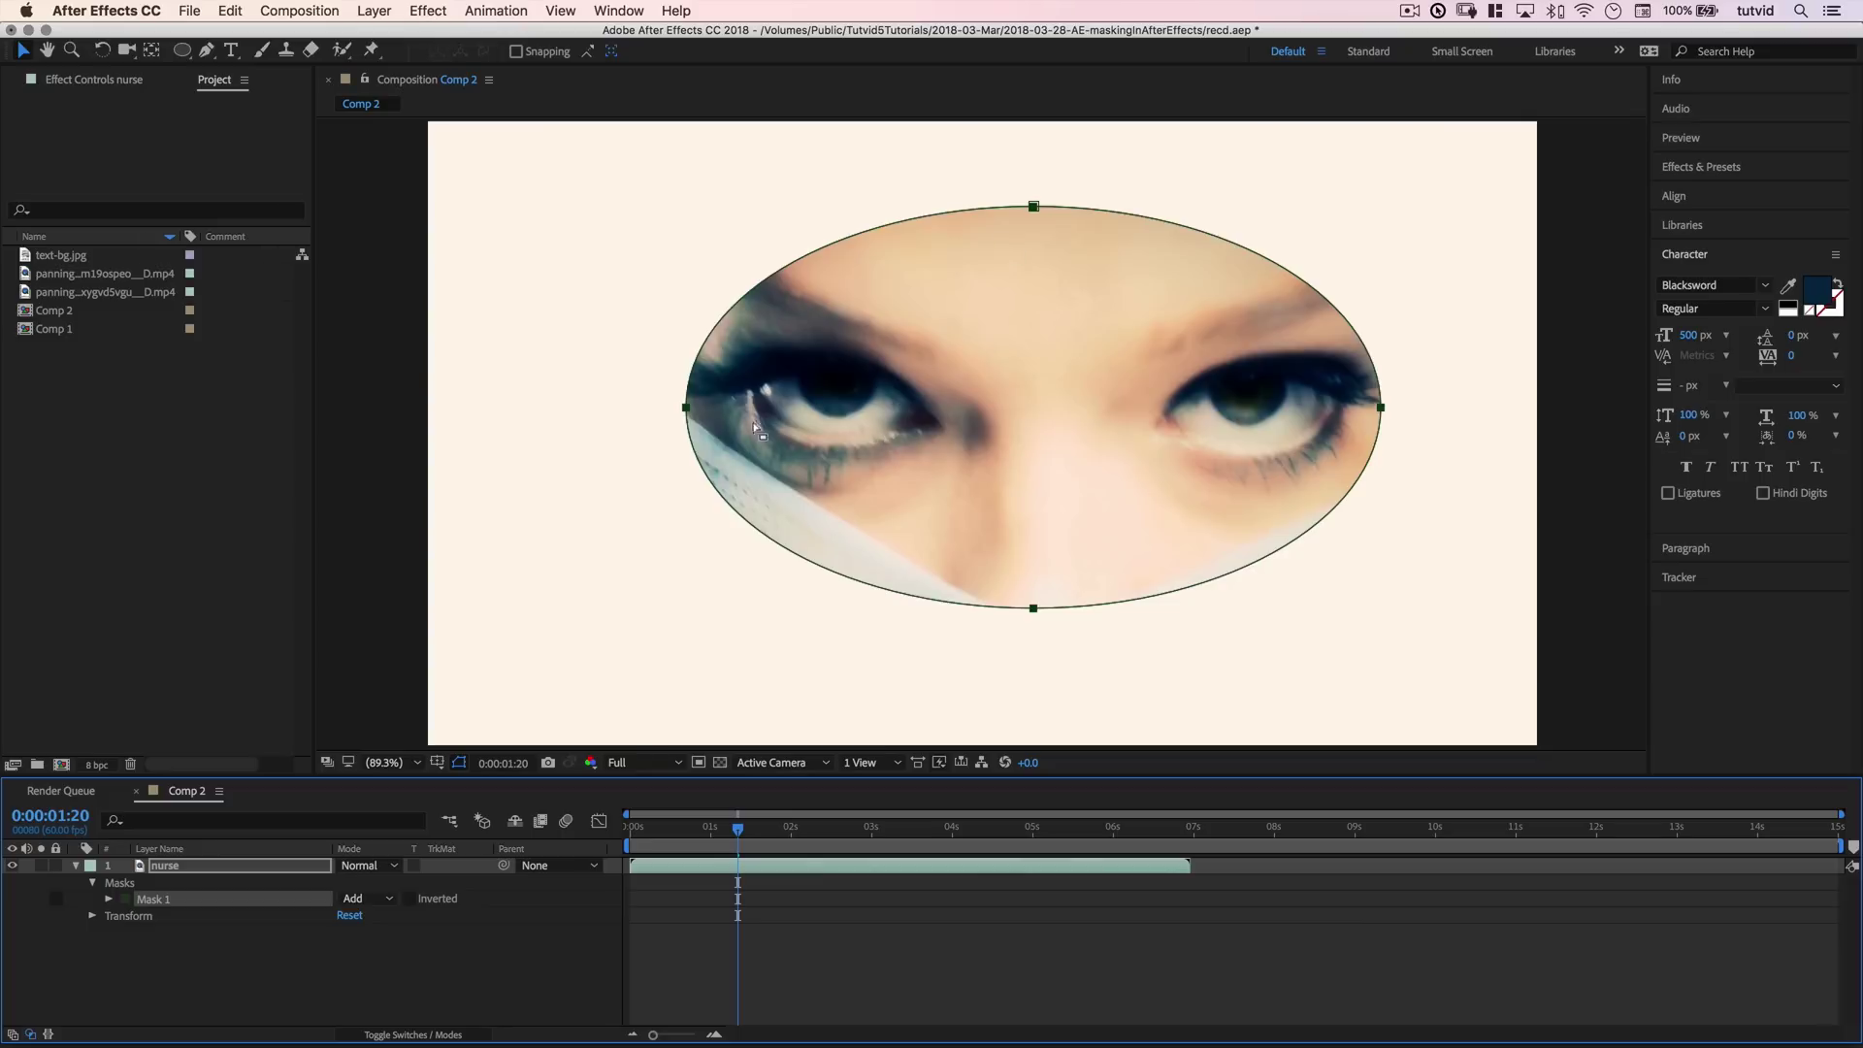
Remove the oval mask and reset the nurse layer's transform.
double_click(1263, 259)
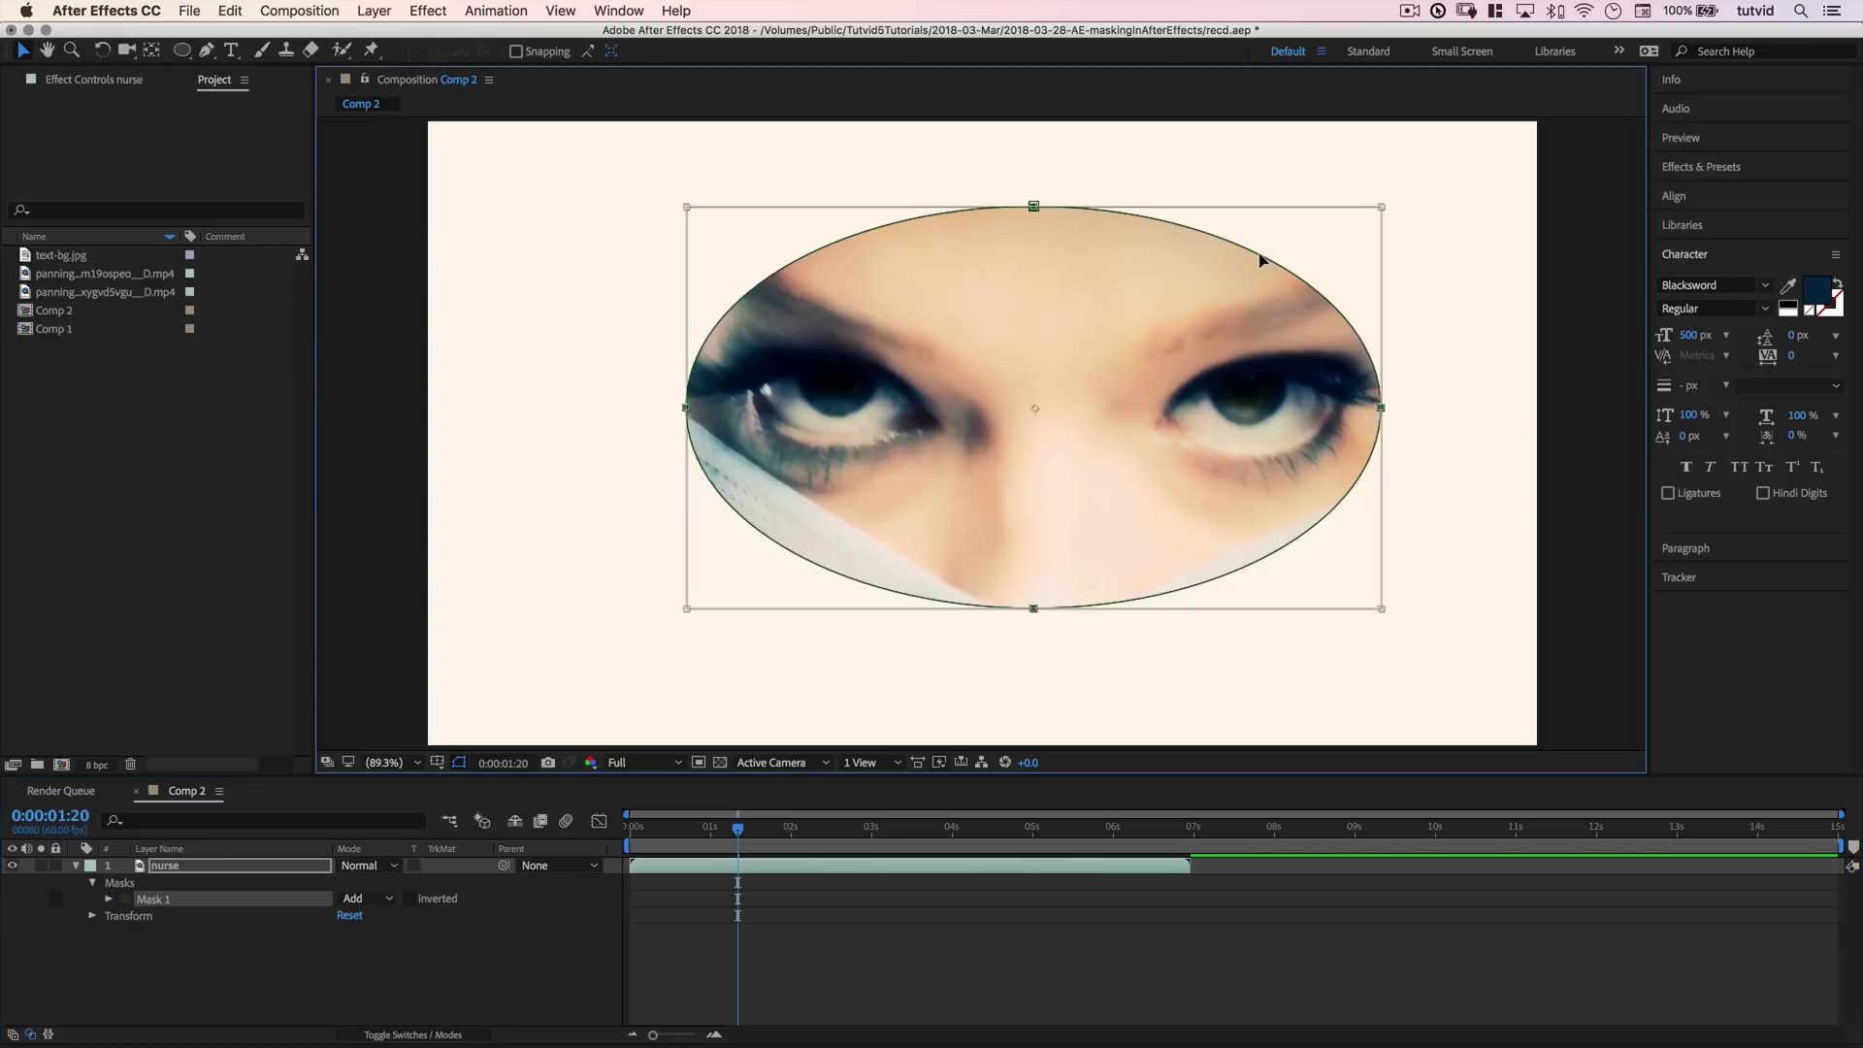
key(ctrl+z)
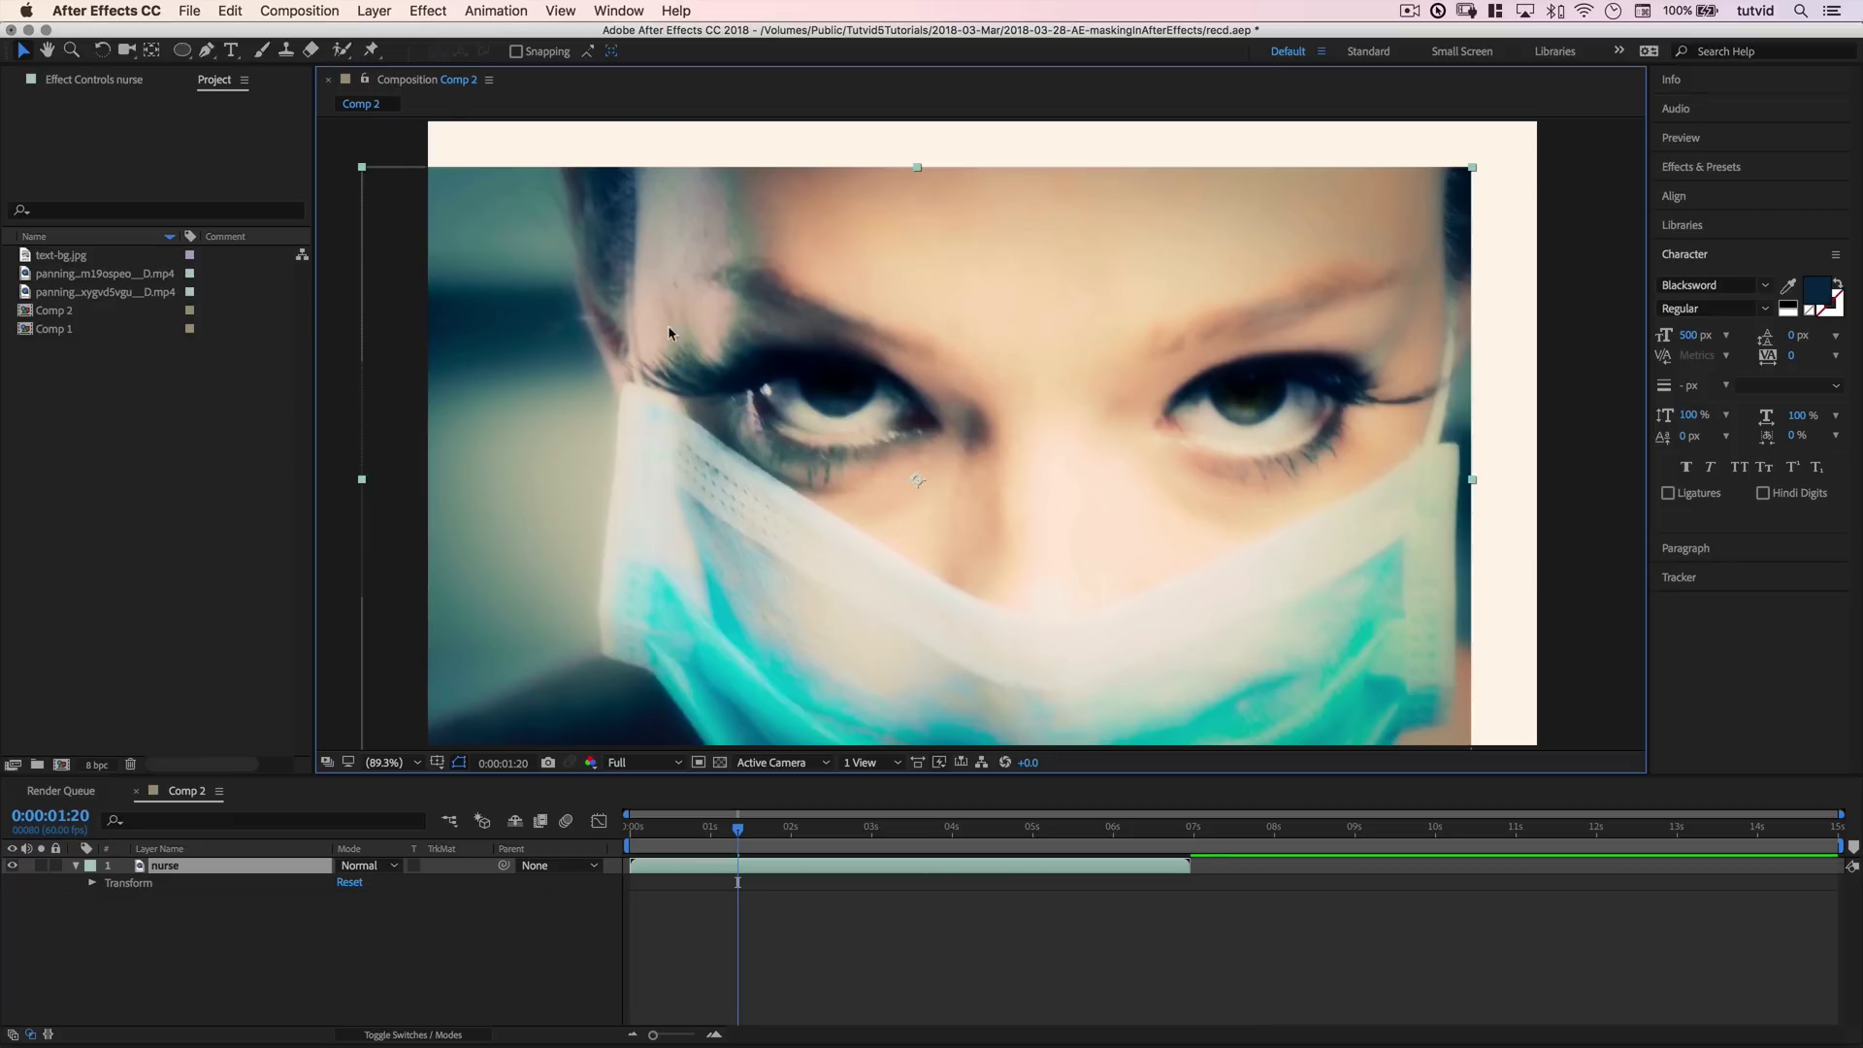
click(375, 11)
mouse_move(400, 222)
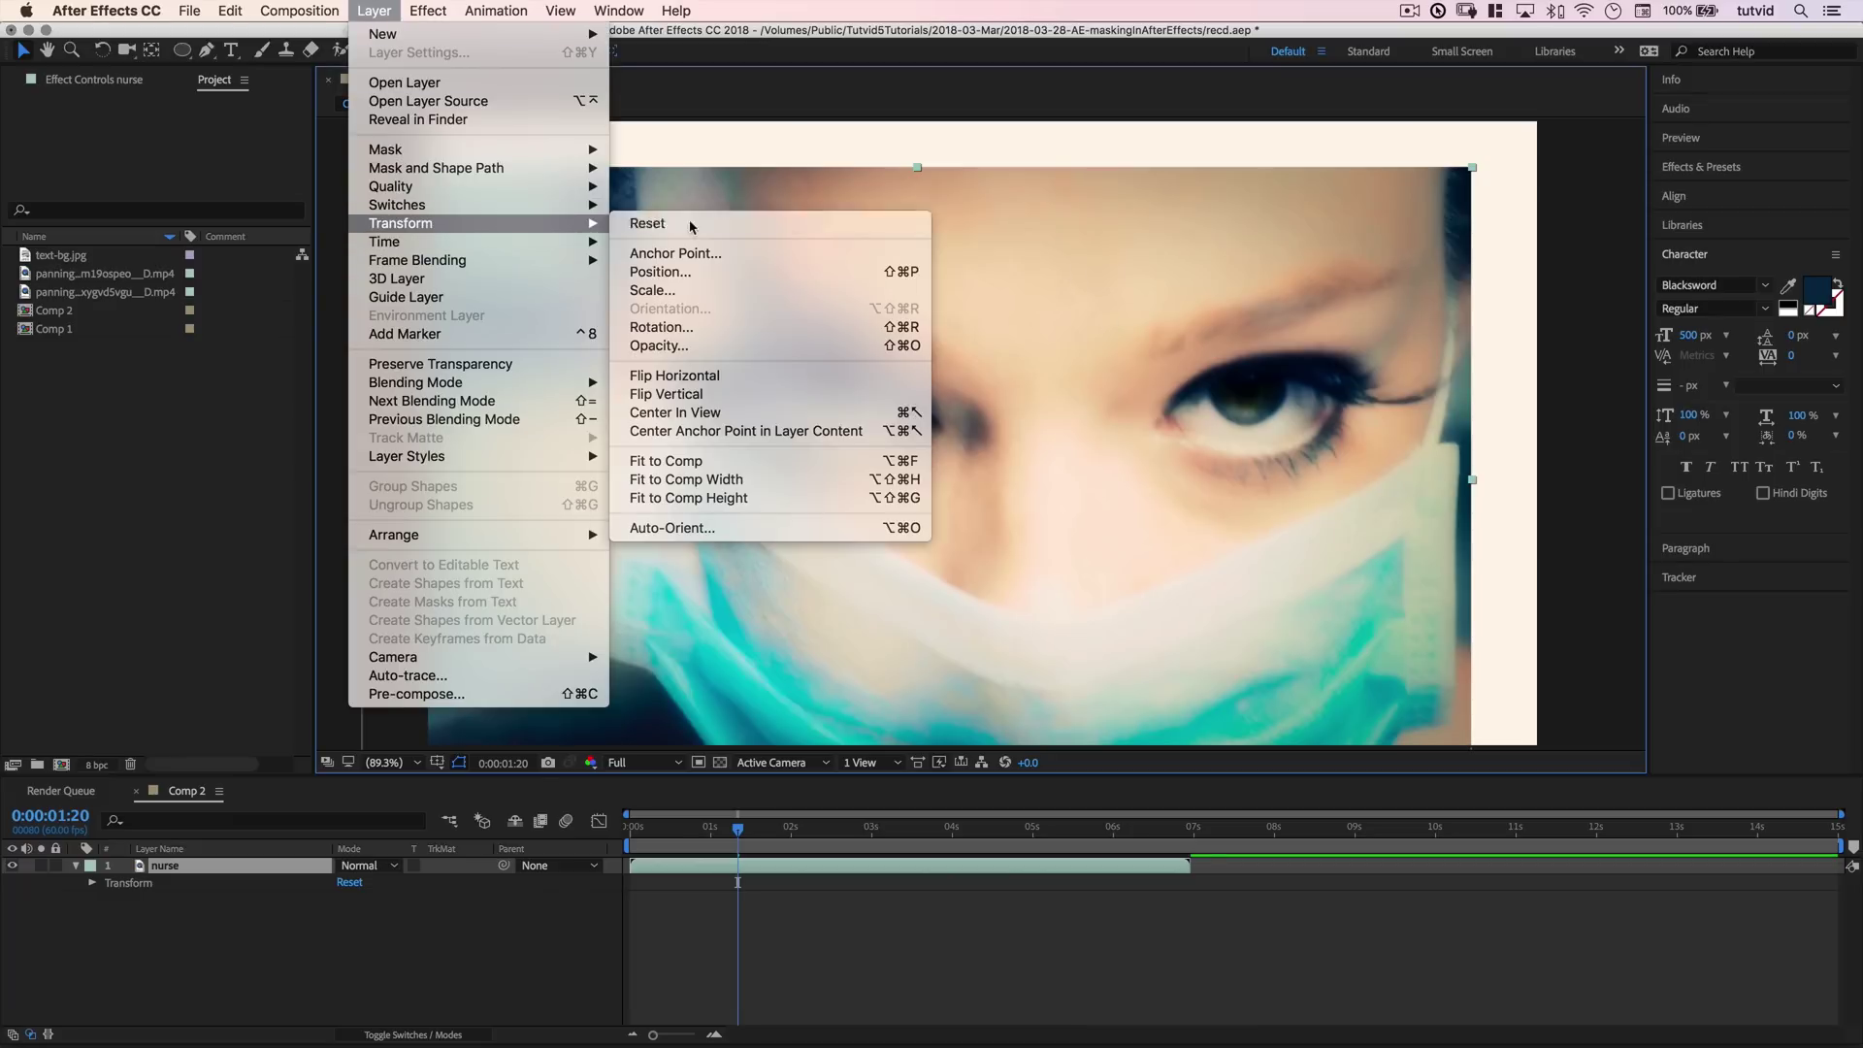
click(691, 225)
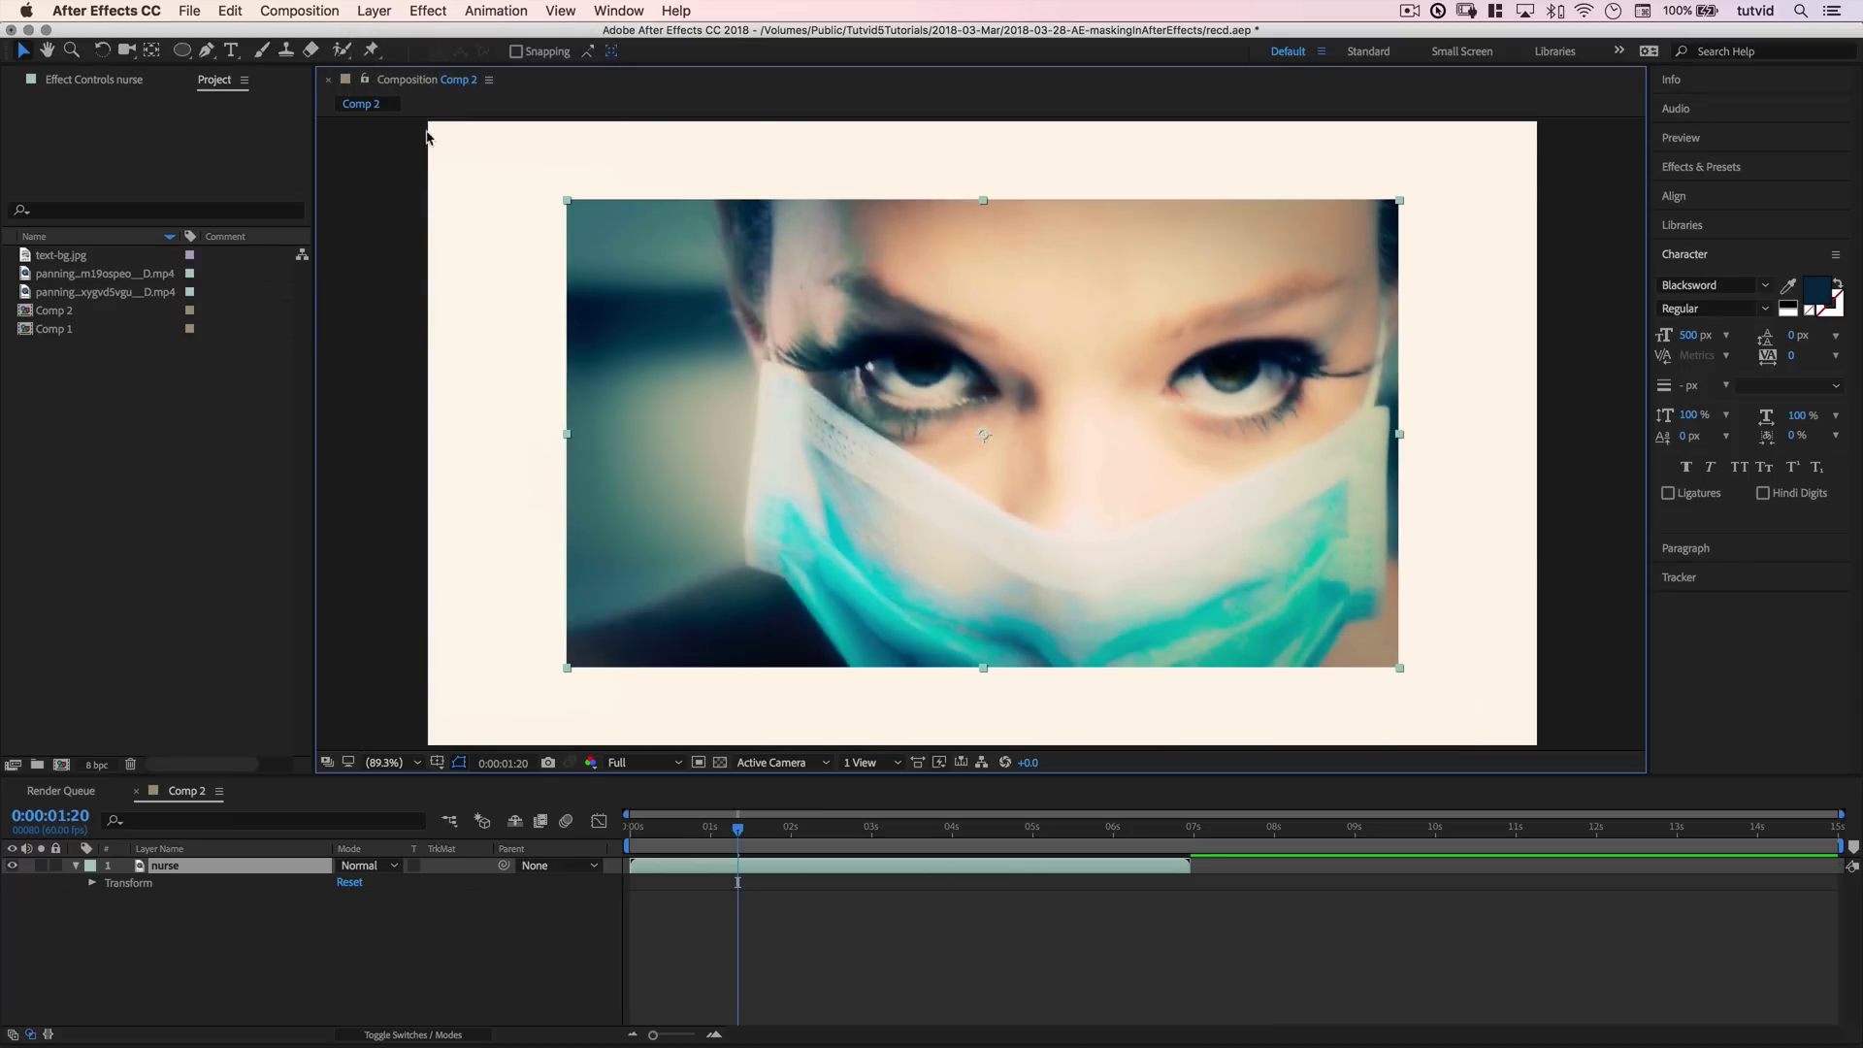
Fit the nurse layer to fill Comp 2.
click(371, 10)
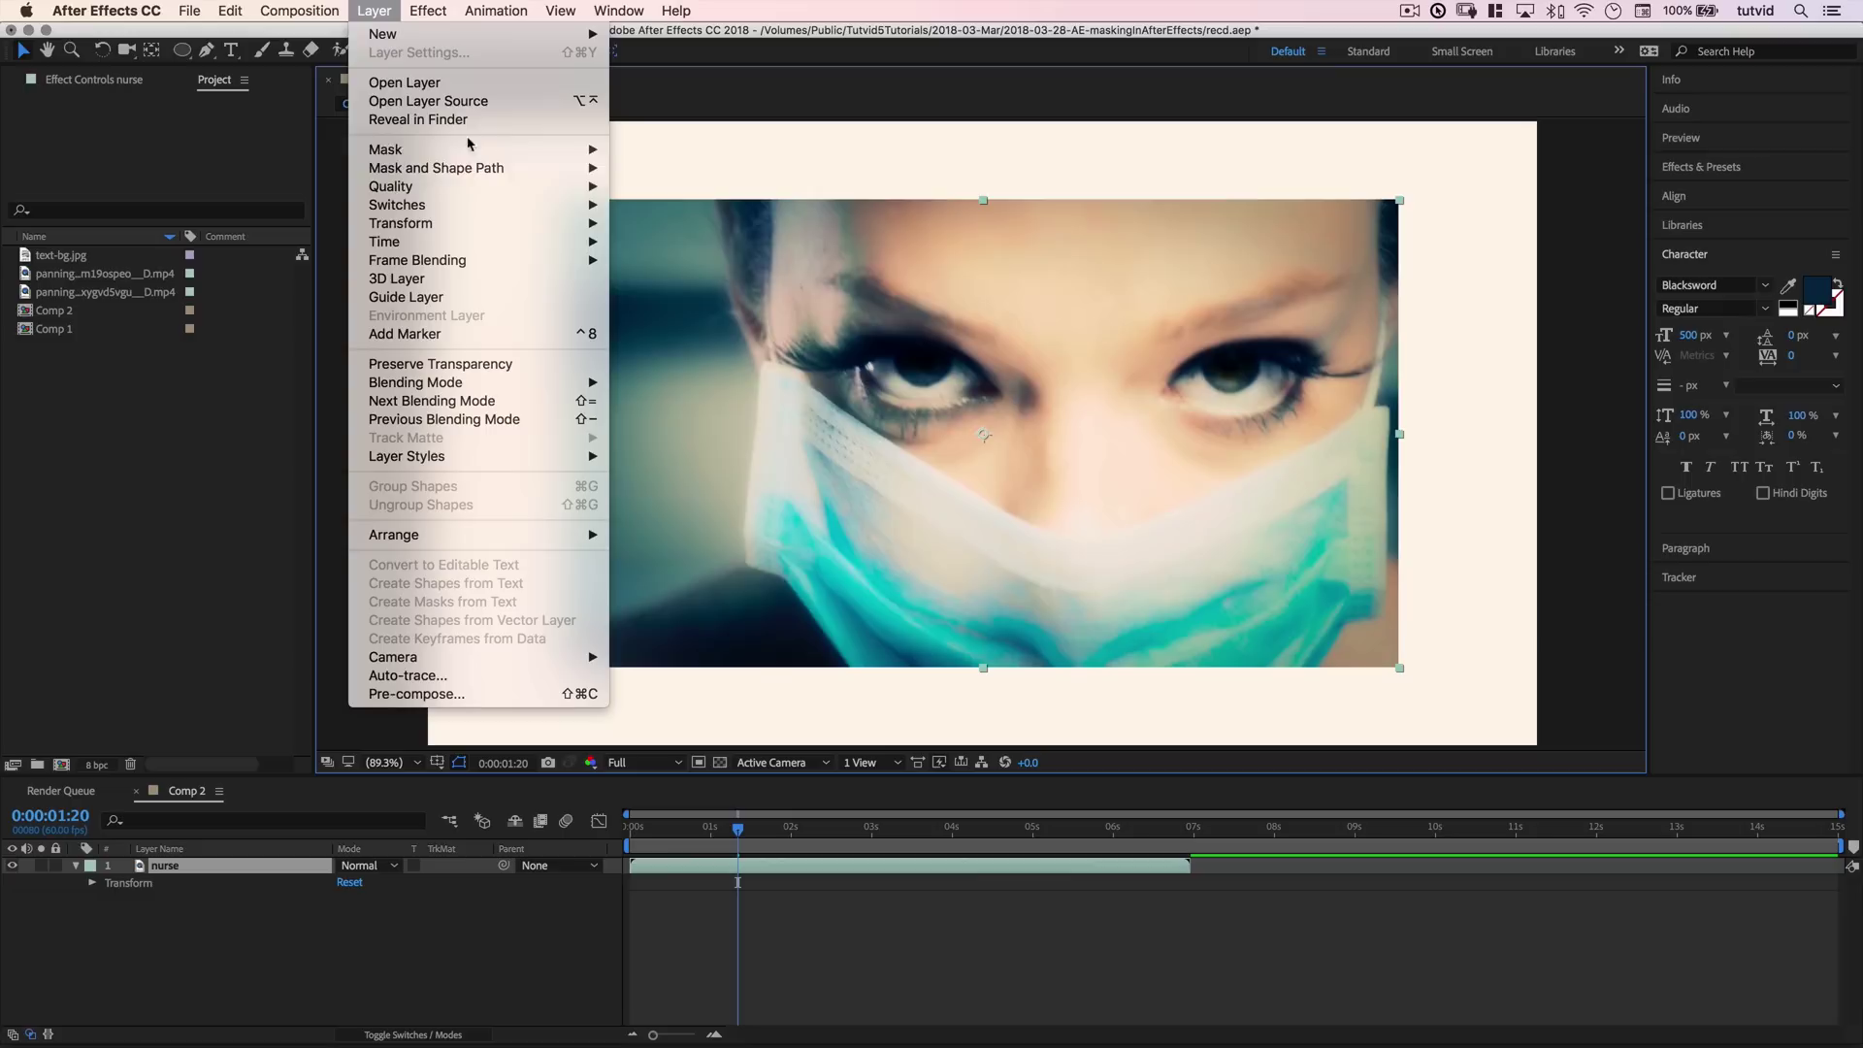
mouse_move(401, 224)
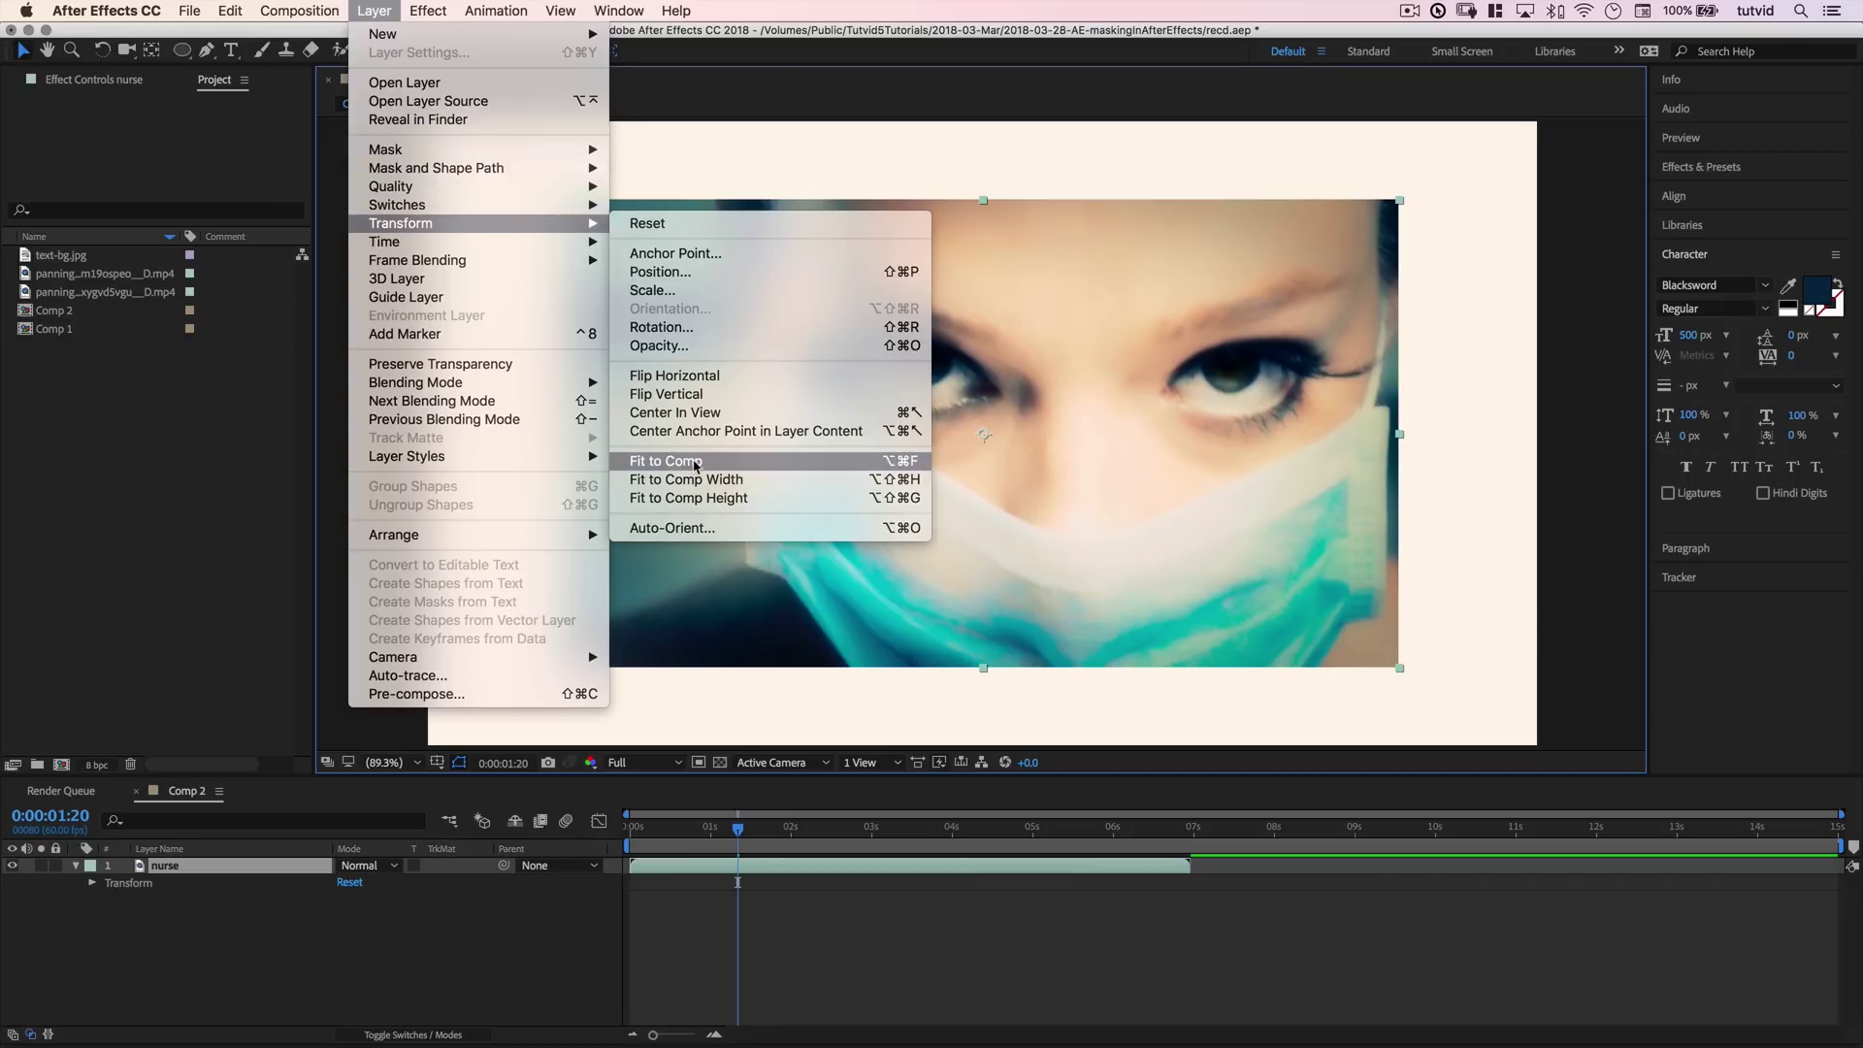
click(666, 461)
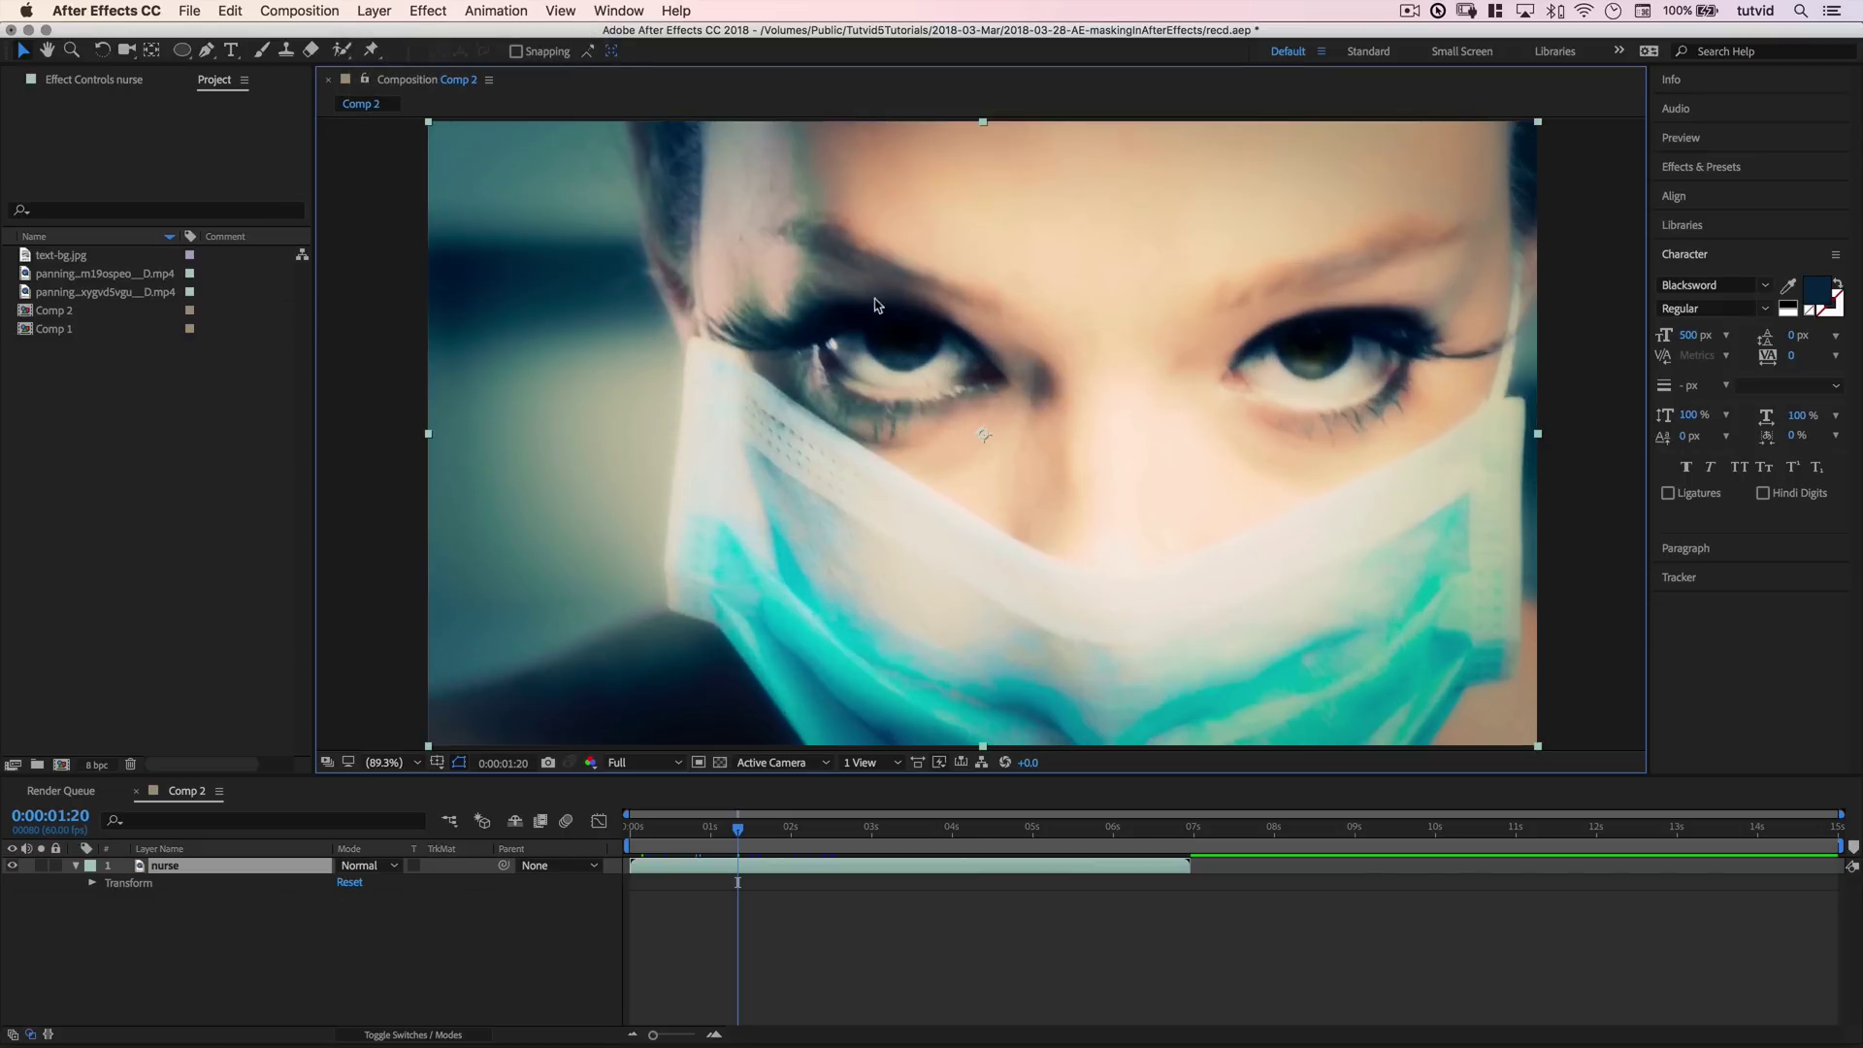
click(187, 50)
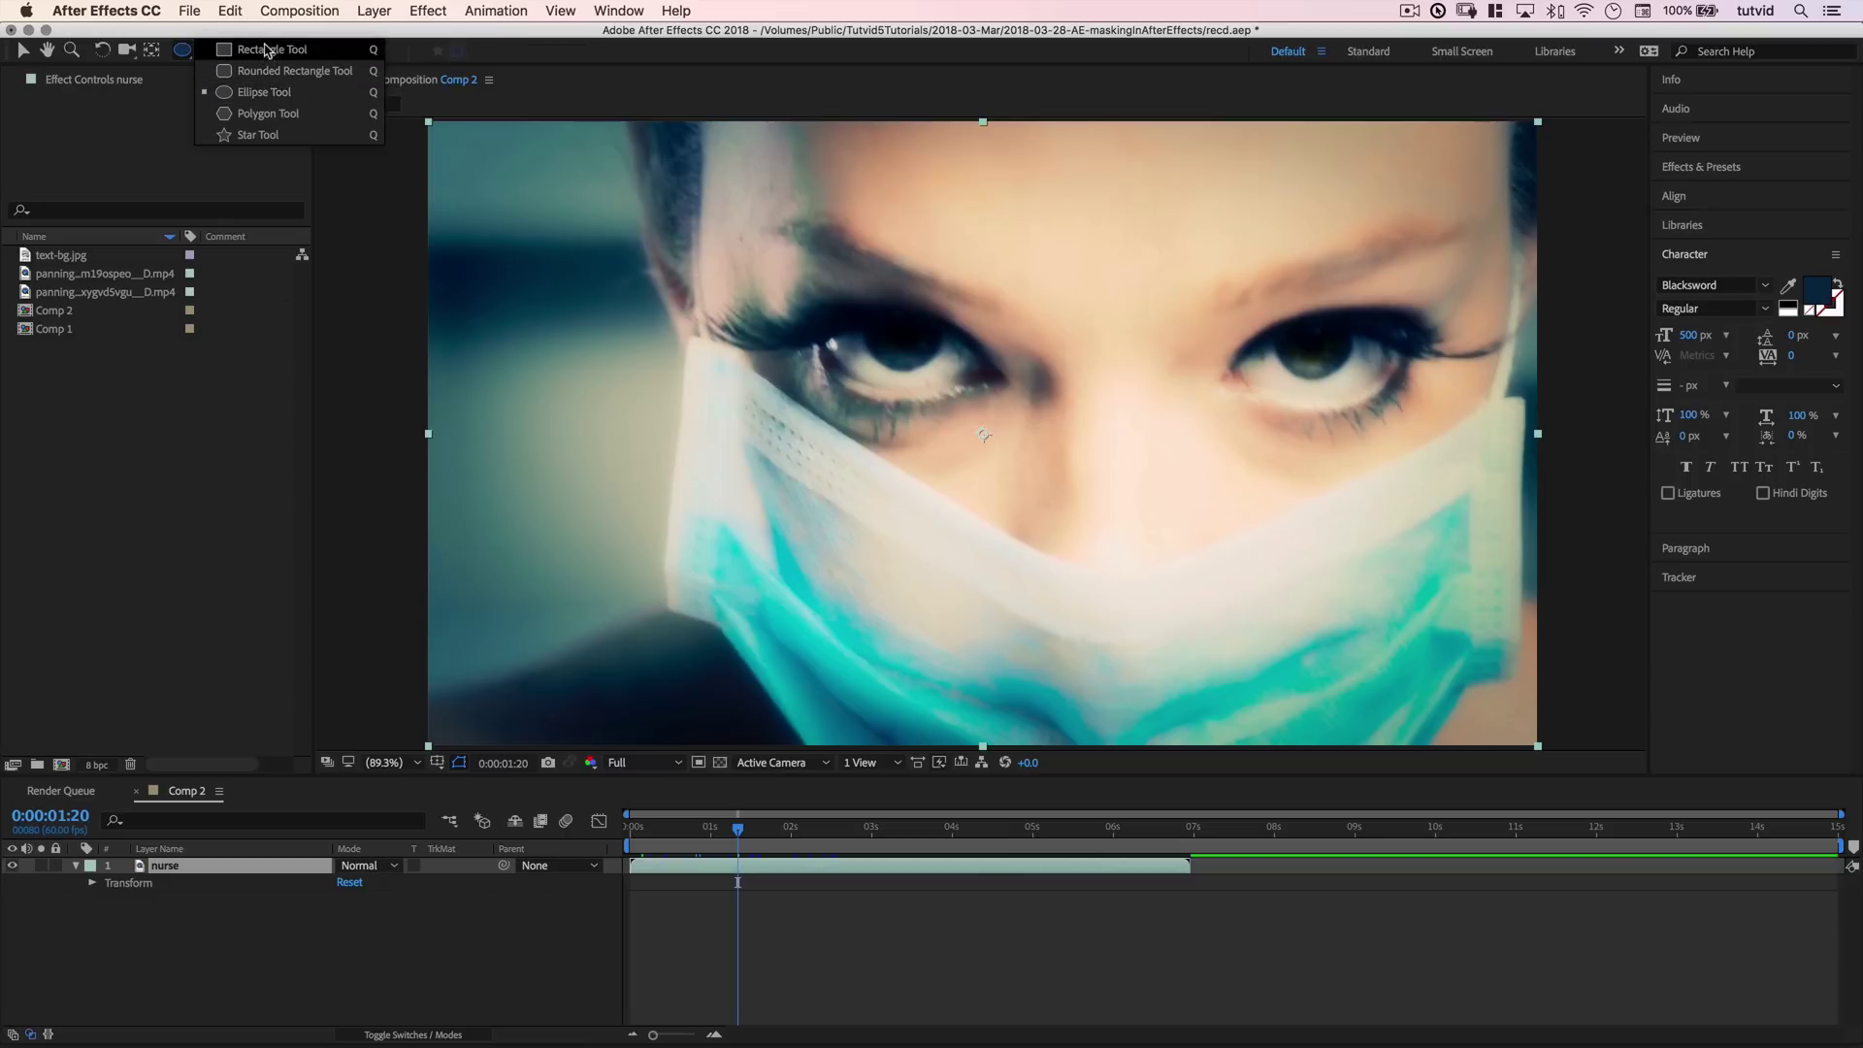
Draw a circular mask and move it up-left over the nurse's left eye.
click(265, 92)
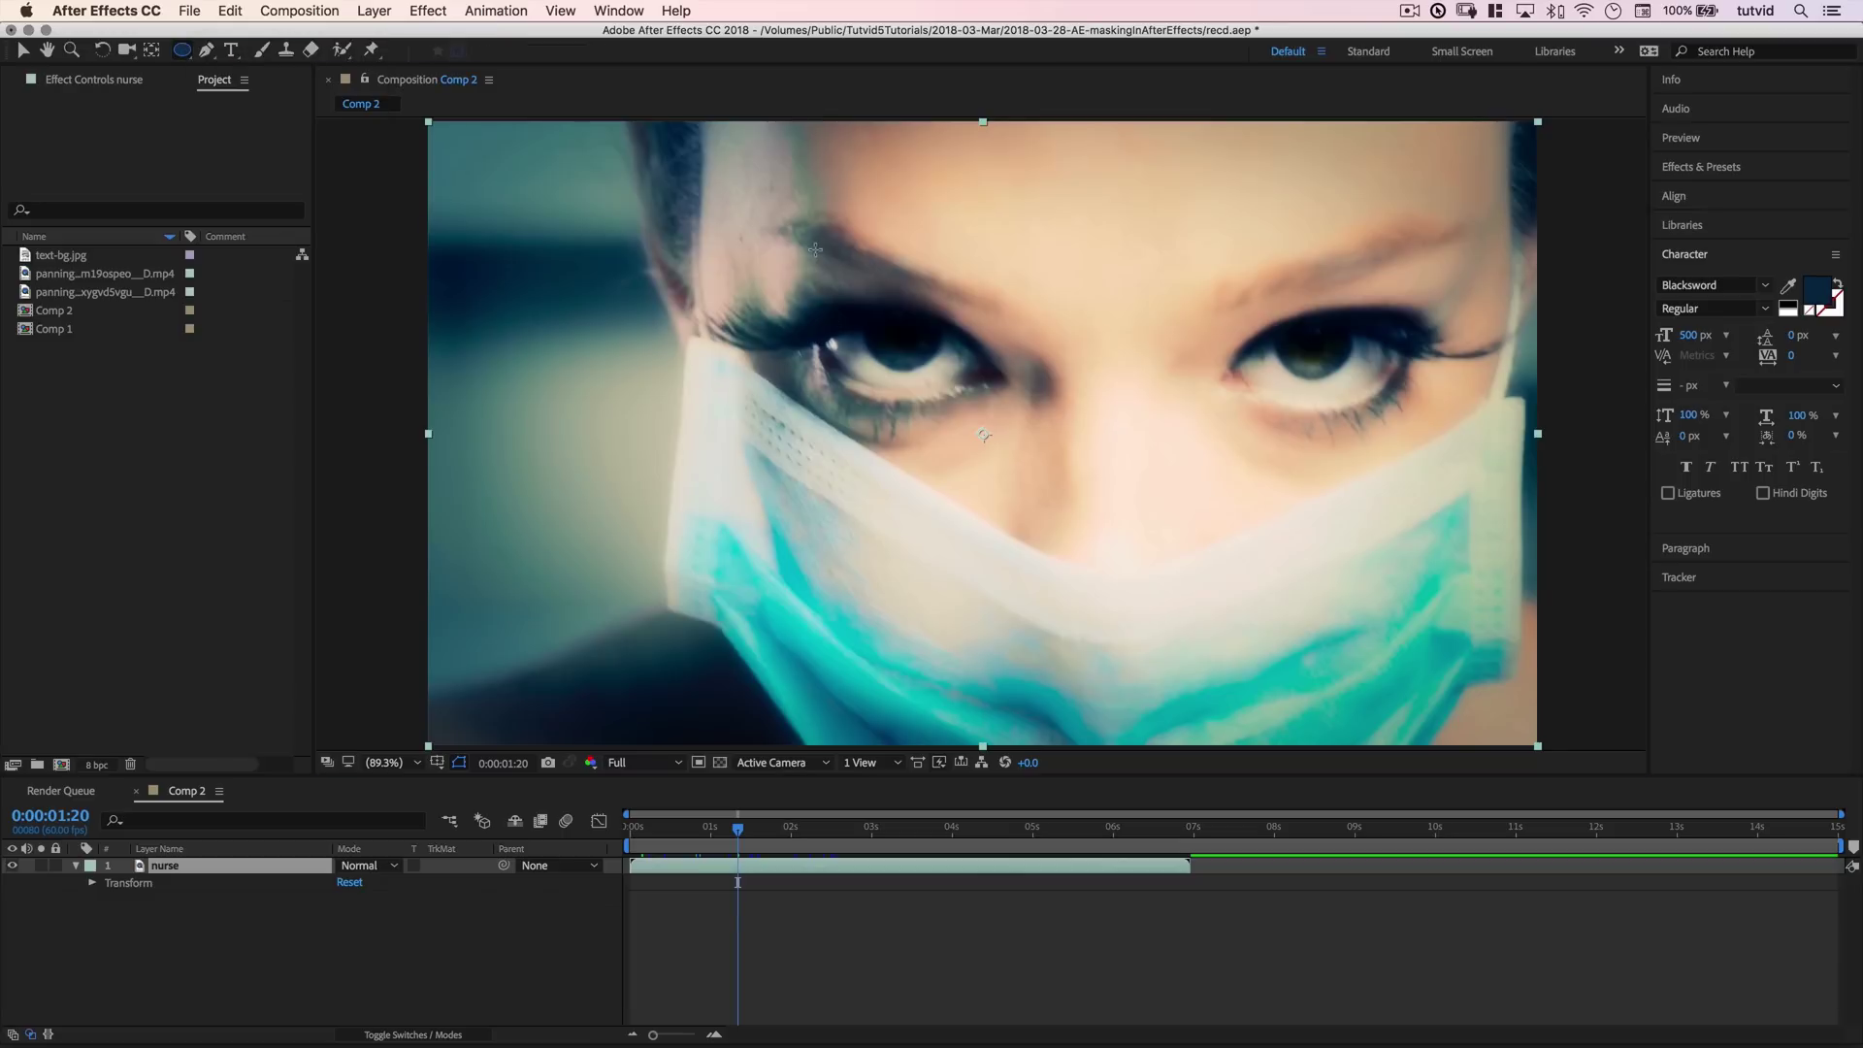
drag(815, 250, 1299, 728)
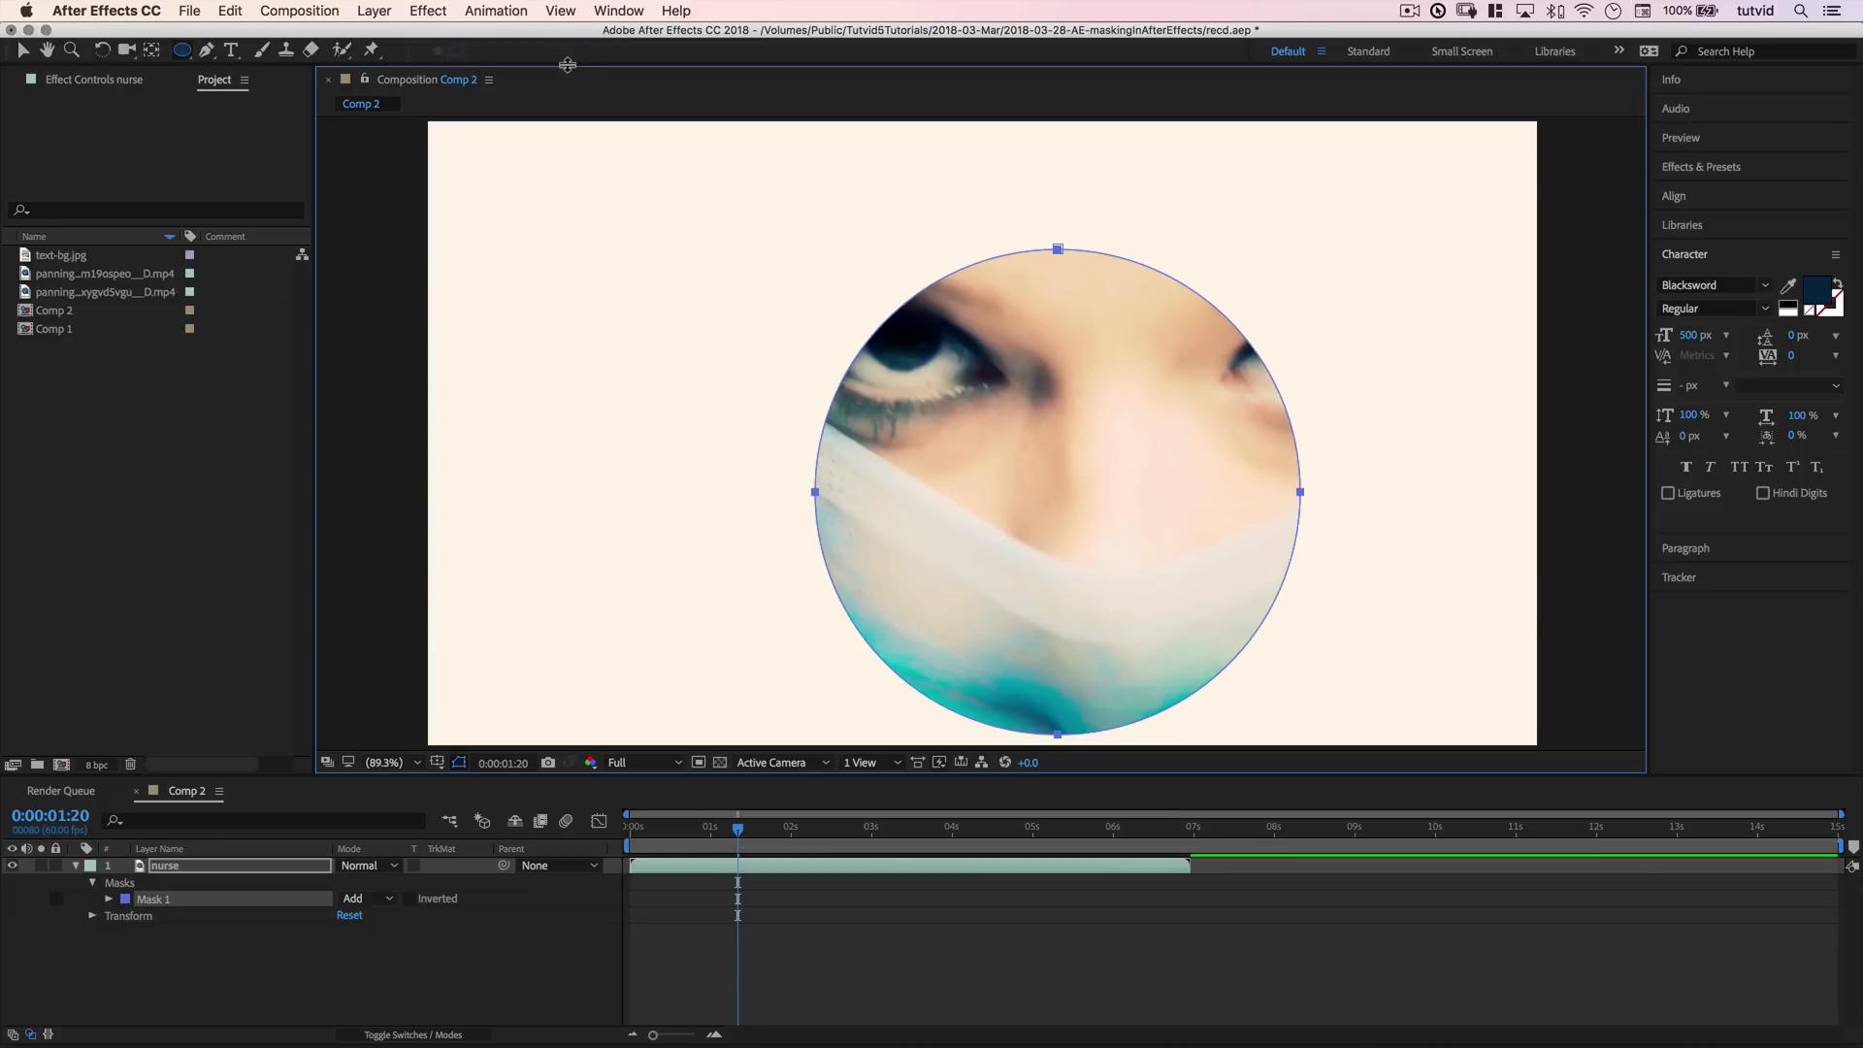
click(22, 50)
double_click(1220, 309)
drag(1234, 353, 1150, 297)
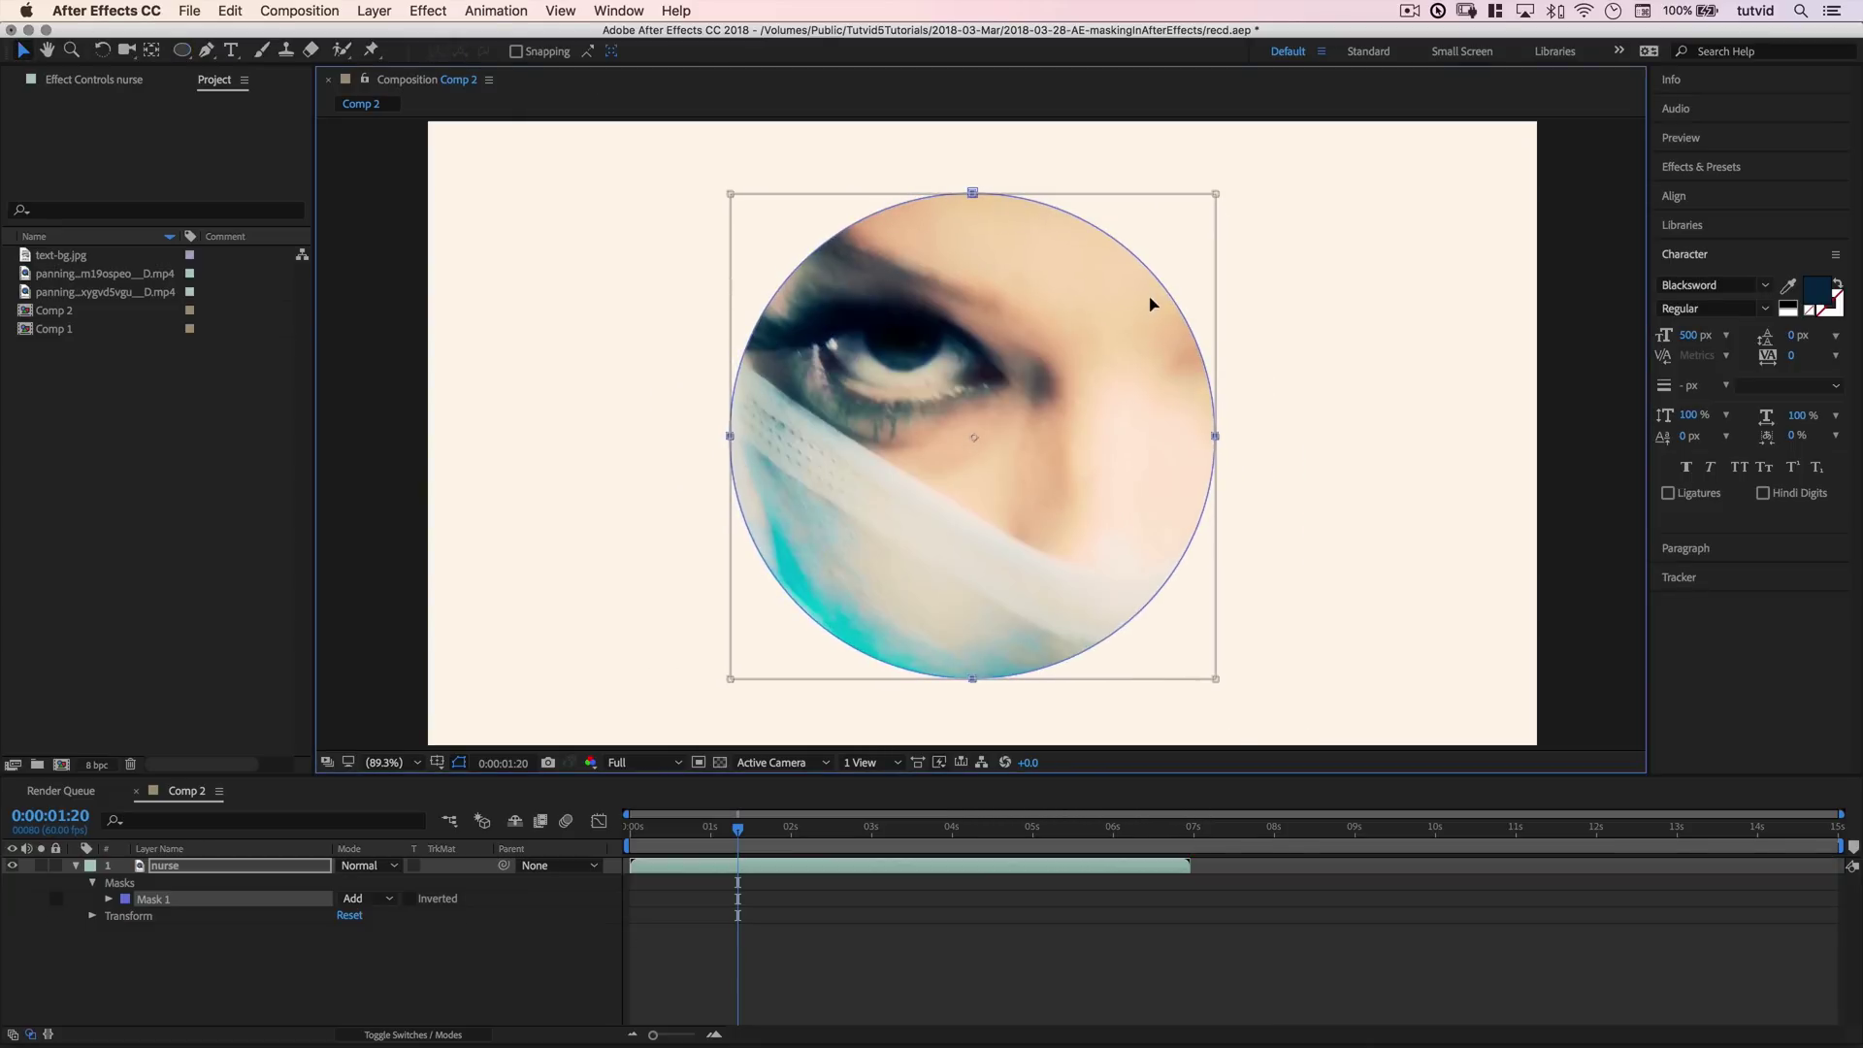
Draw a second, smaller circular mask inside the first.
click(184, 50)
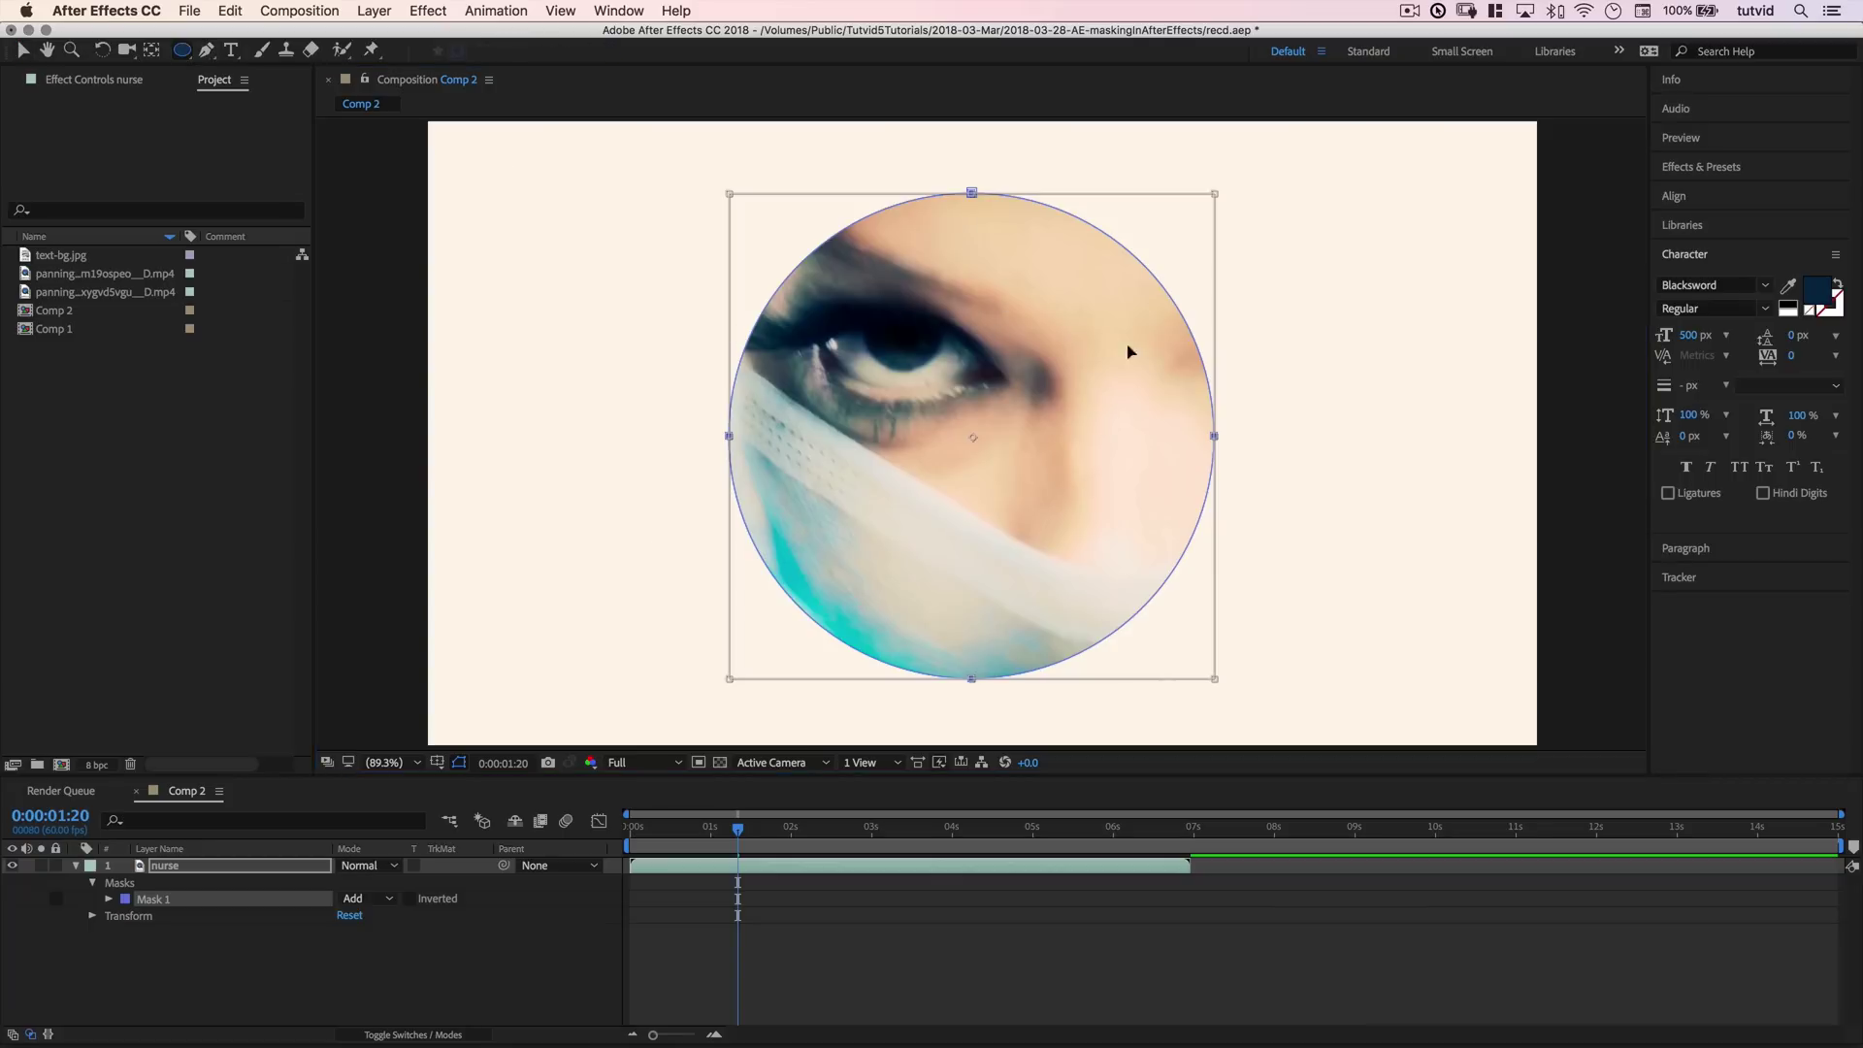
key(Return)
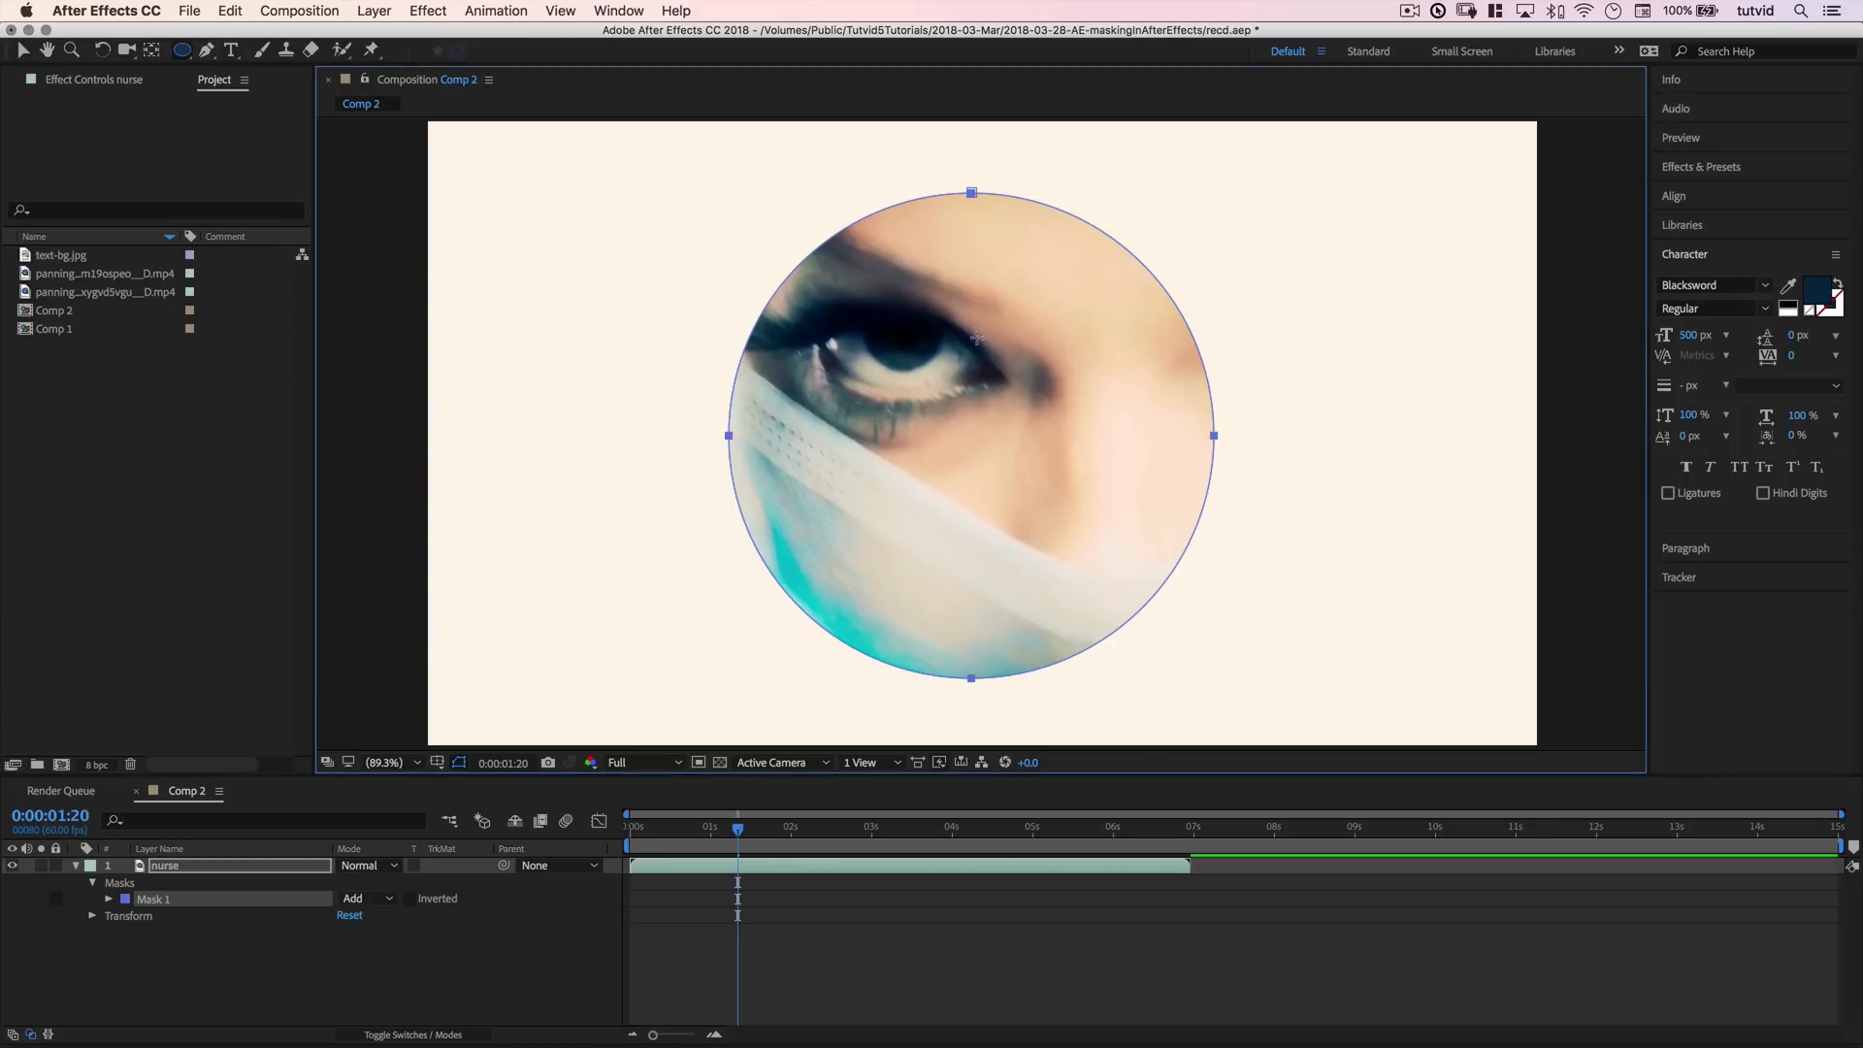
mouse_move(870, 338)
mouse_down()
mouse_move(1118, 512)
mouse_move(1093, 504)
mouse_up()
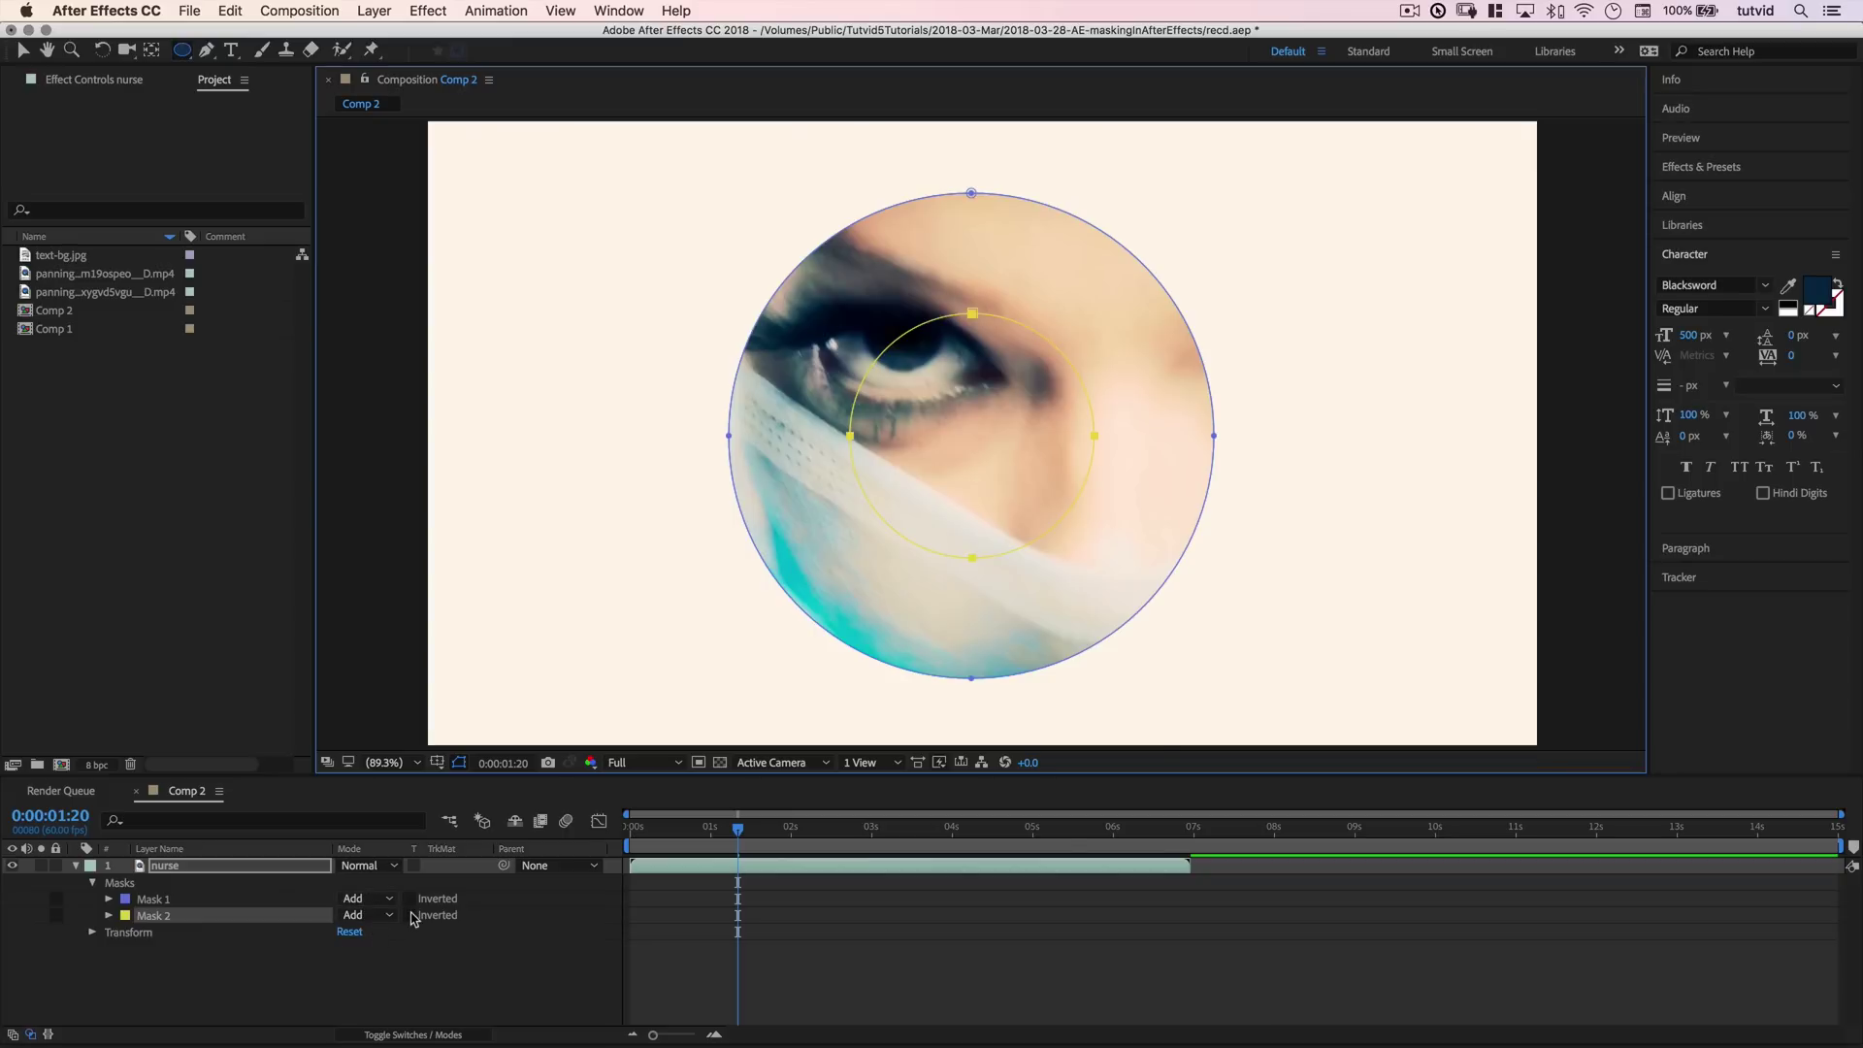
click(371, 916)
Set Mask 2's mode to Subtract to hollow out the ring's centre.
click(381, 949)
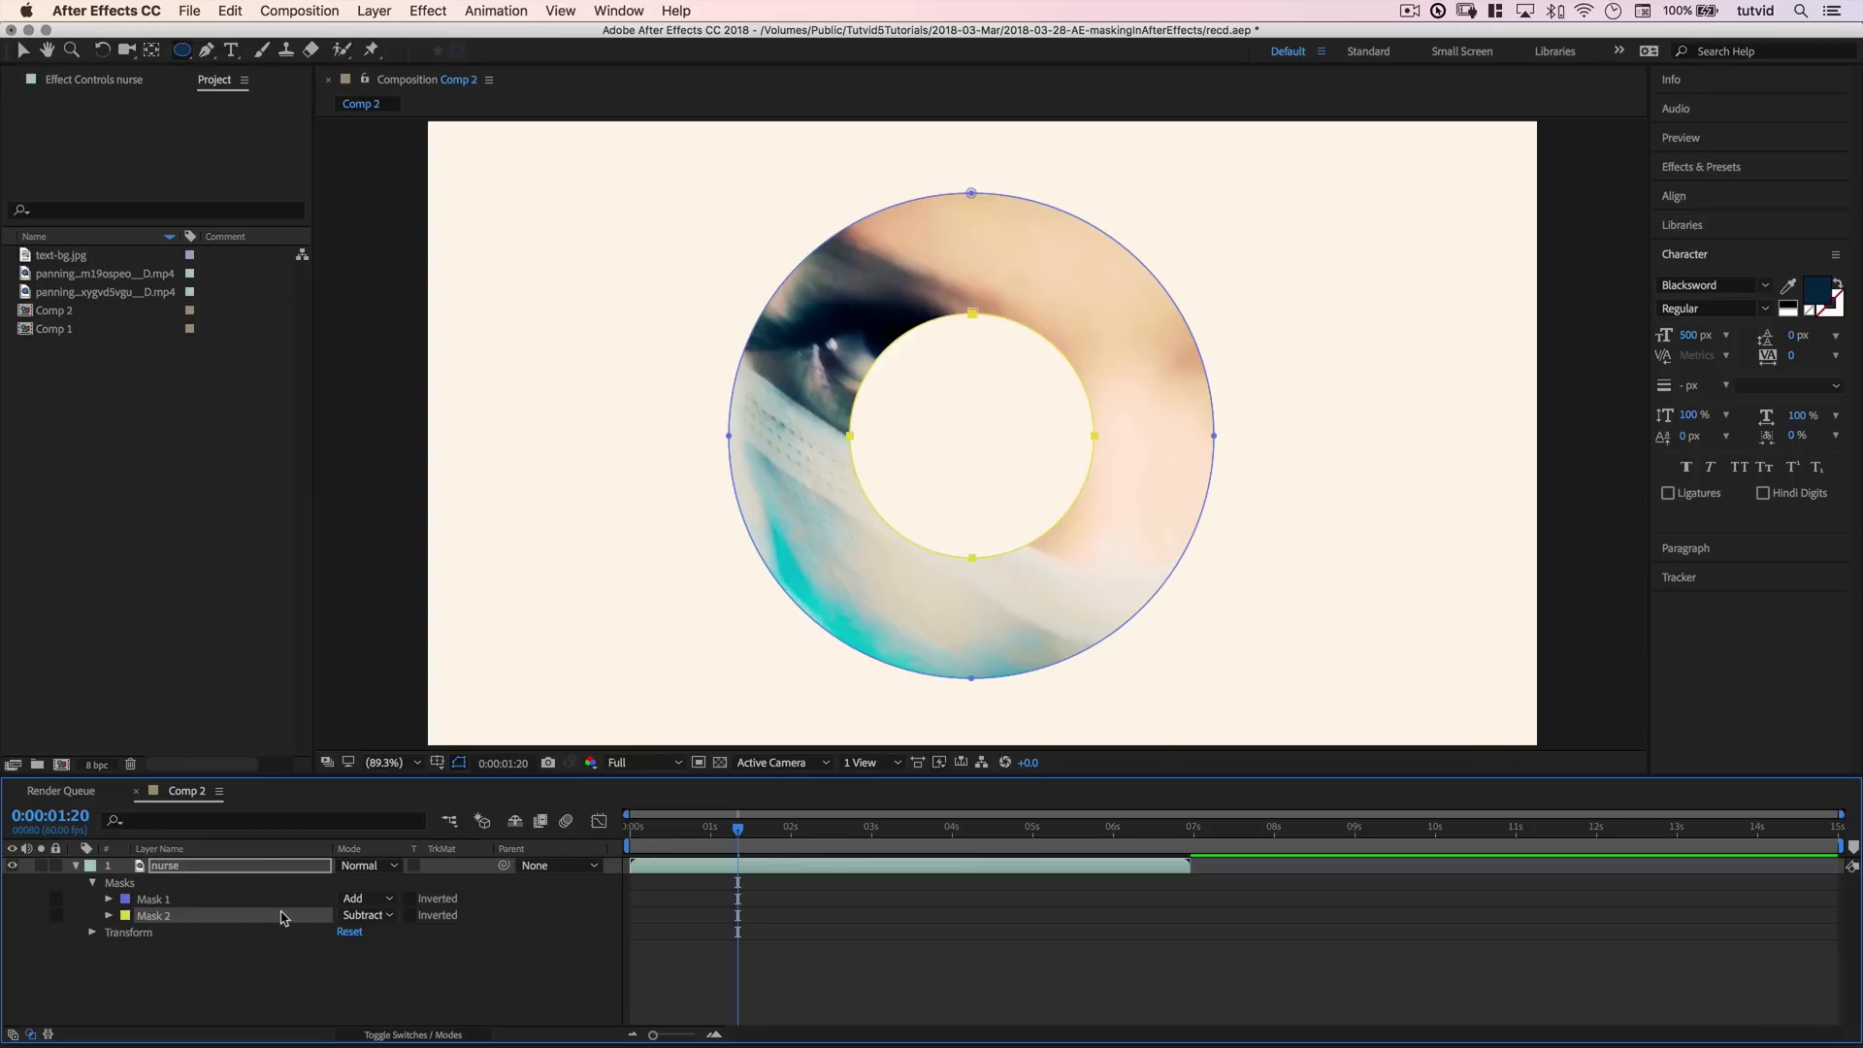
click(24, 51)
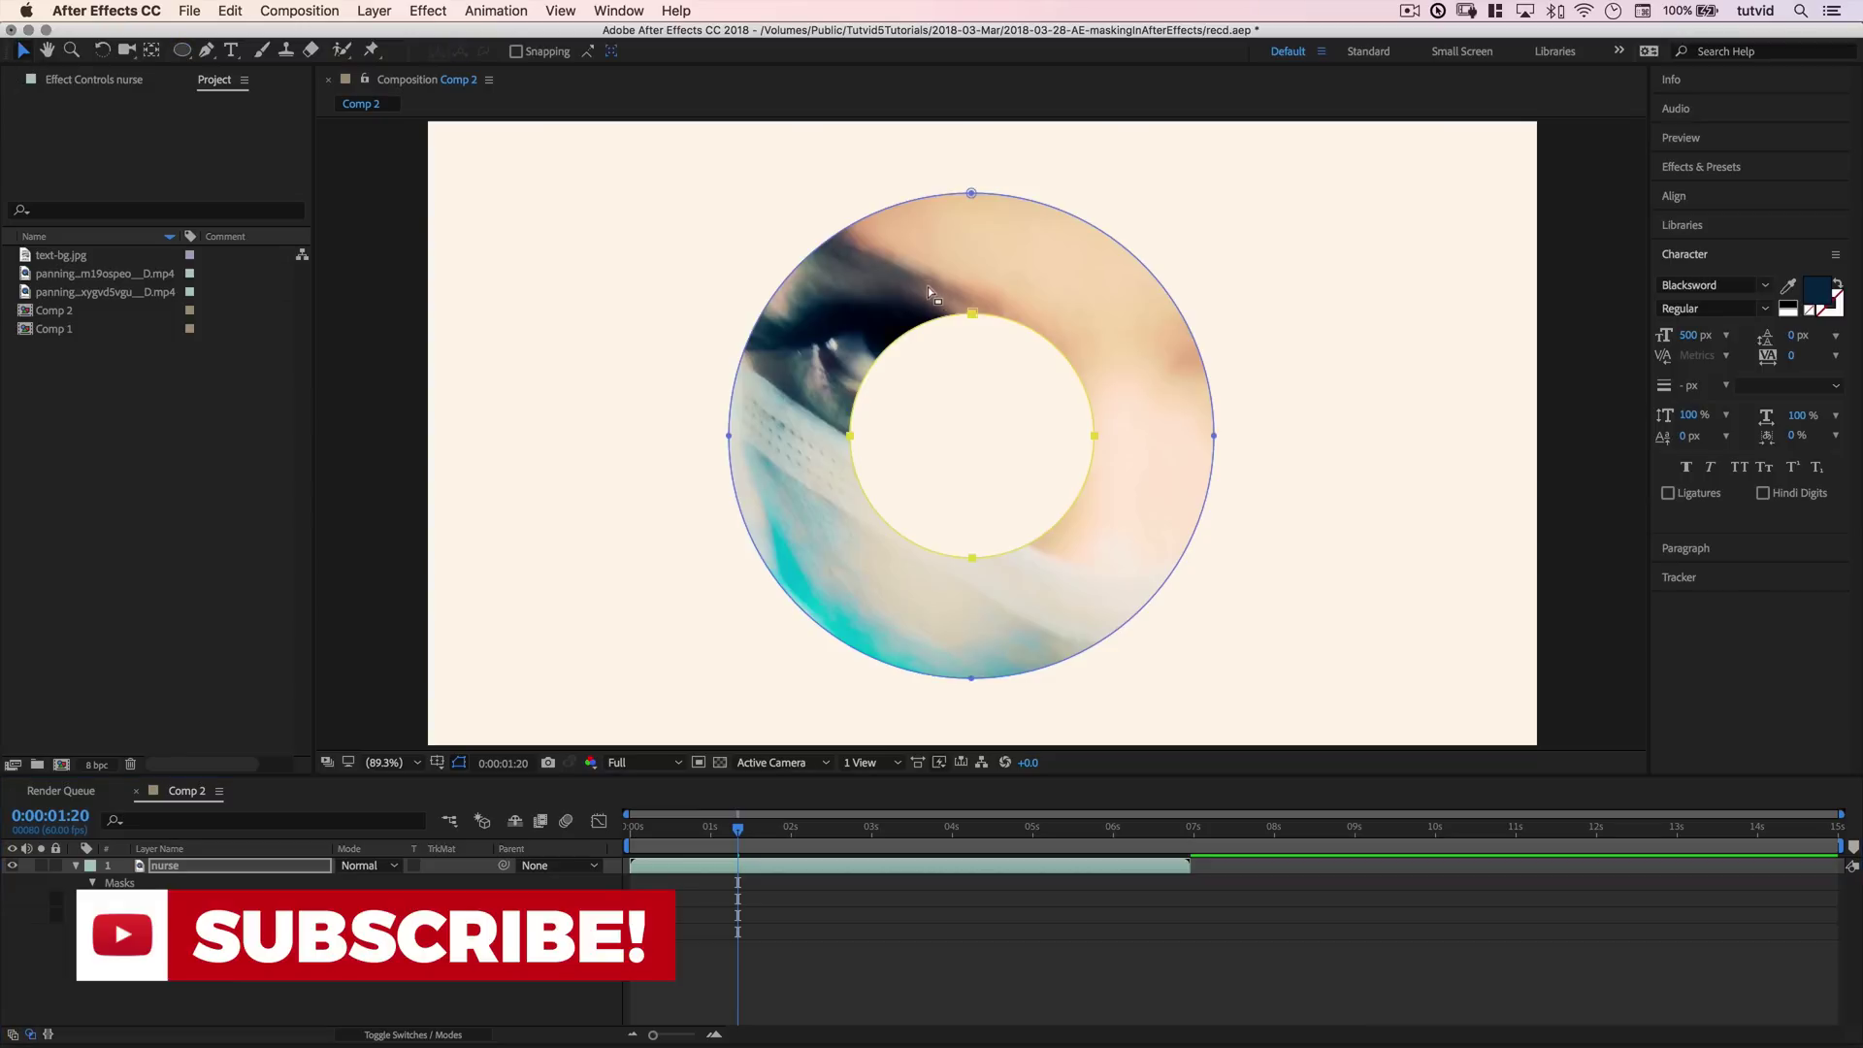
Delete both circular masks and zoom the viewer out to 50%.
double_click(978, 312)
key(Delete)
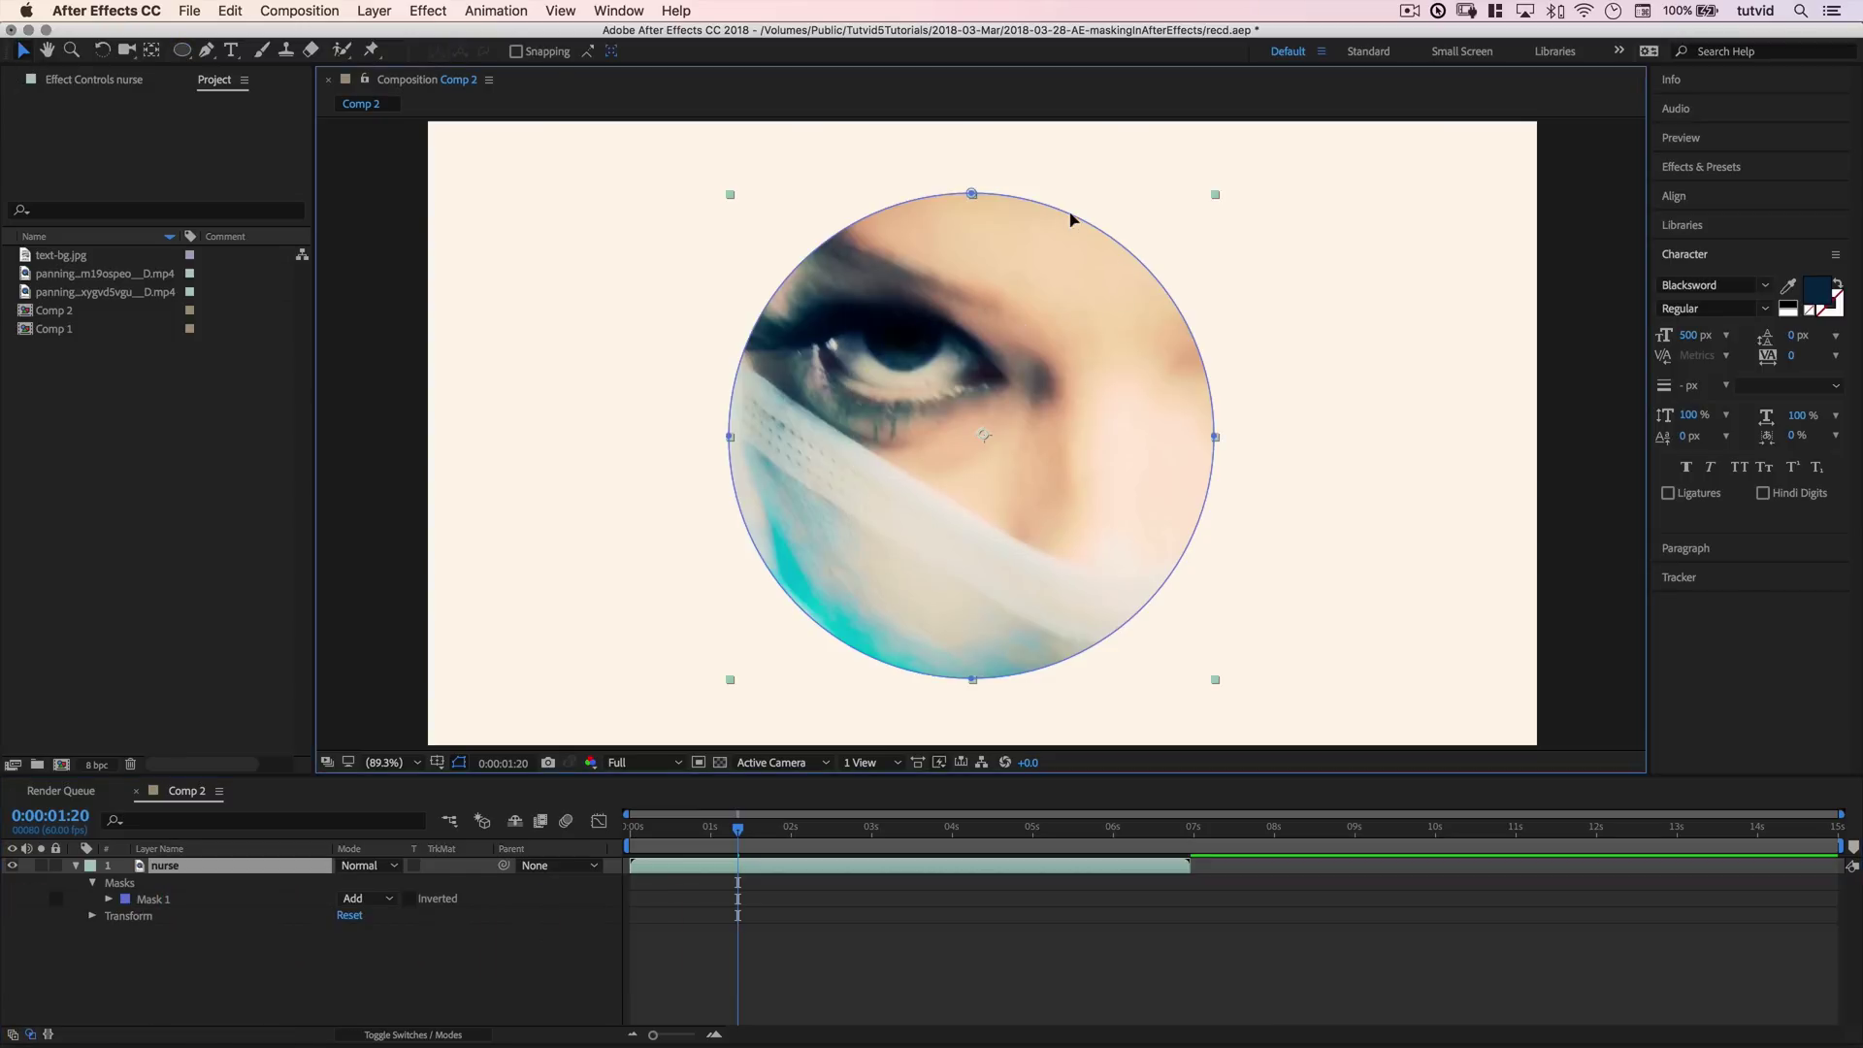
key(Delete)
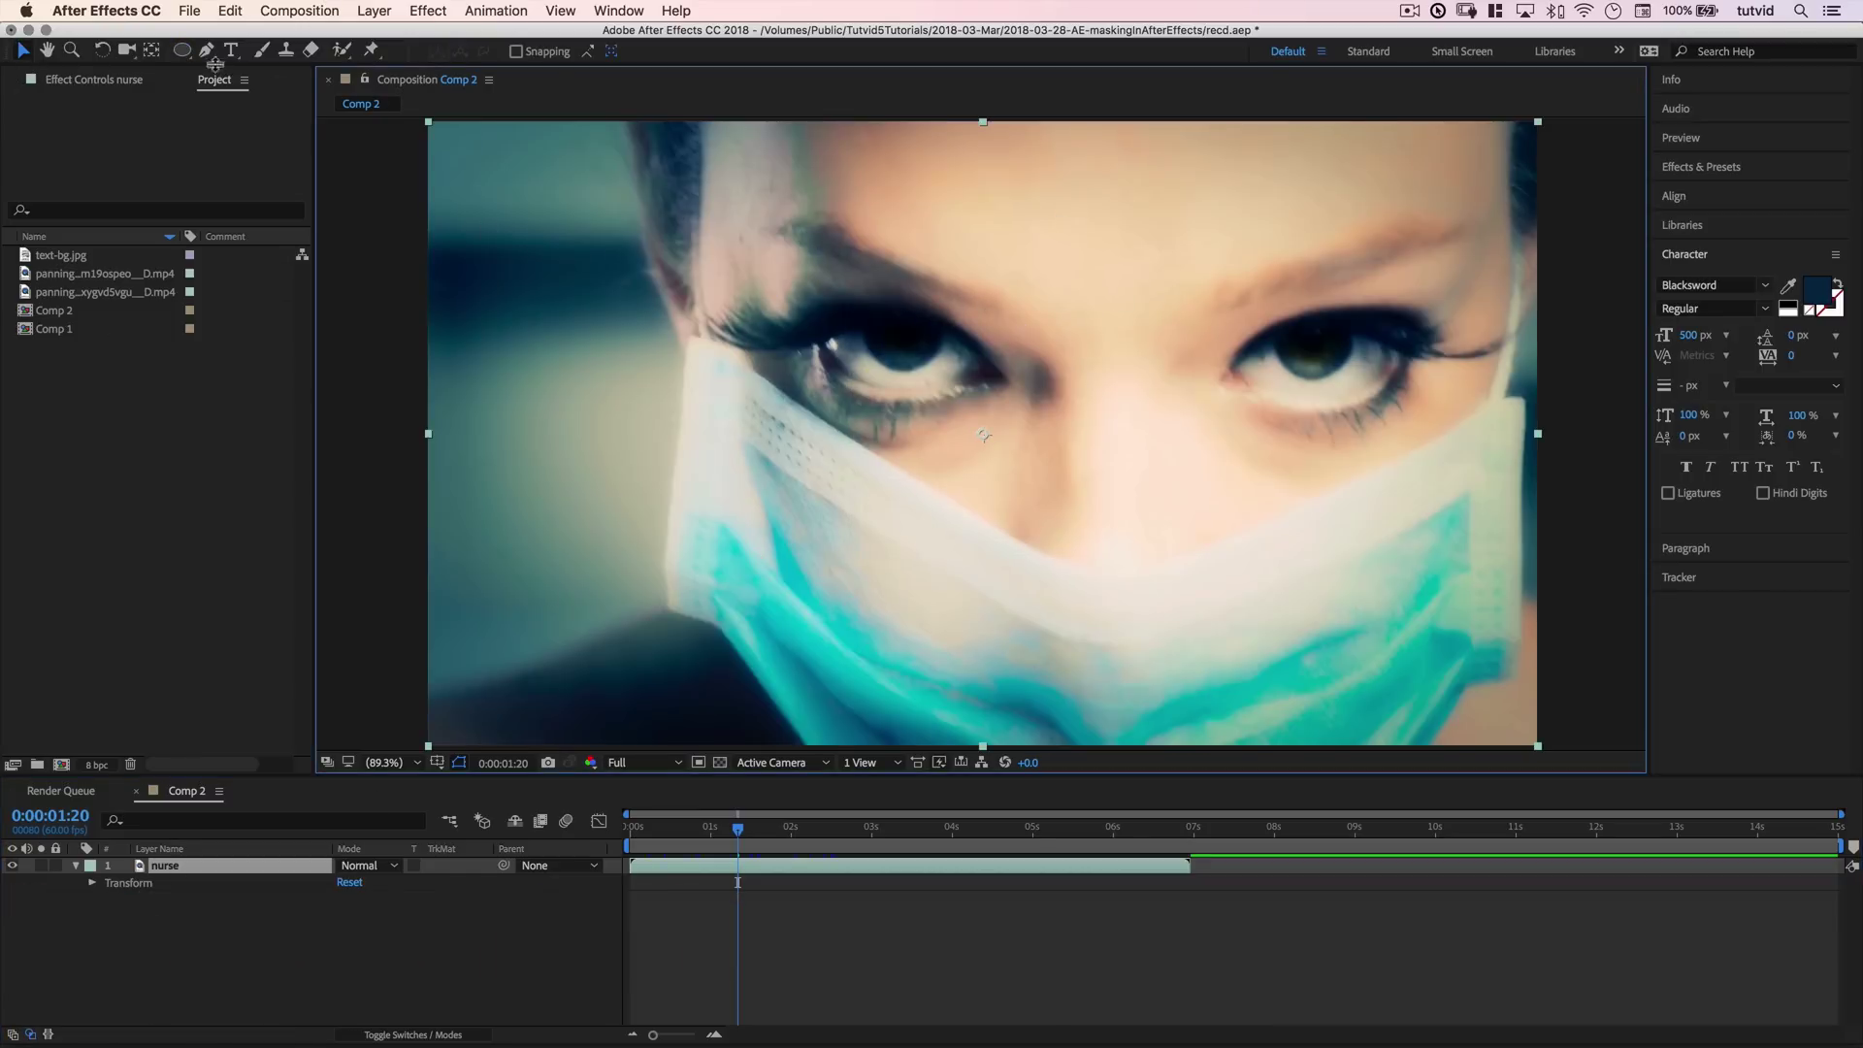
click(205, 51)
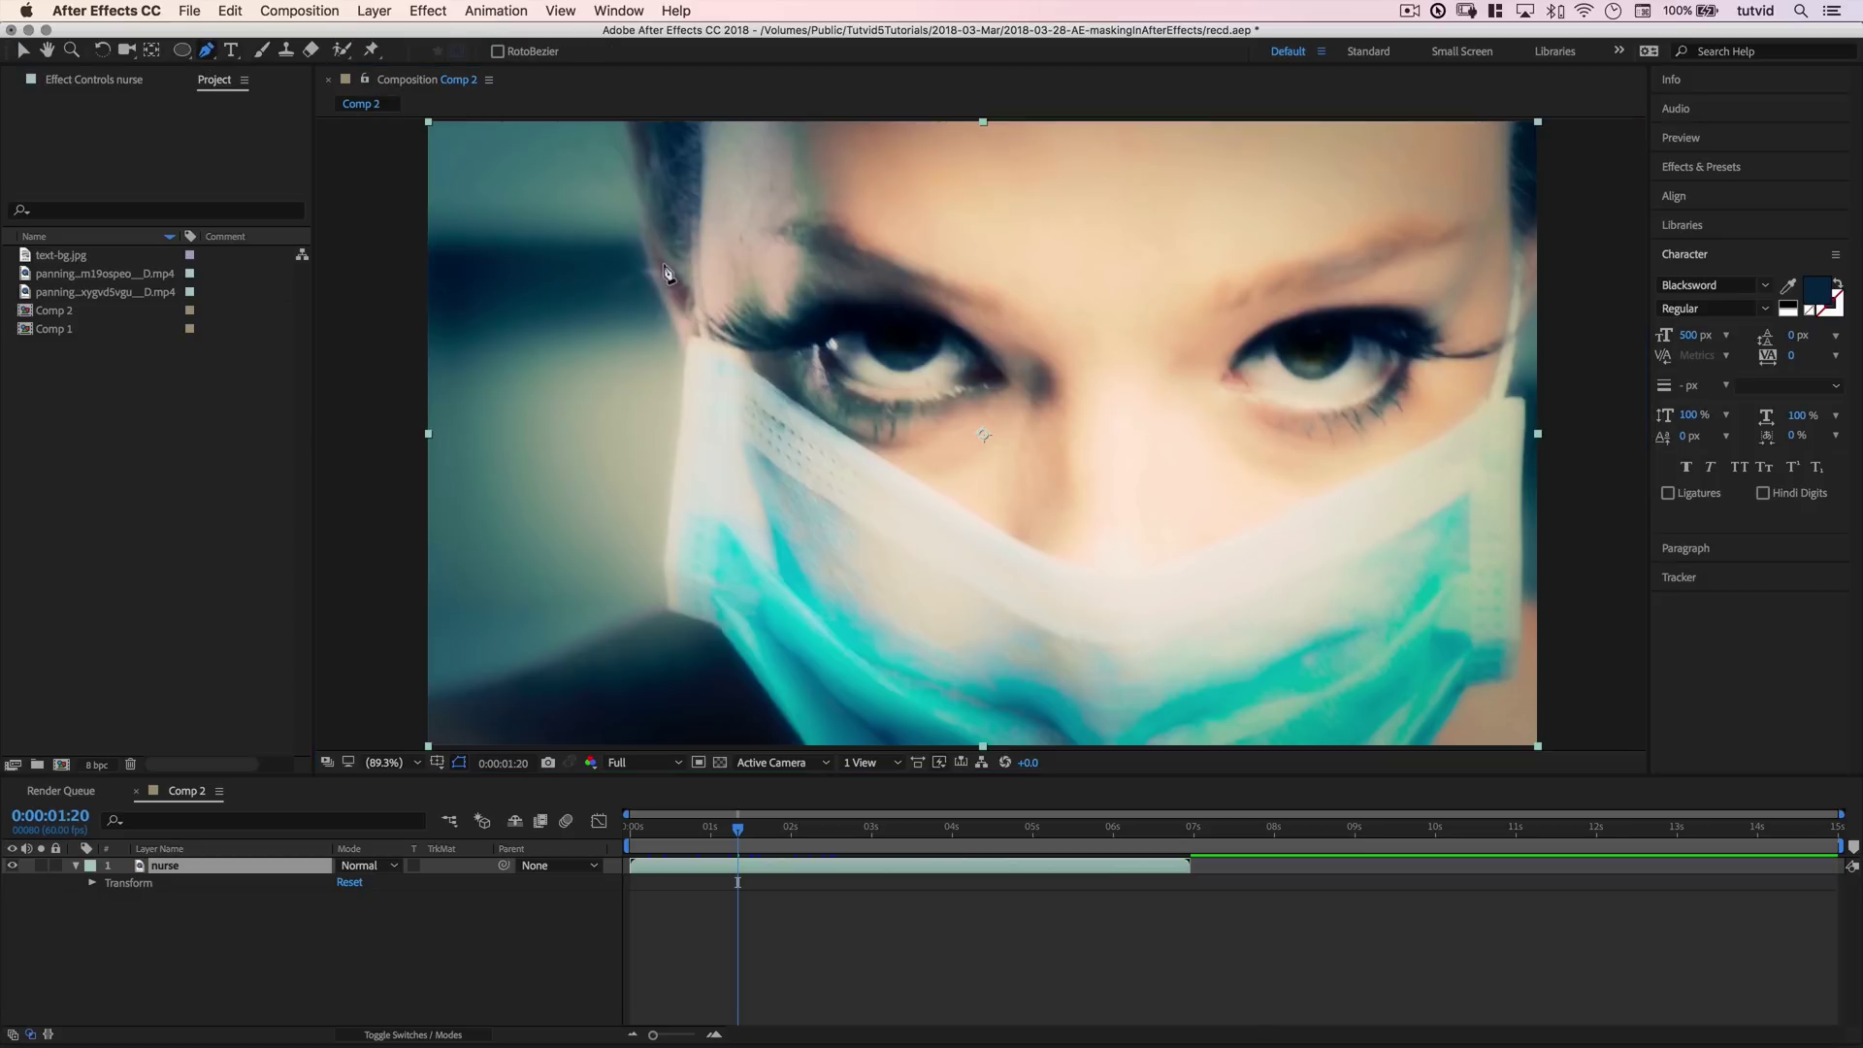
click(386, 761)
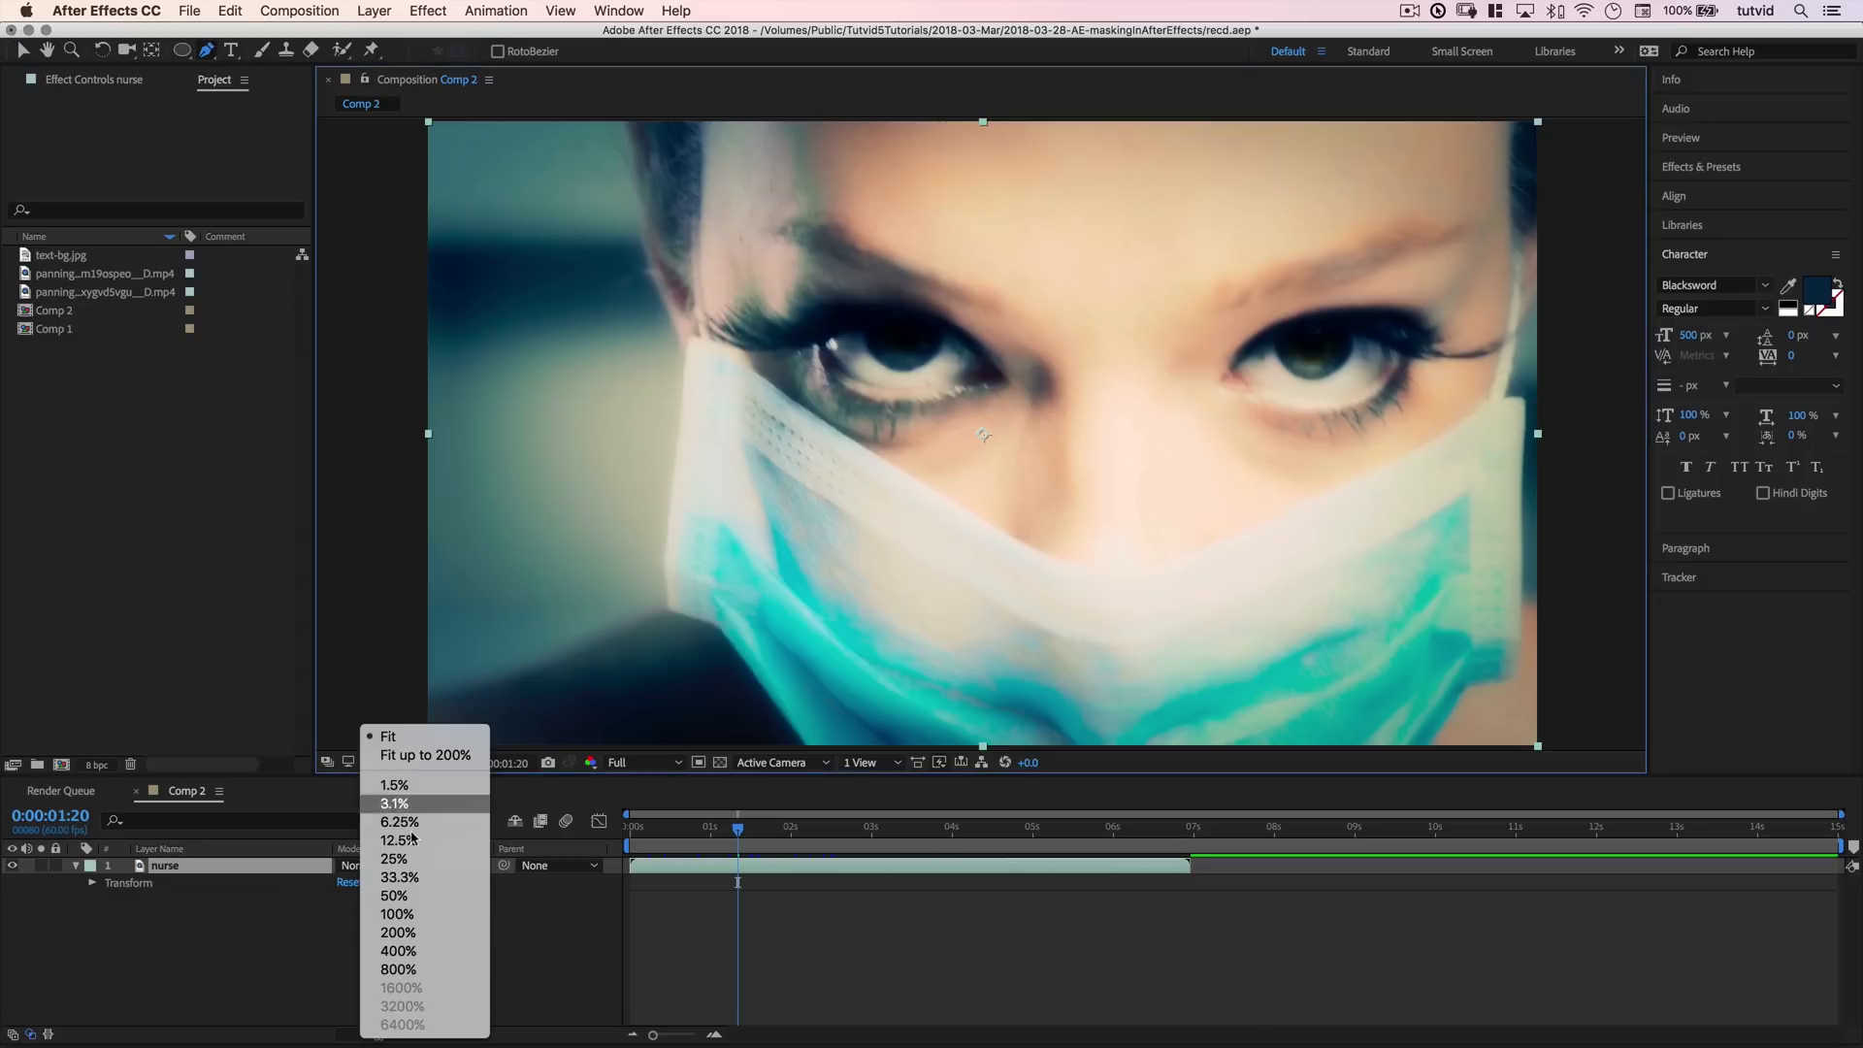
click(396, 896)
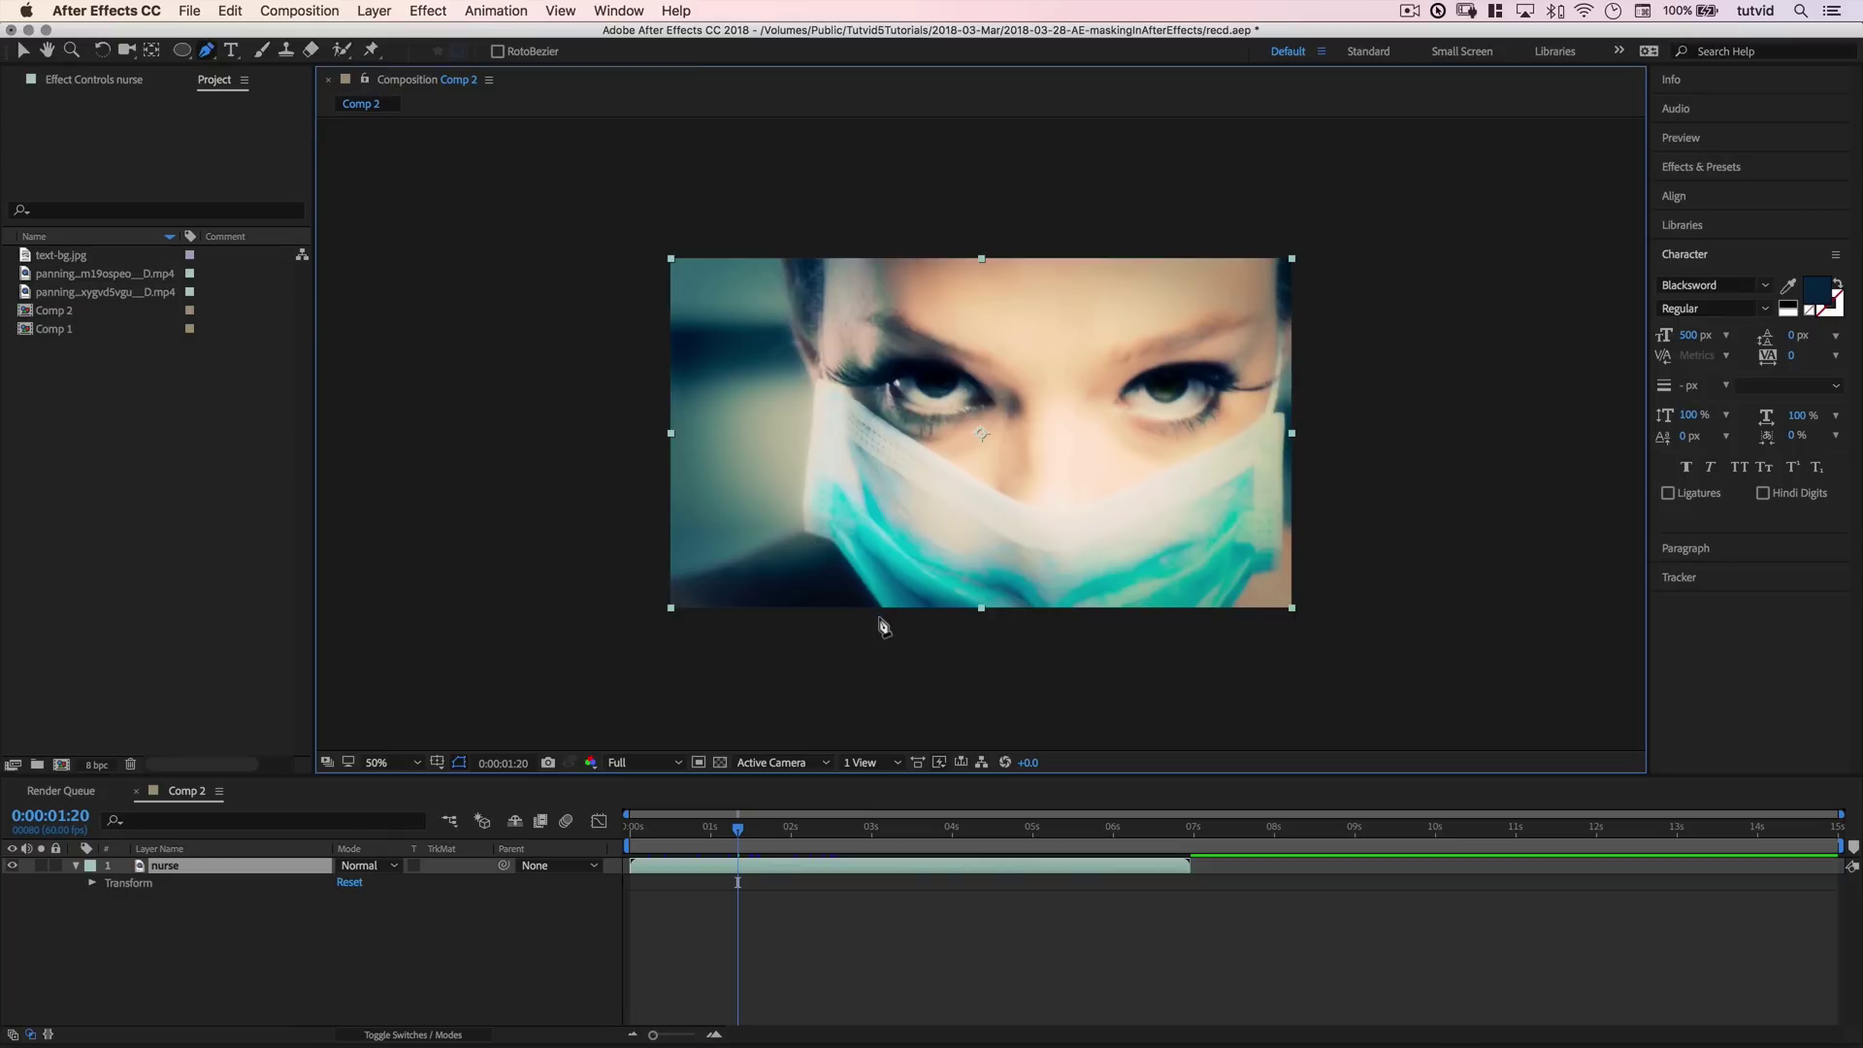
Draw a closed Pen mask around the left background, curving along her face's edge.
click(776, 243)
drag(812, 379, 825, 395)
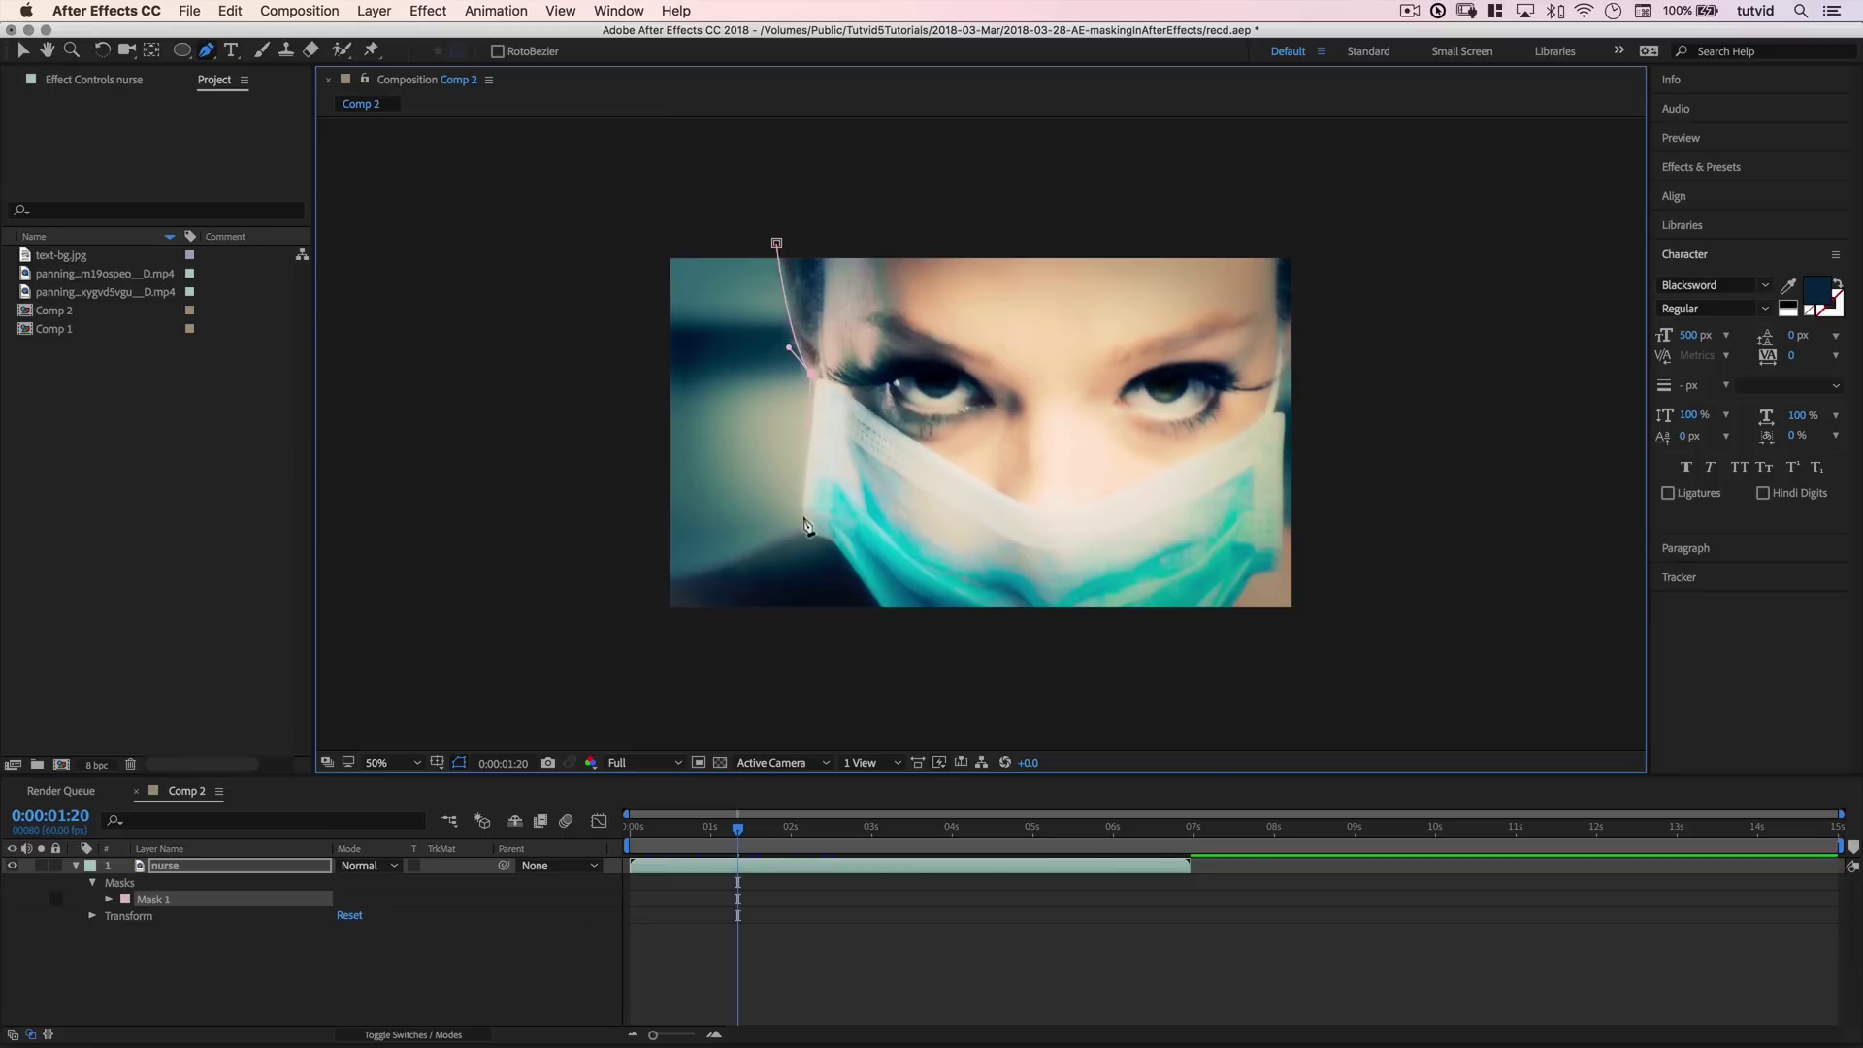
drag(805, 528, 806, 548)
drag(884, 609, 894, 629)
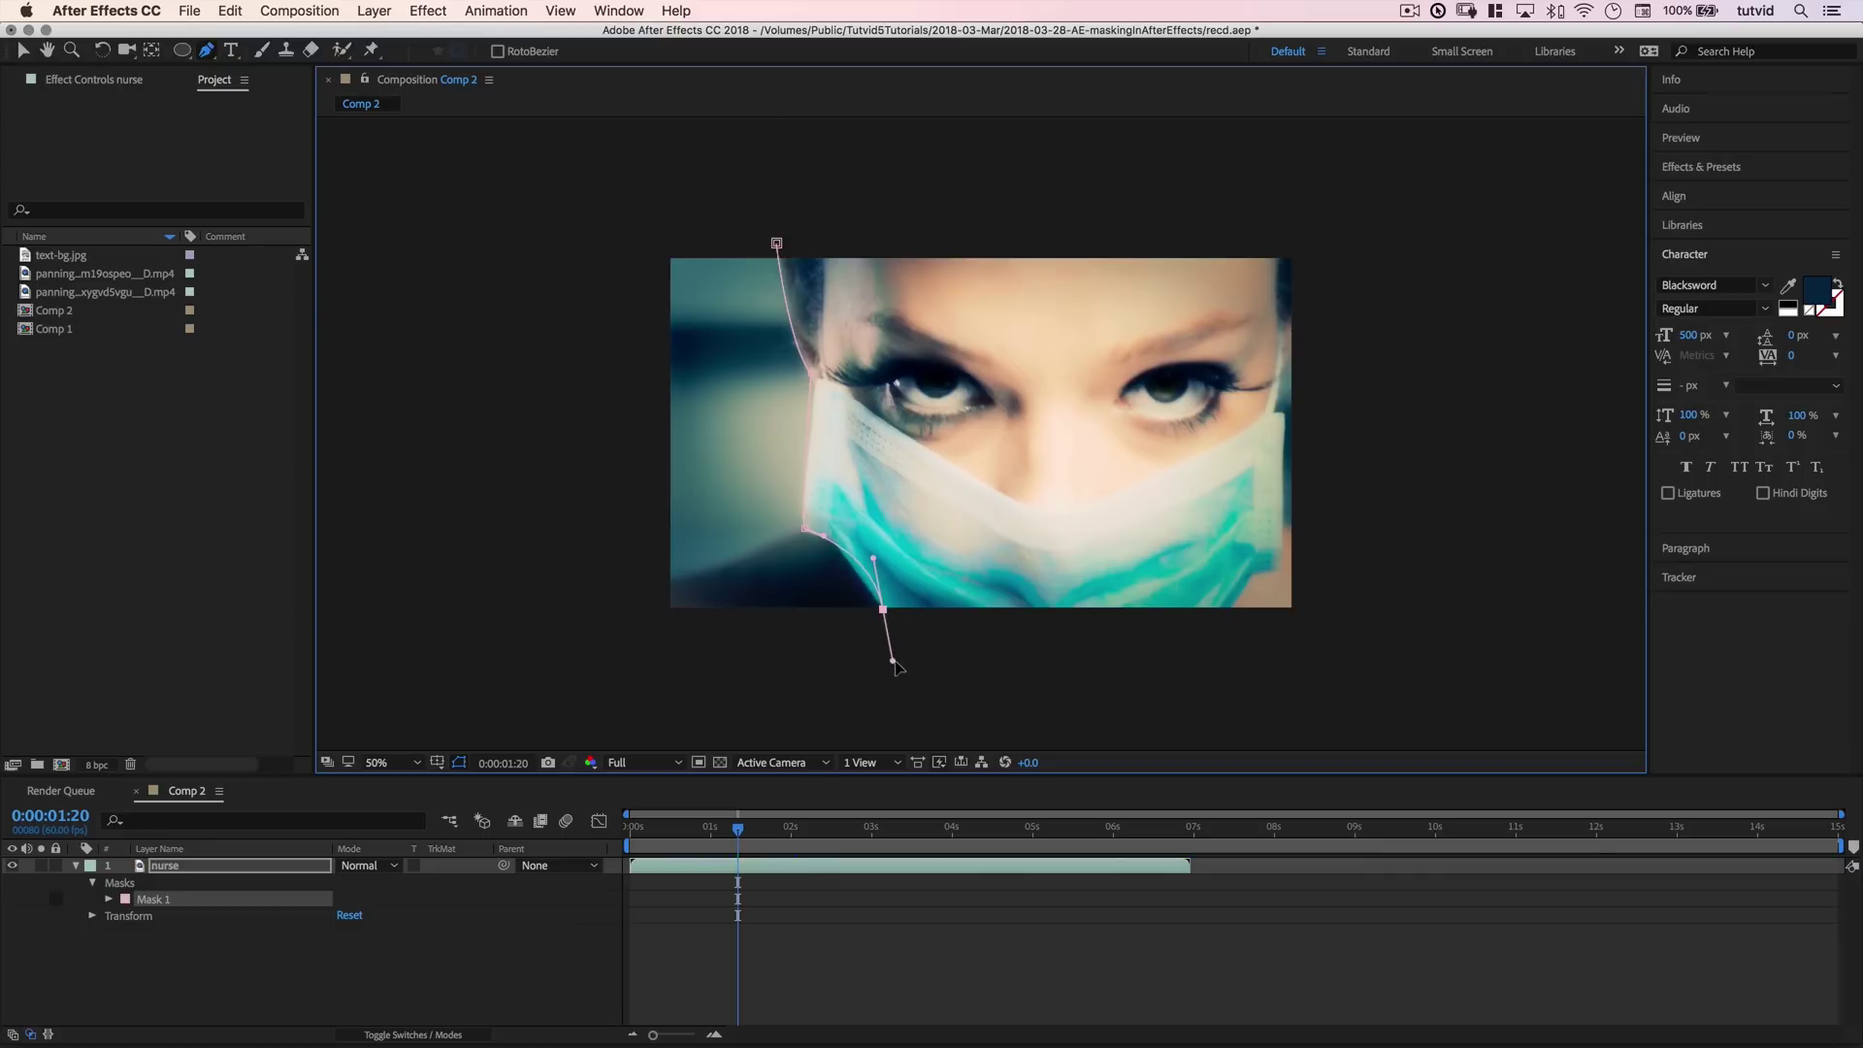
click(826, 650)
click(613, 646)
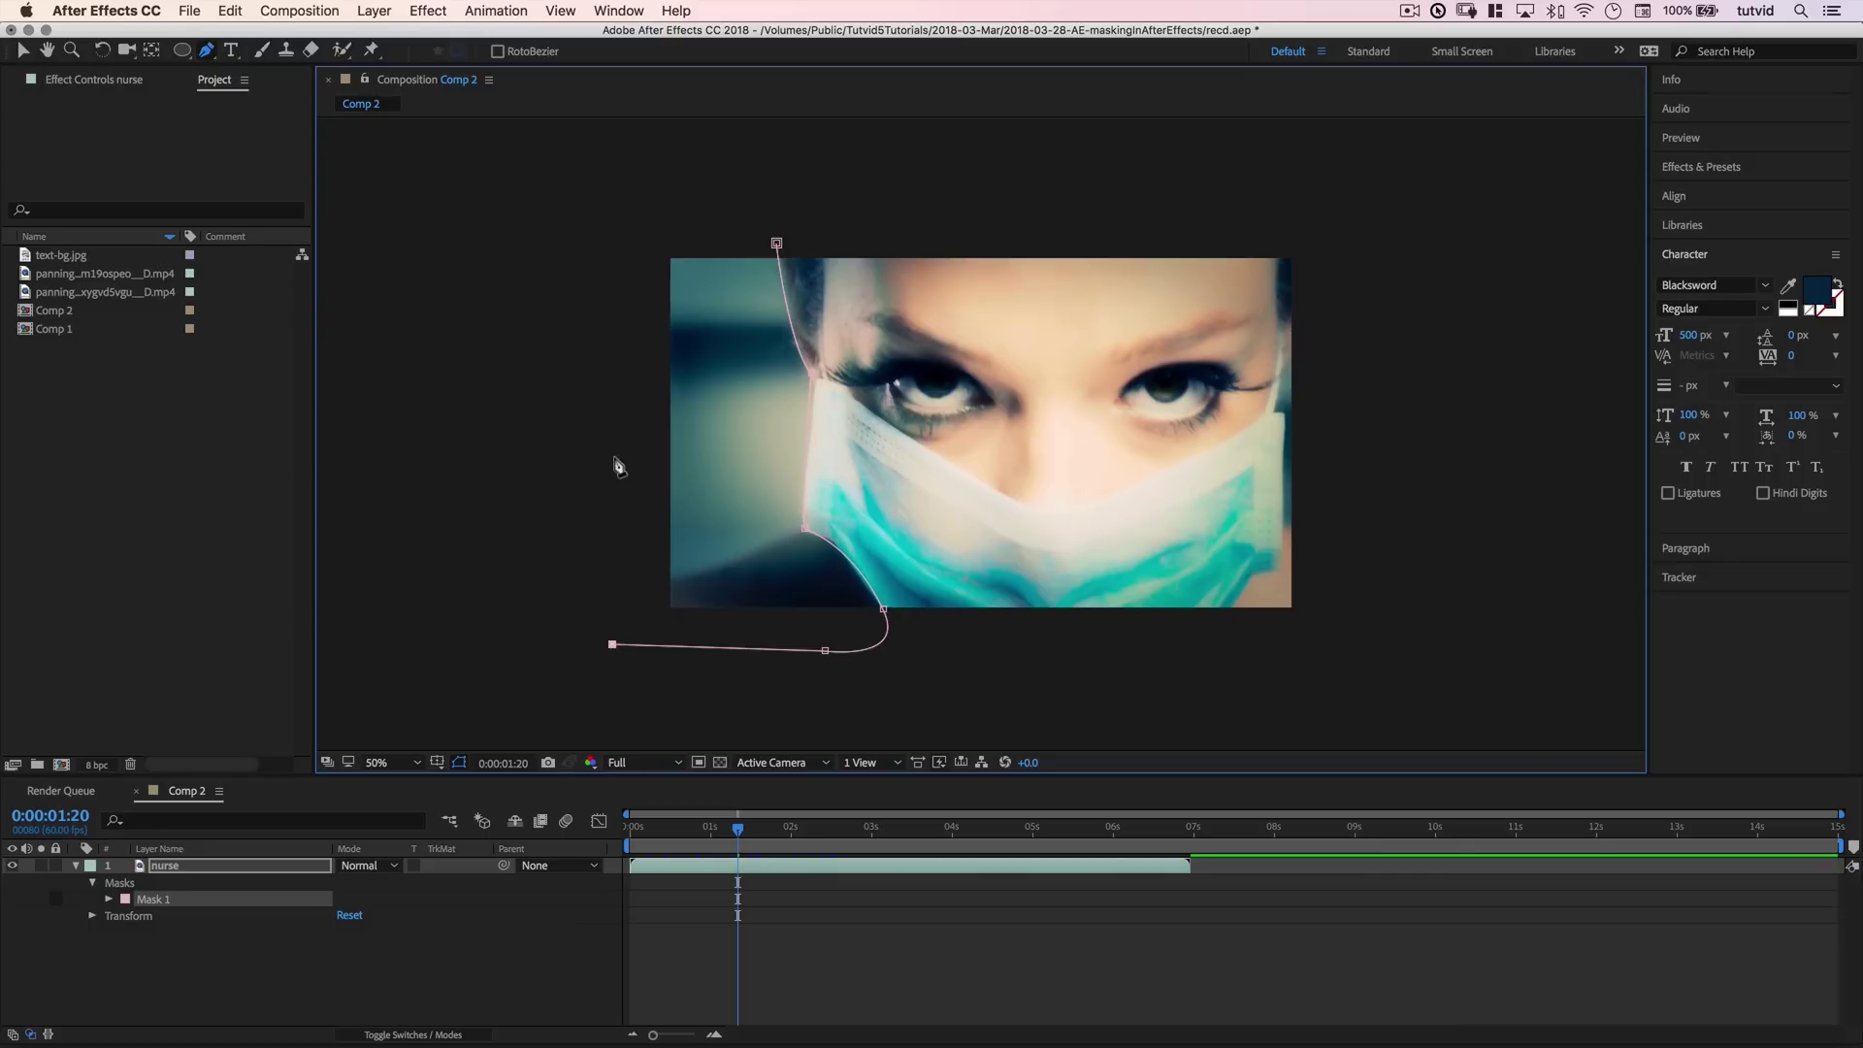
click(613, 439)
click(623, 245)
click(733, 230)
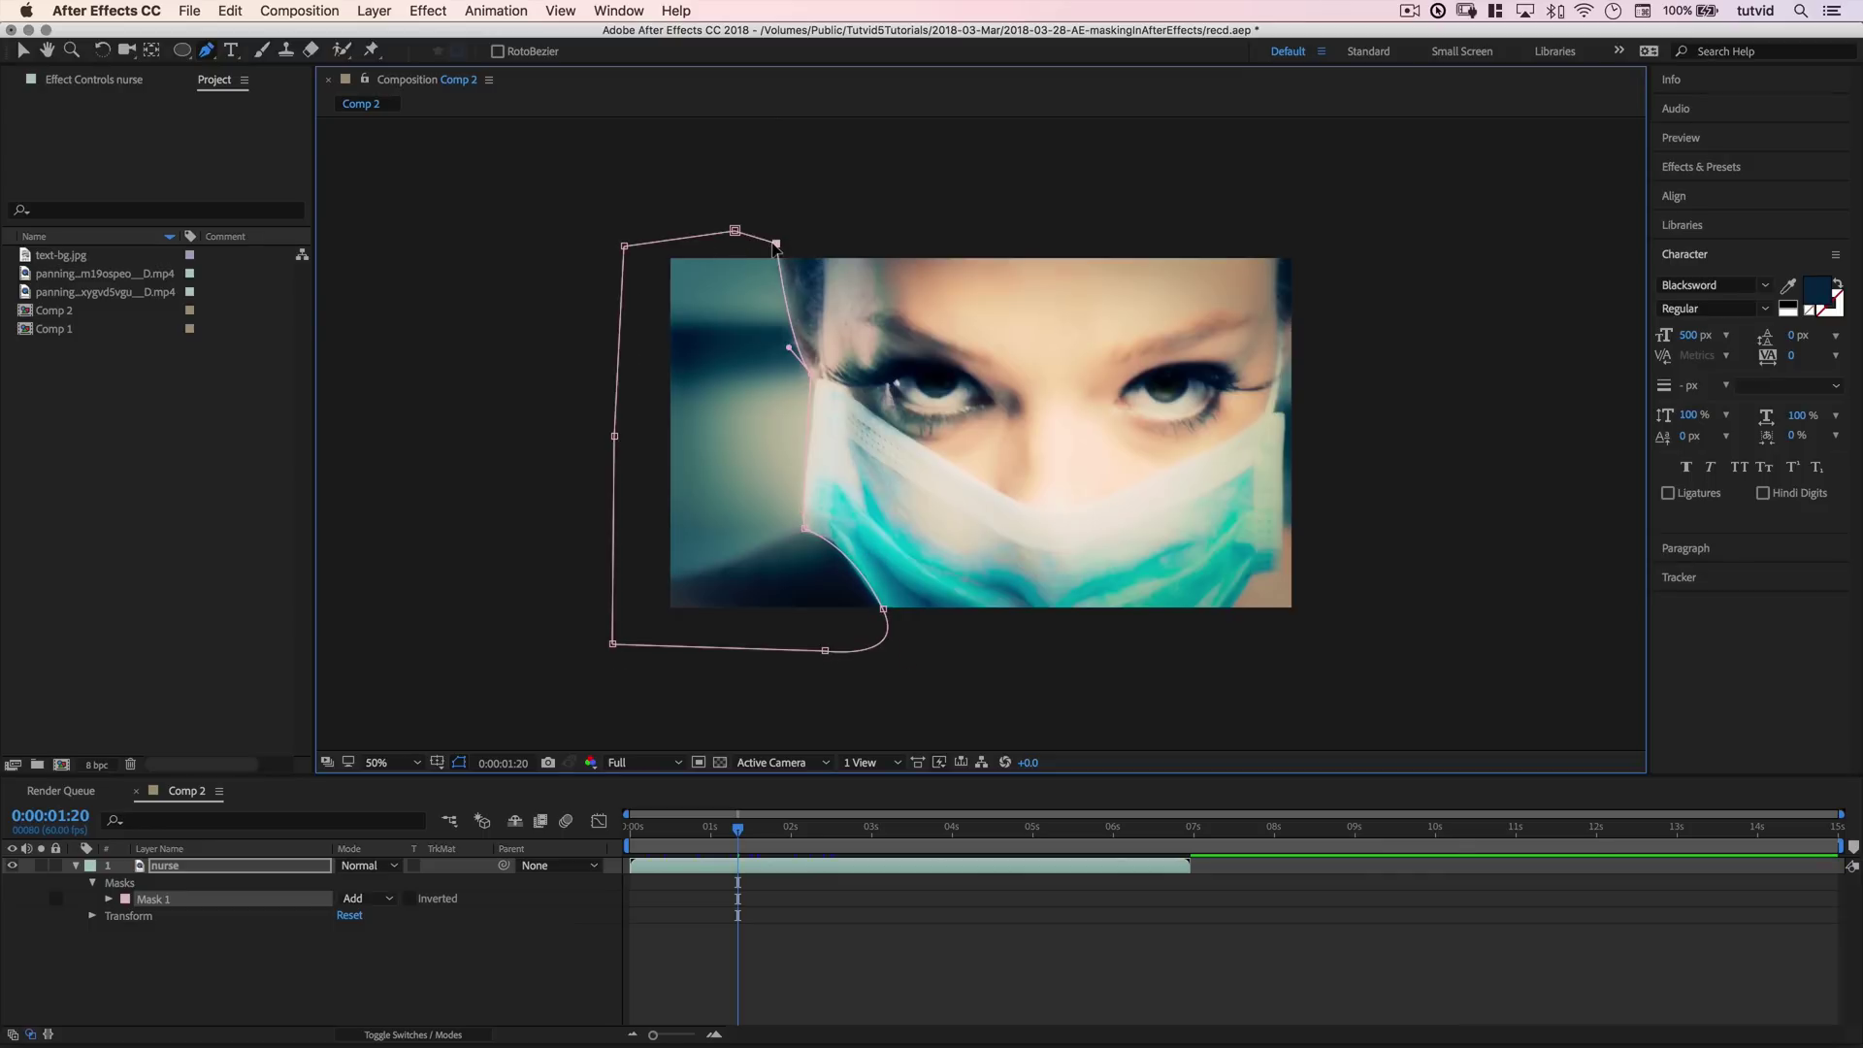
key(v)
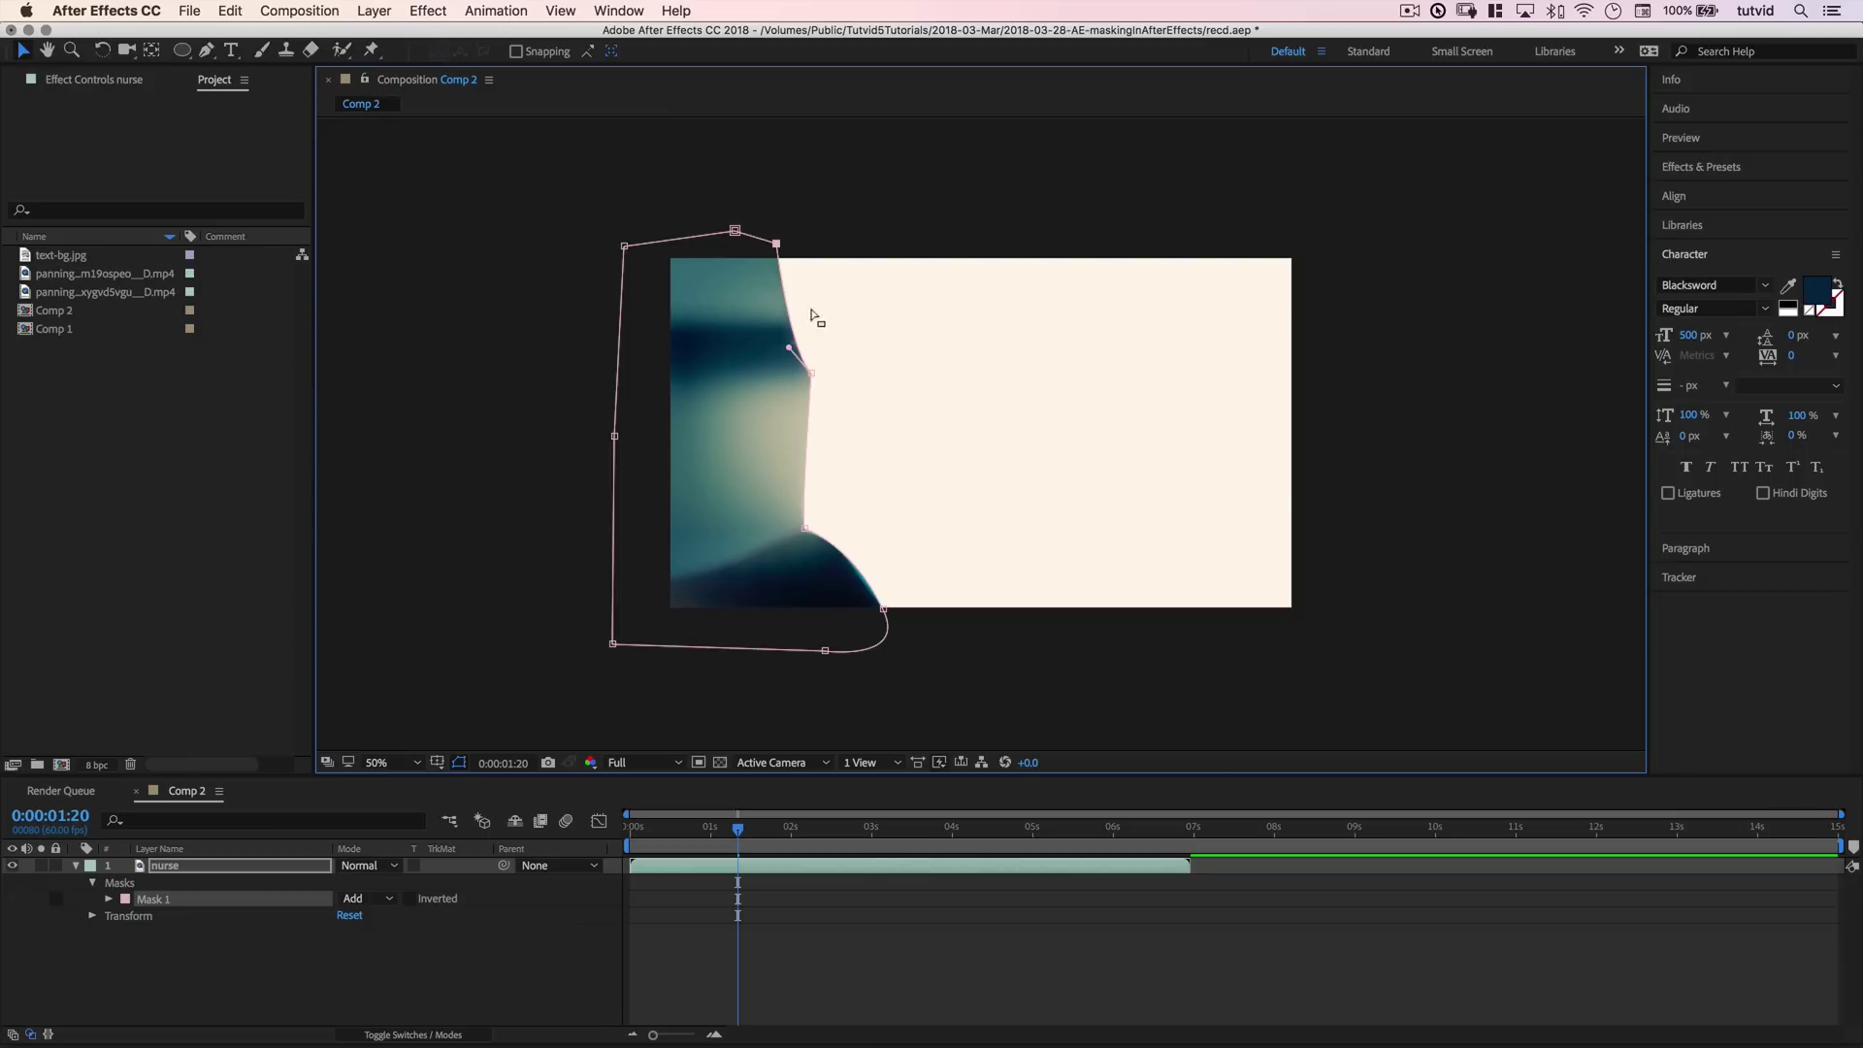
Set the hand-drawn Mask 1 to Subtract, deselect the layer, and reveal the mask's properties.
click(388, 898)
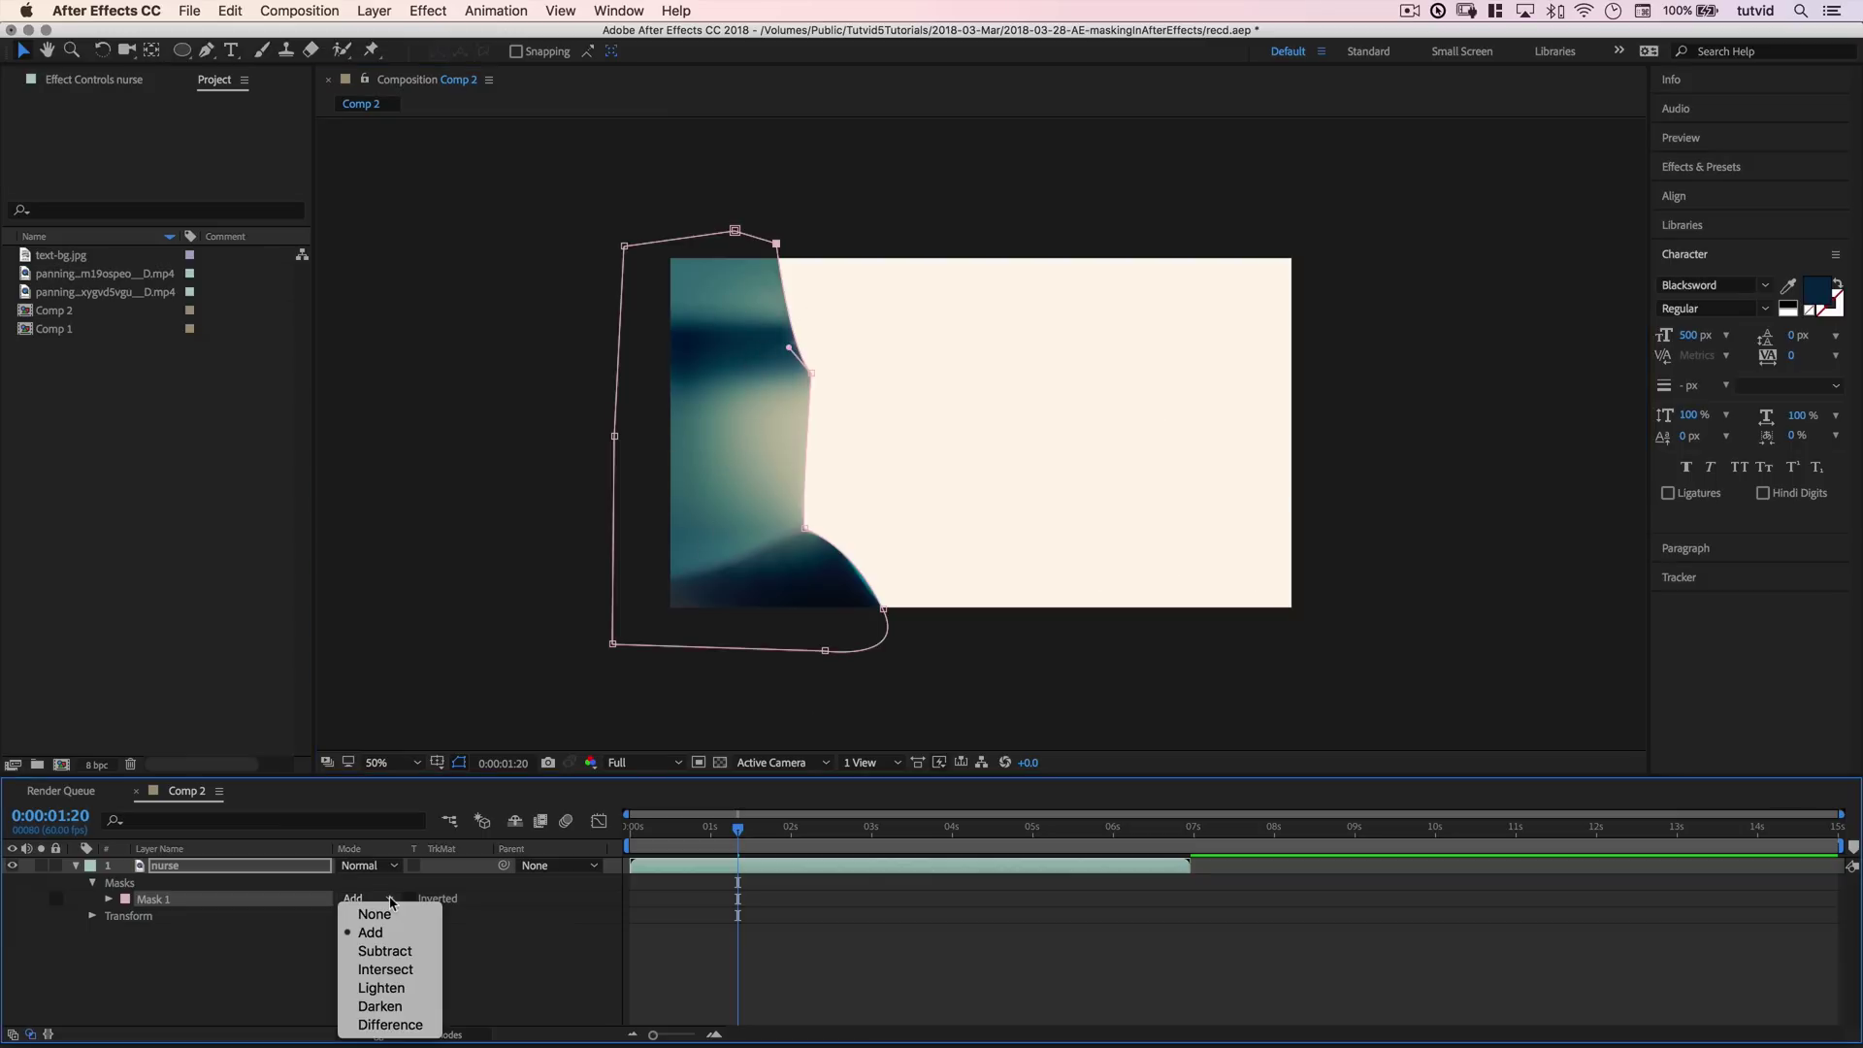
click(384, 950)
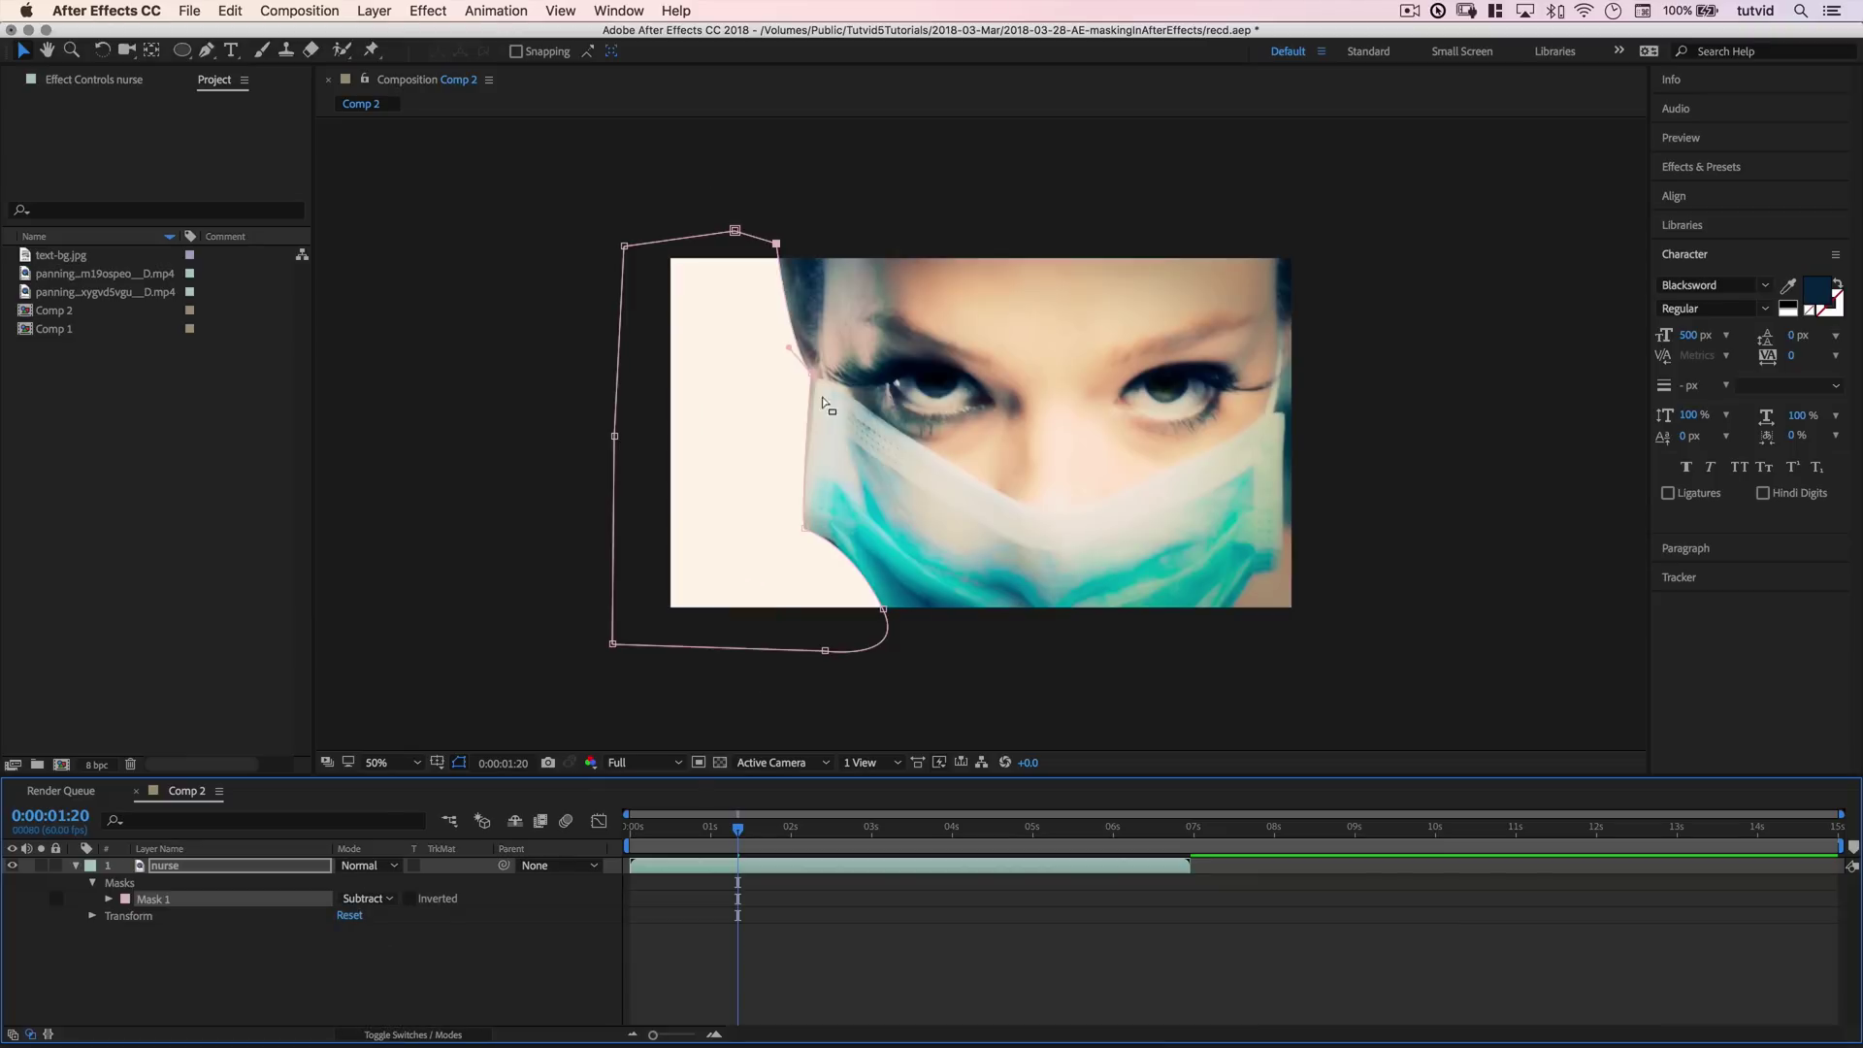
click(498, 429)
click(484, 508)
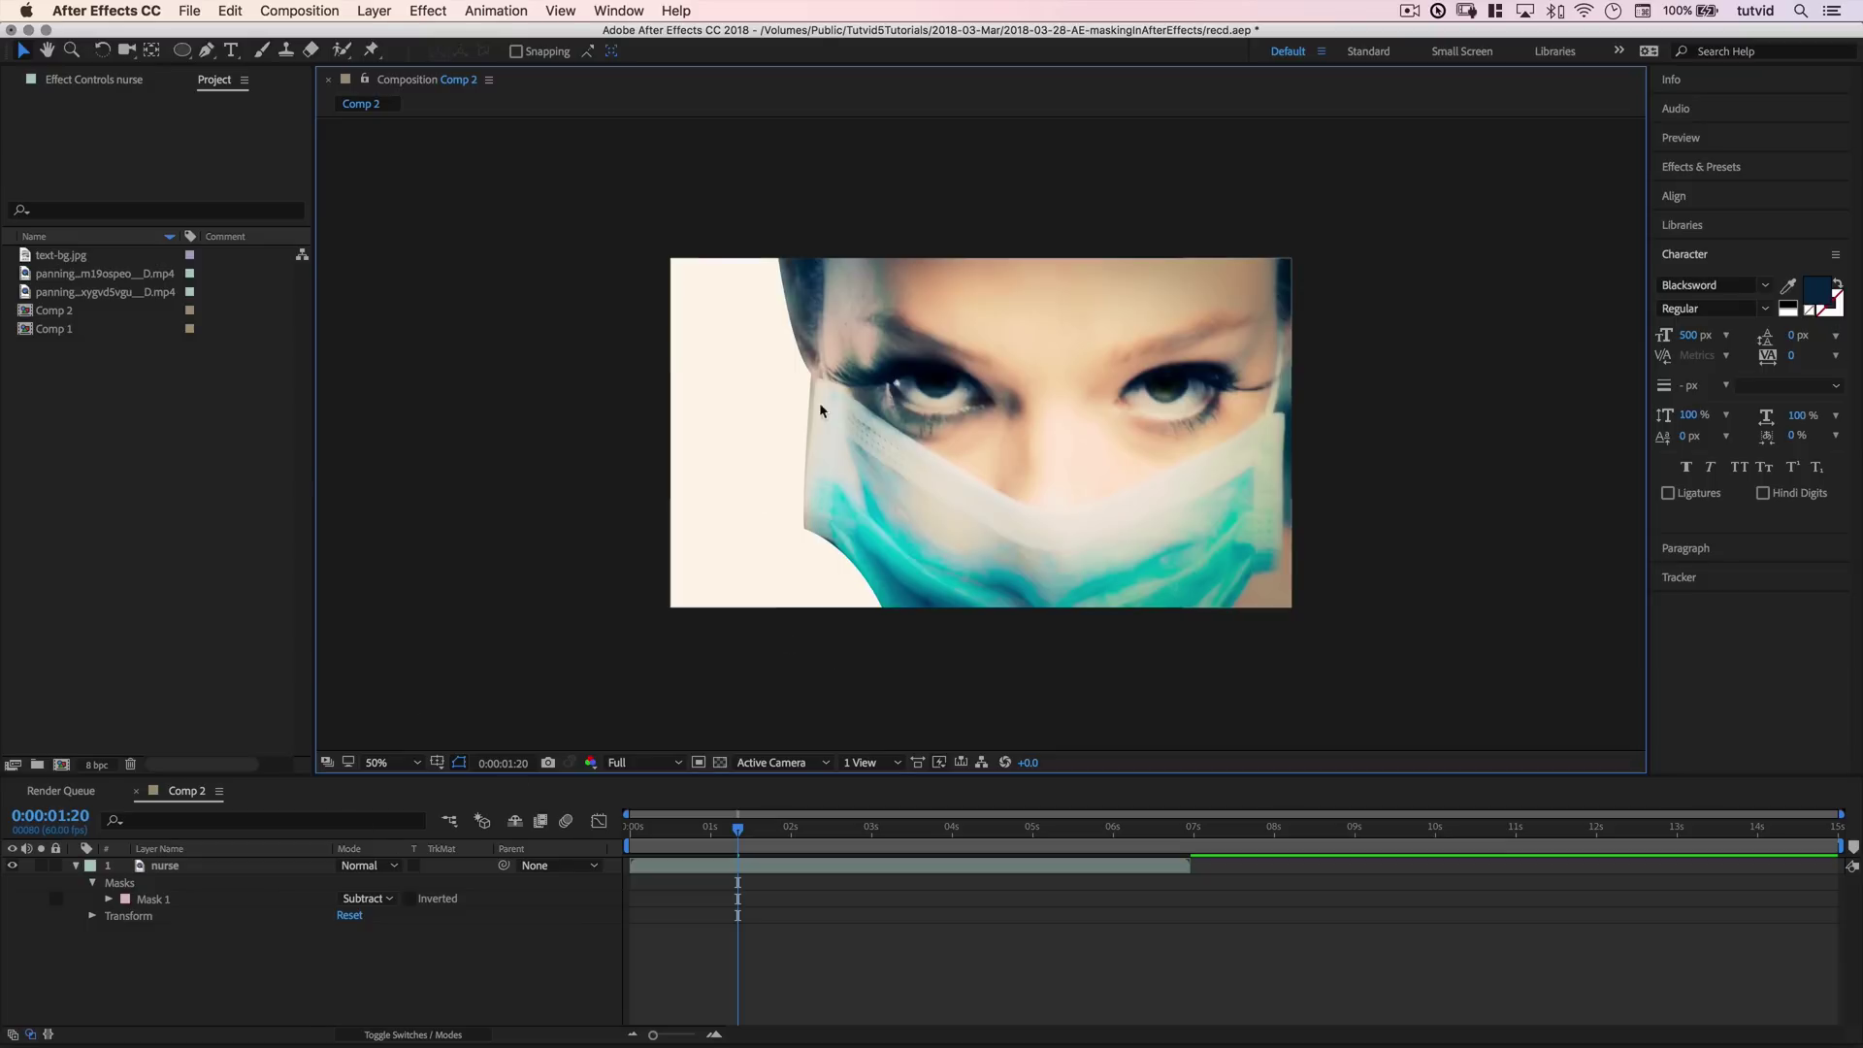
click(107, 899)
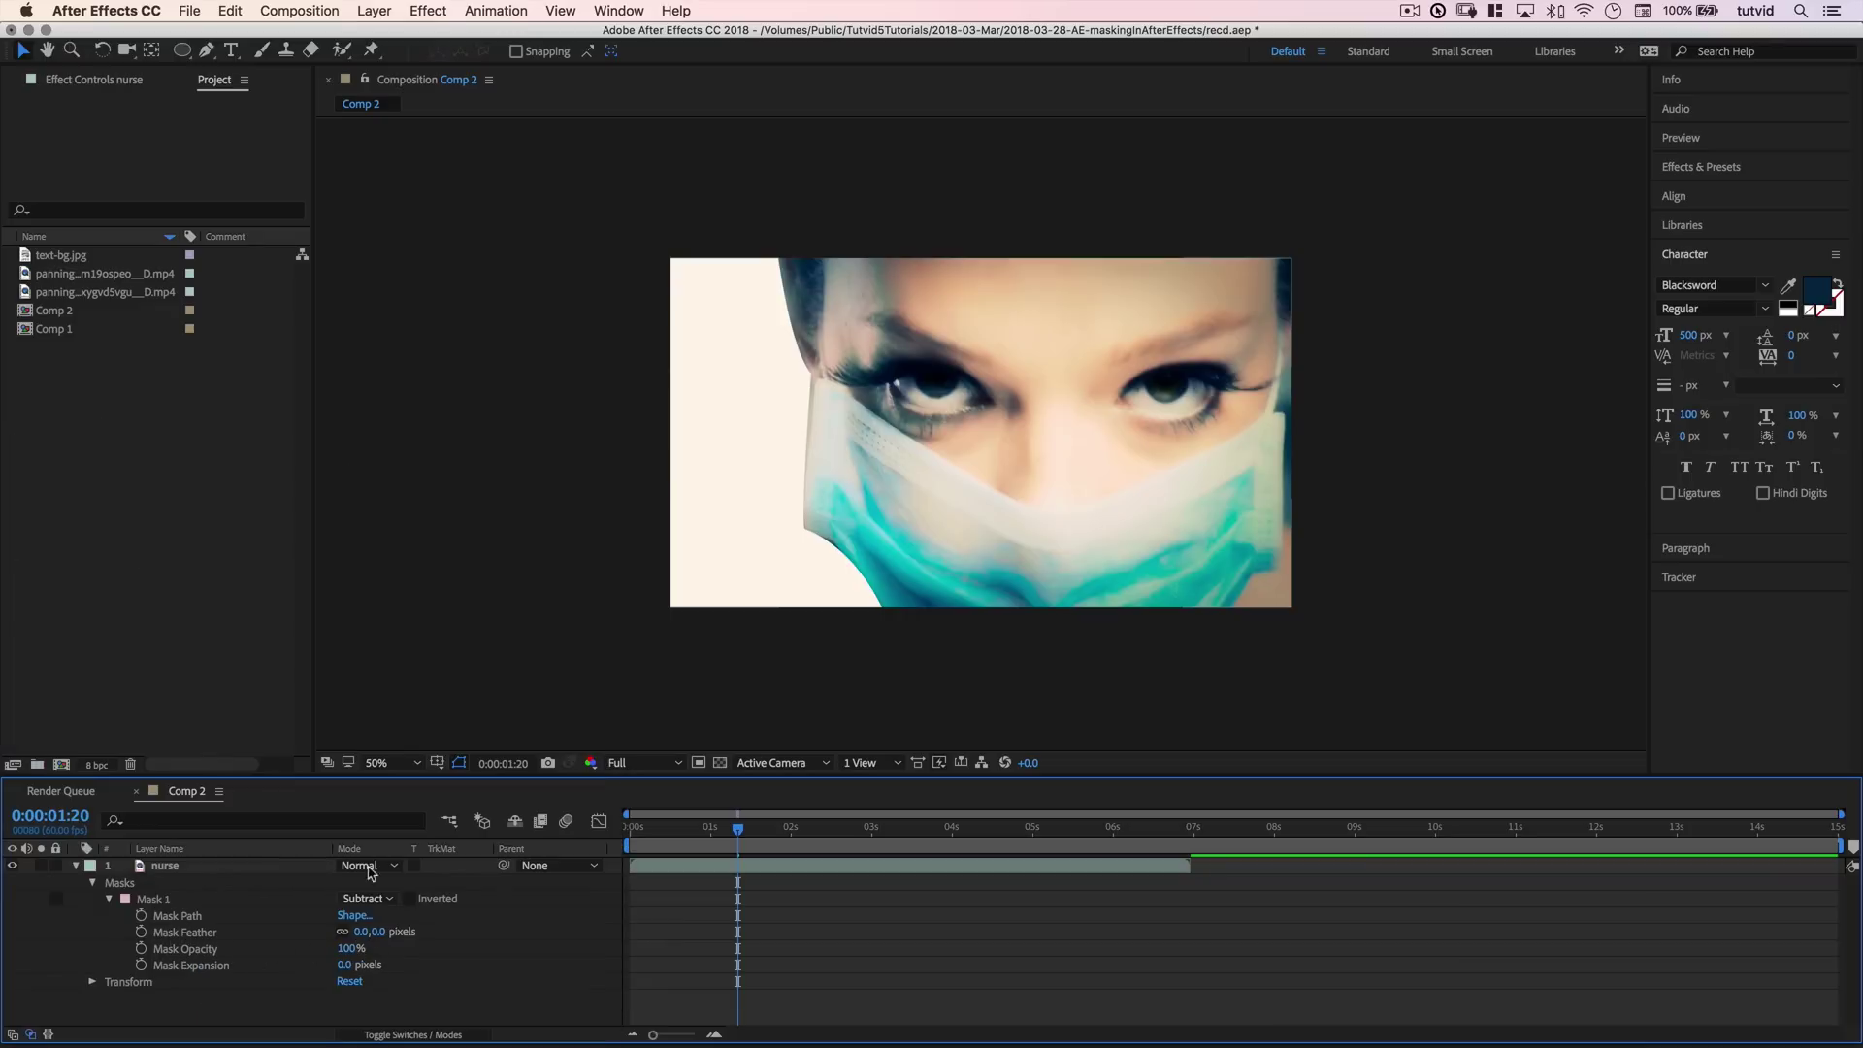
click(416, 762)
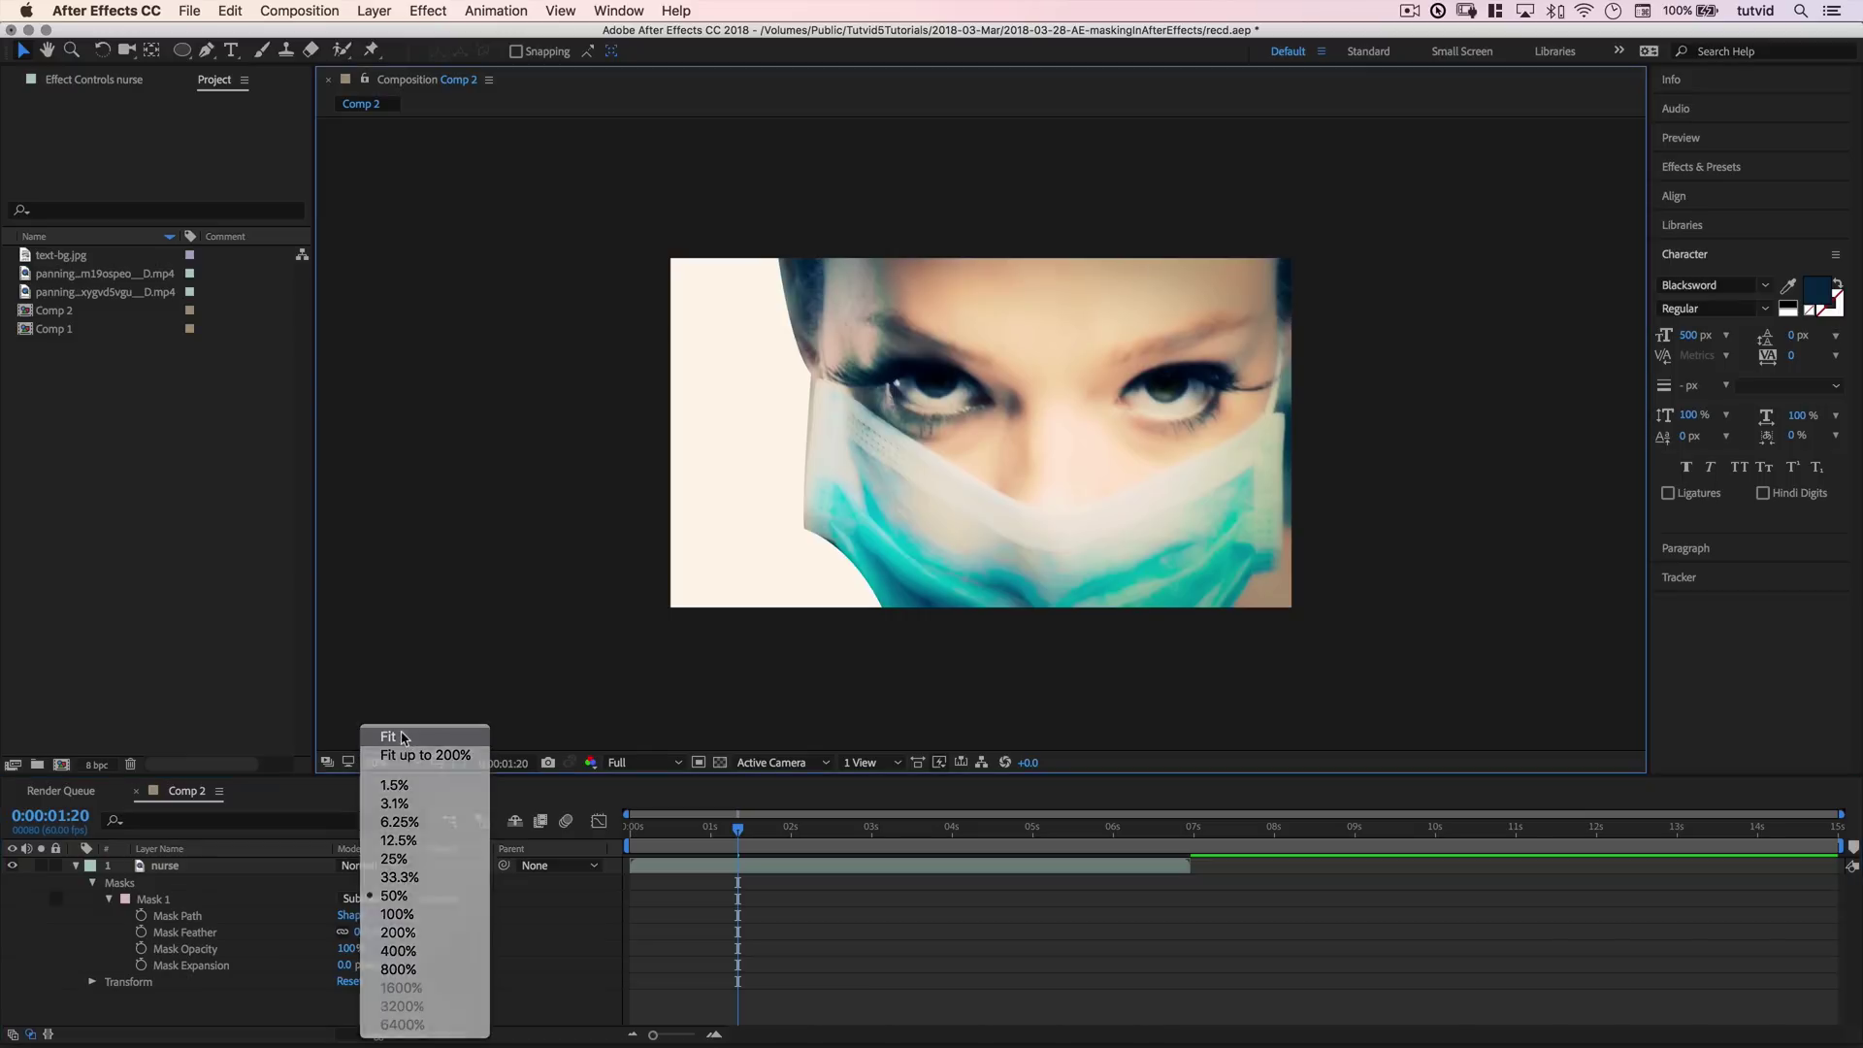
Fit the view, then test Mask 1's opacity and mode, ending at 100% Subtract.
click(393, 749)
mouse_move(349, 949)
mouse_down()
mouse_move(288, 949)
mouse_move(385, 949)
mouse_up()
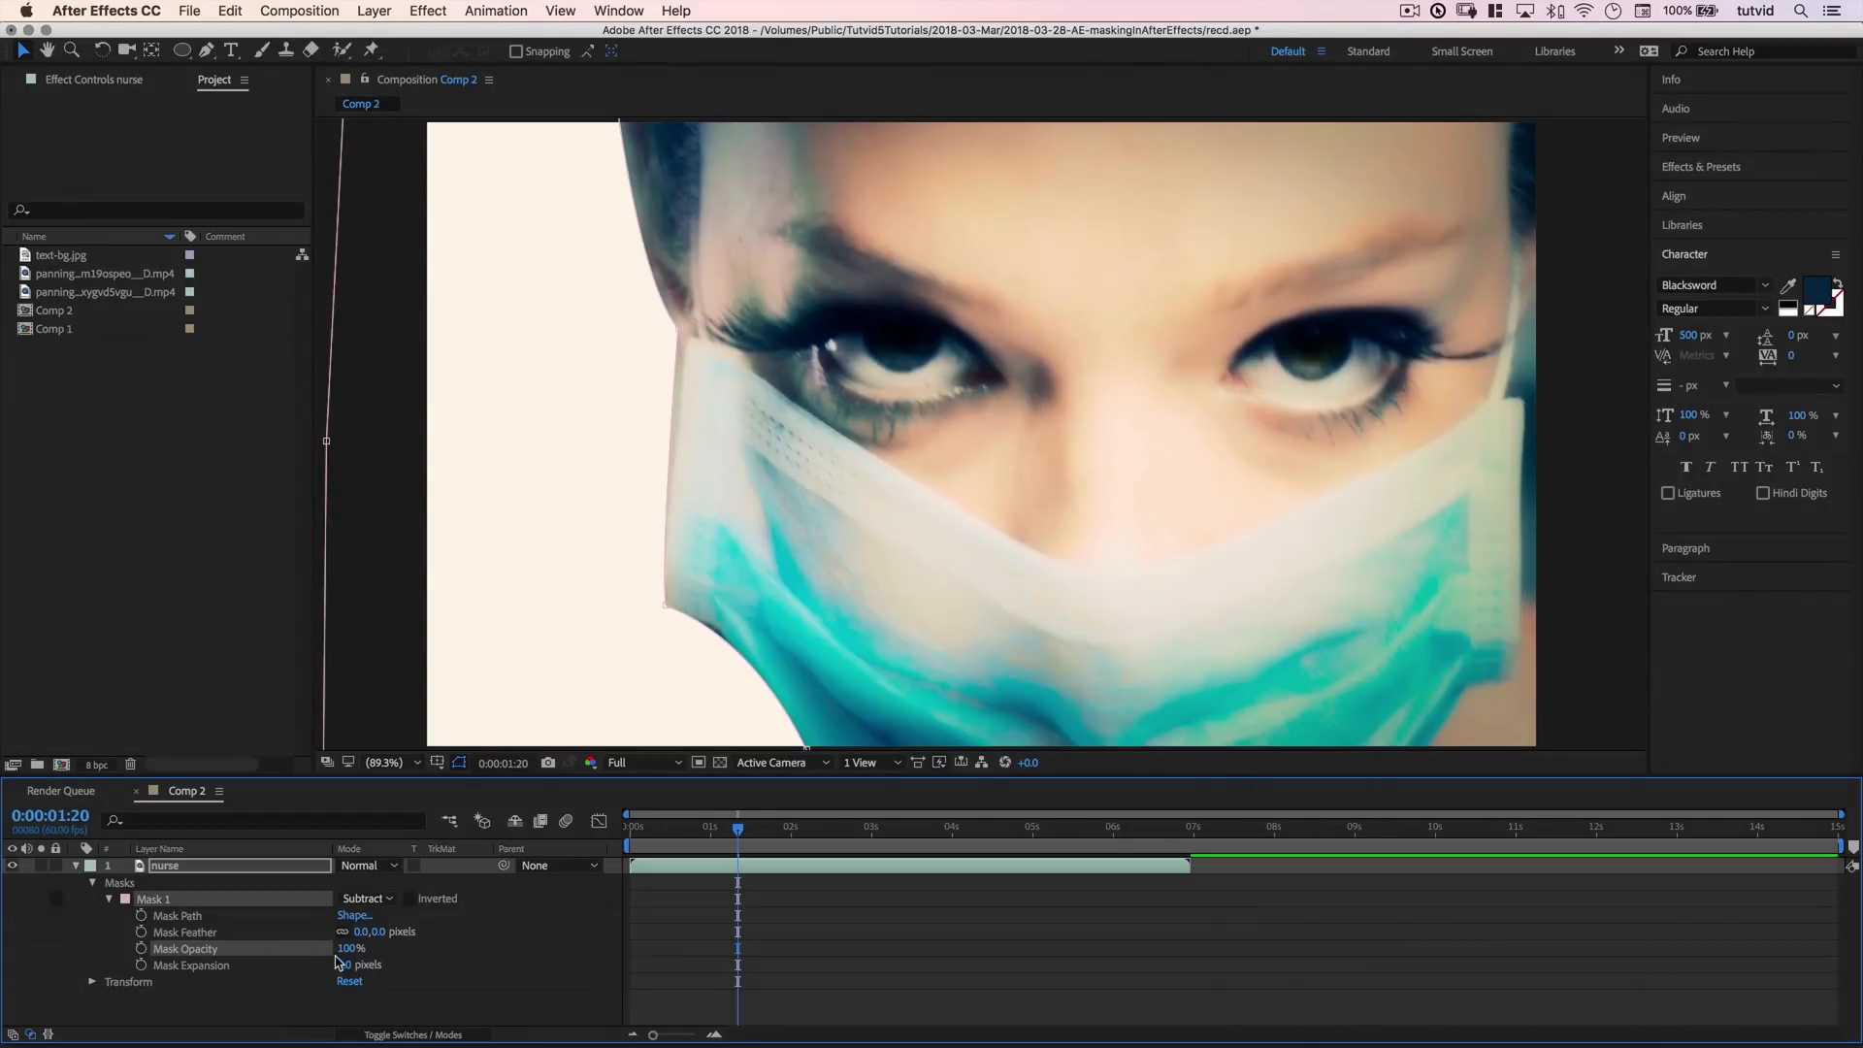
drag(357, 949, 379, 950)
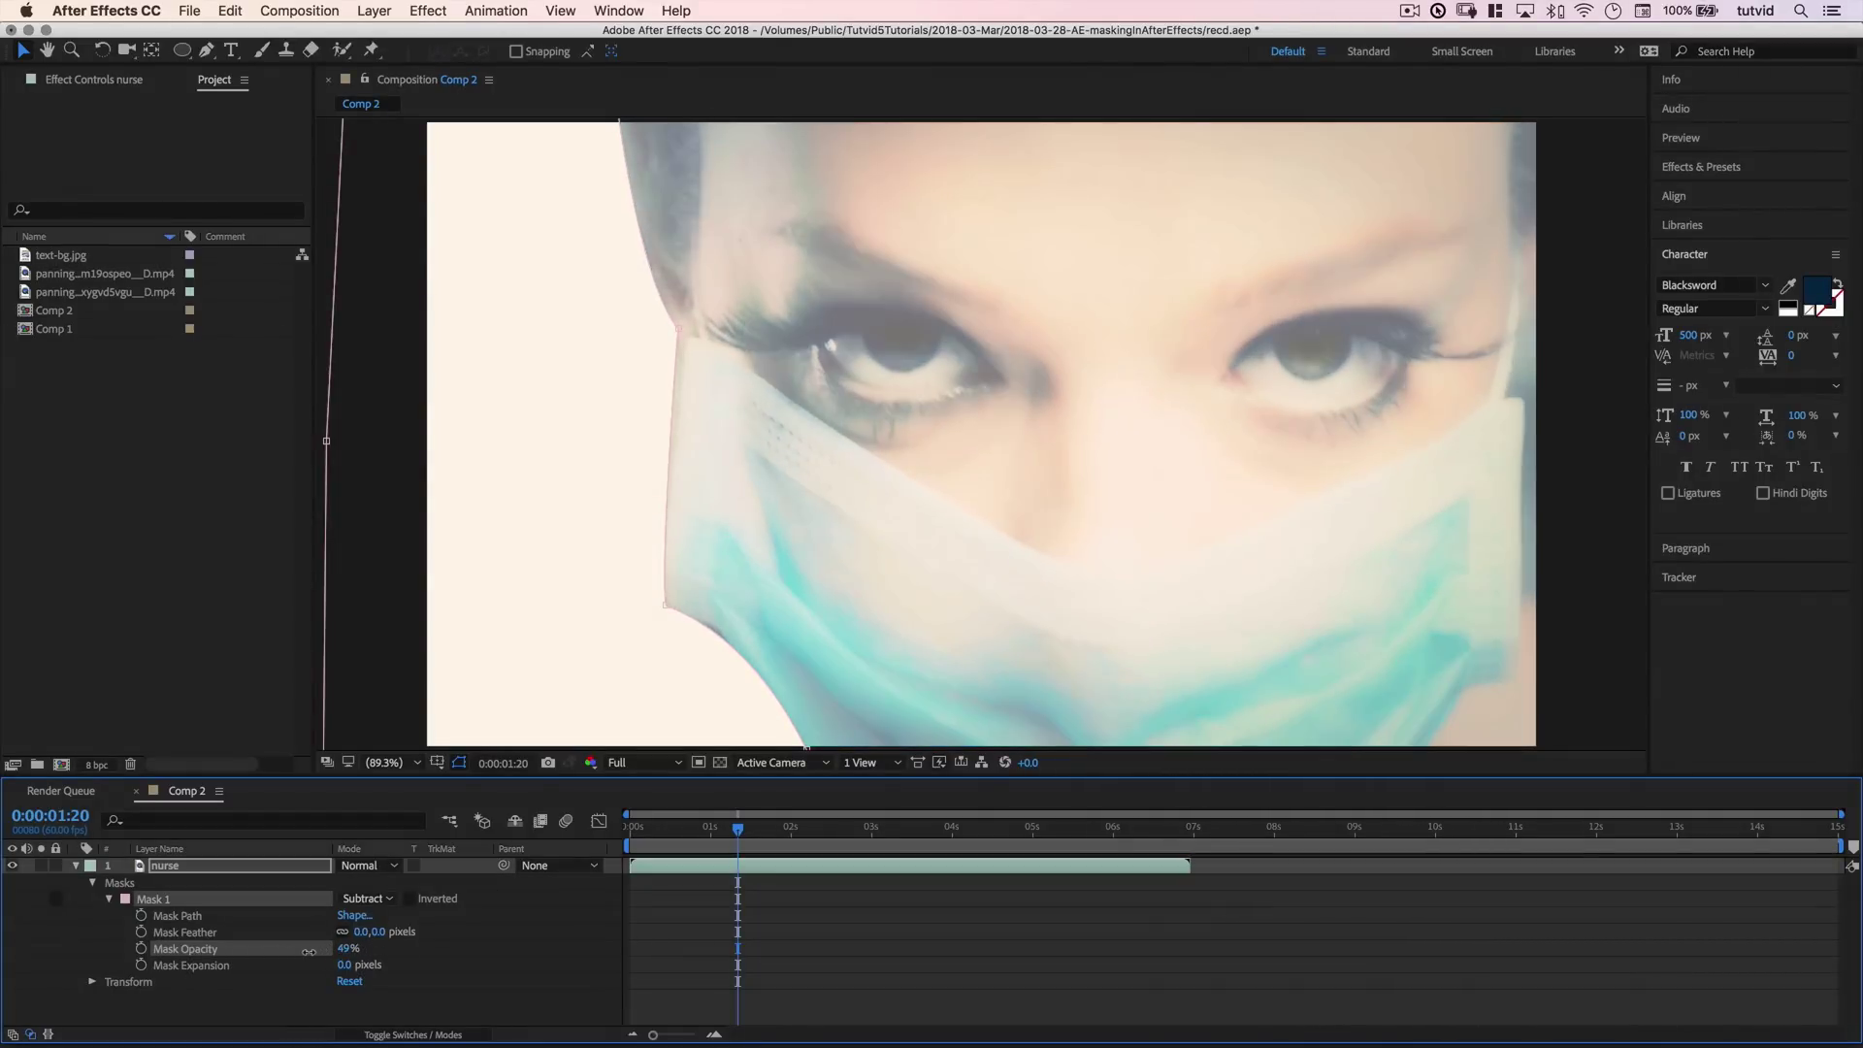
key(super+z)
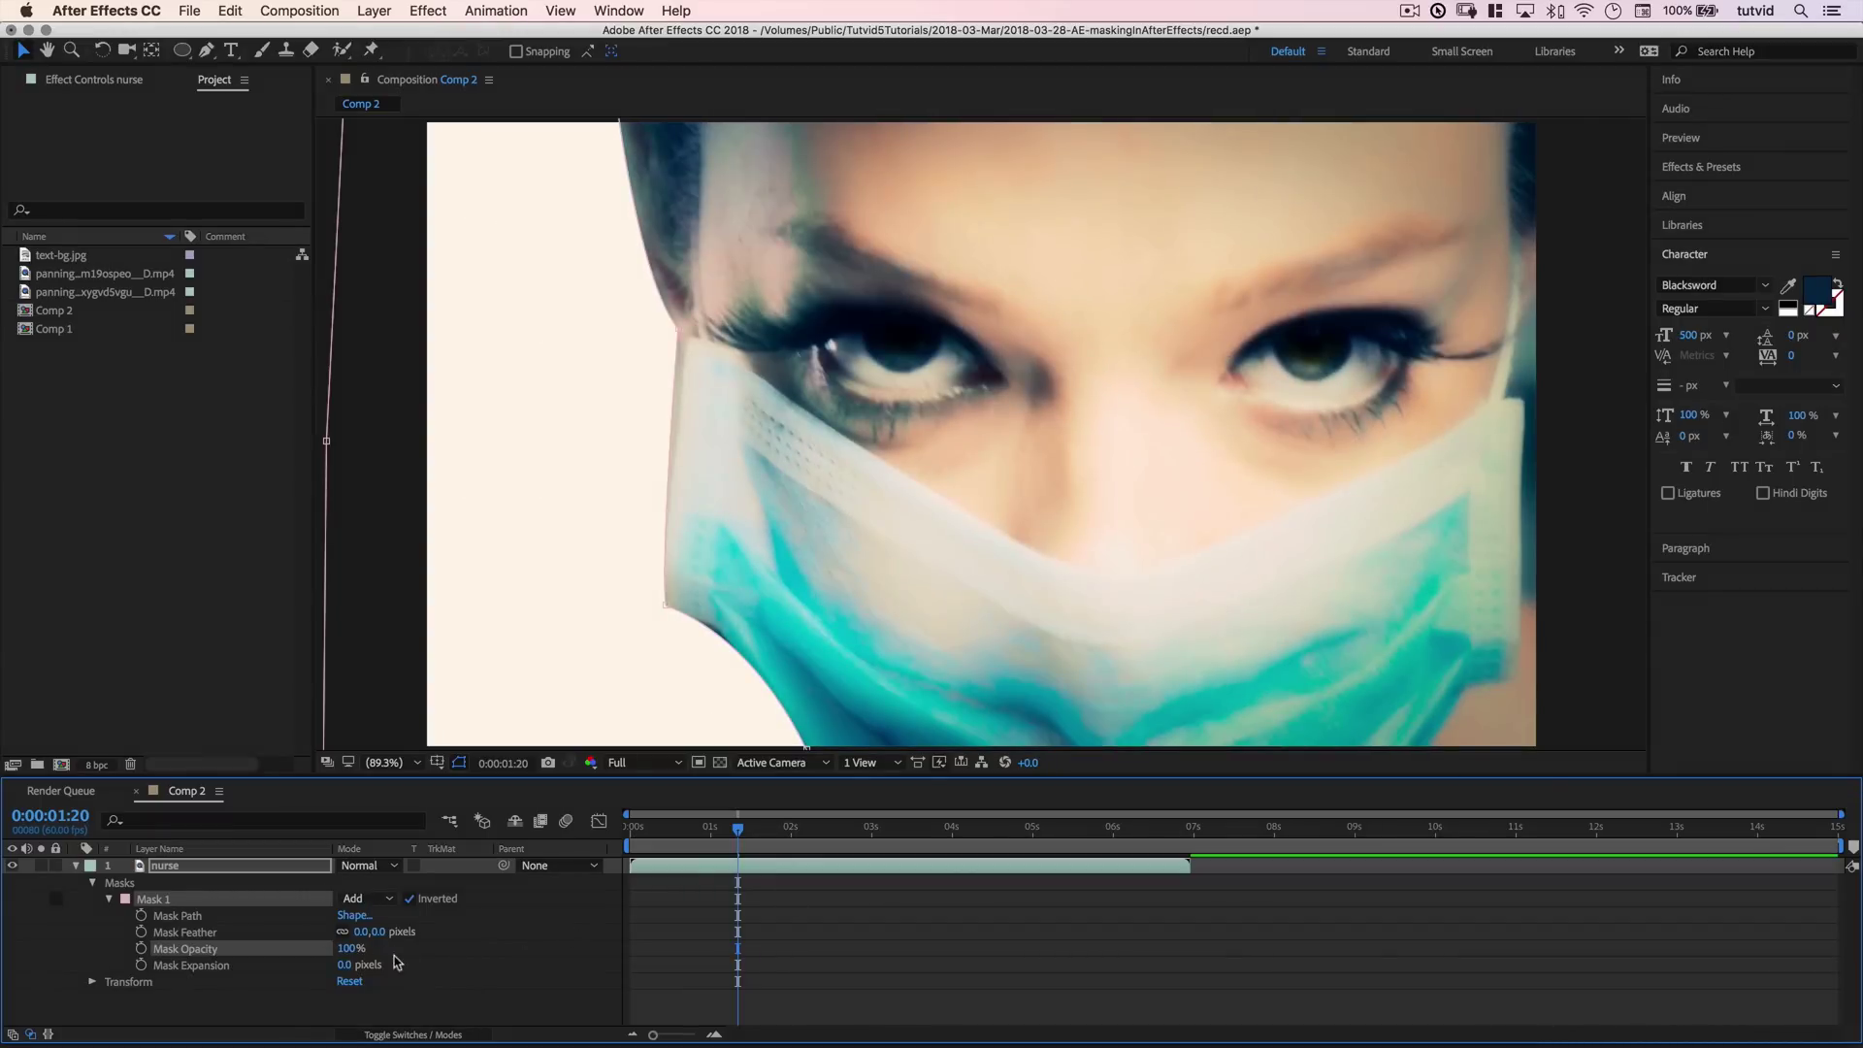
key(super+shift+z)
Set Mask Expansion to 42 px and Mask Feather to 78 px, viewing at 50%.
mouse_move(350, 965)
mouse_down()
mouse_move(391, 965)
mouse_move(351, 985)
mouse_up()
drag(354, 931, 398, 933)
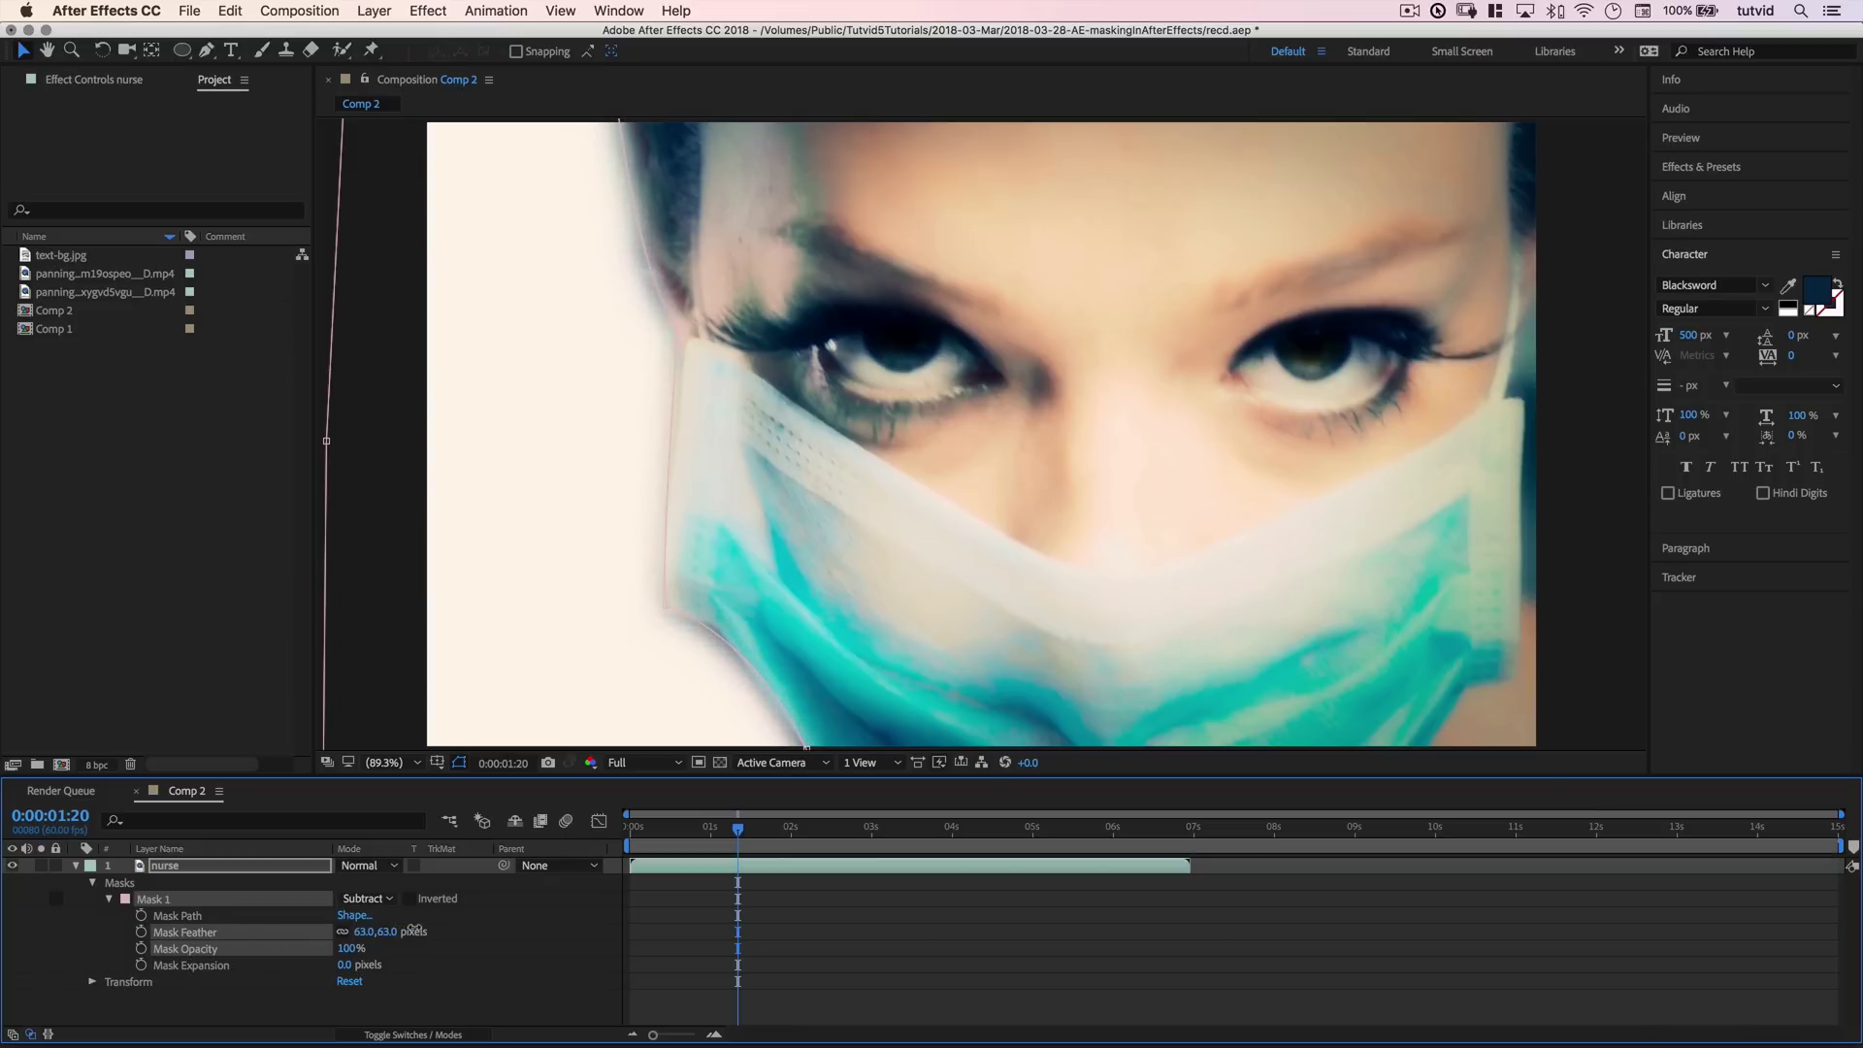
drag(424, 928, 432, 930)
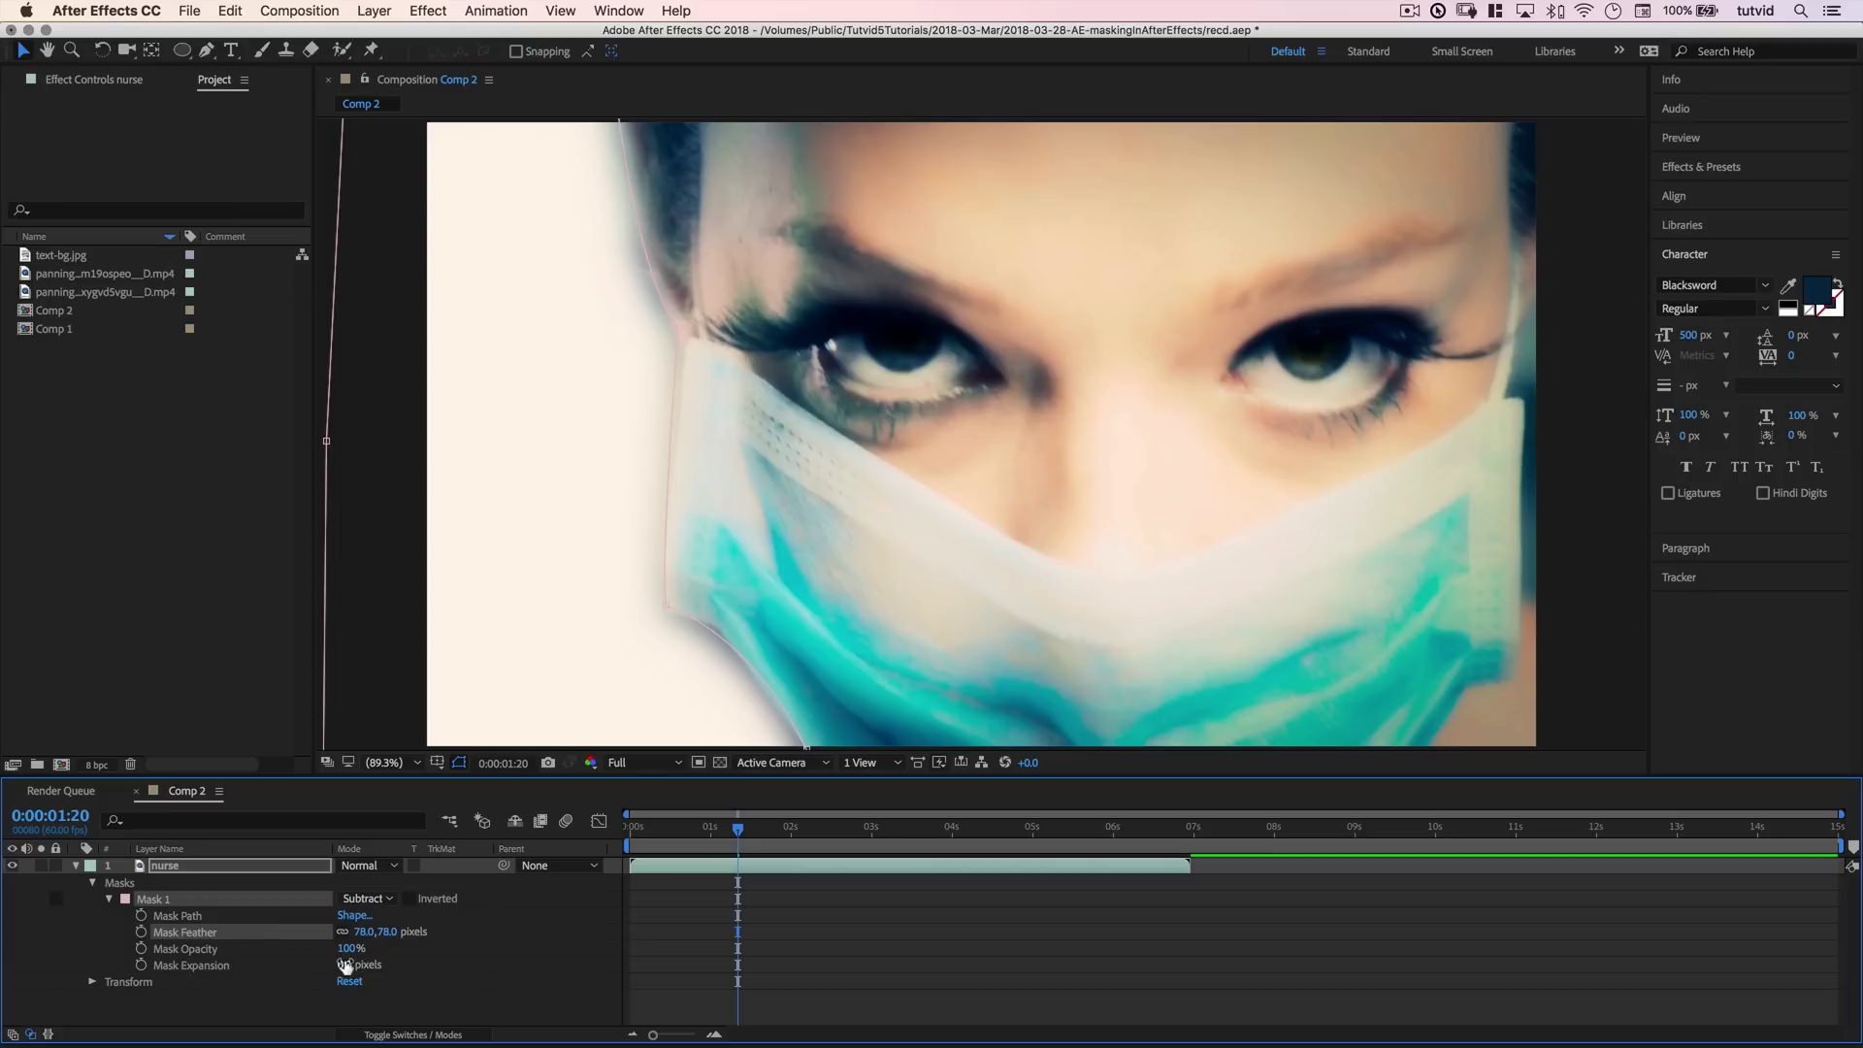
drag(346, 966, 390, 963)
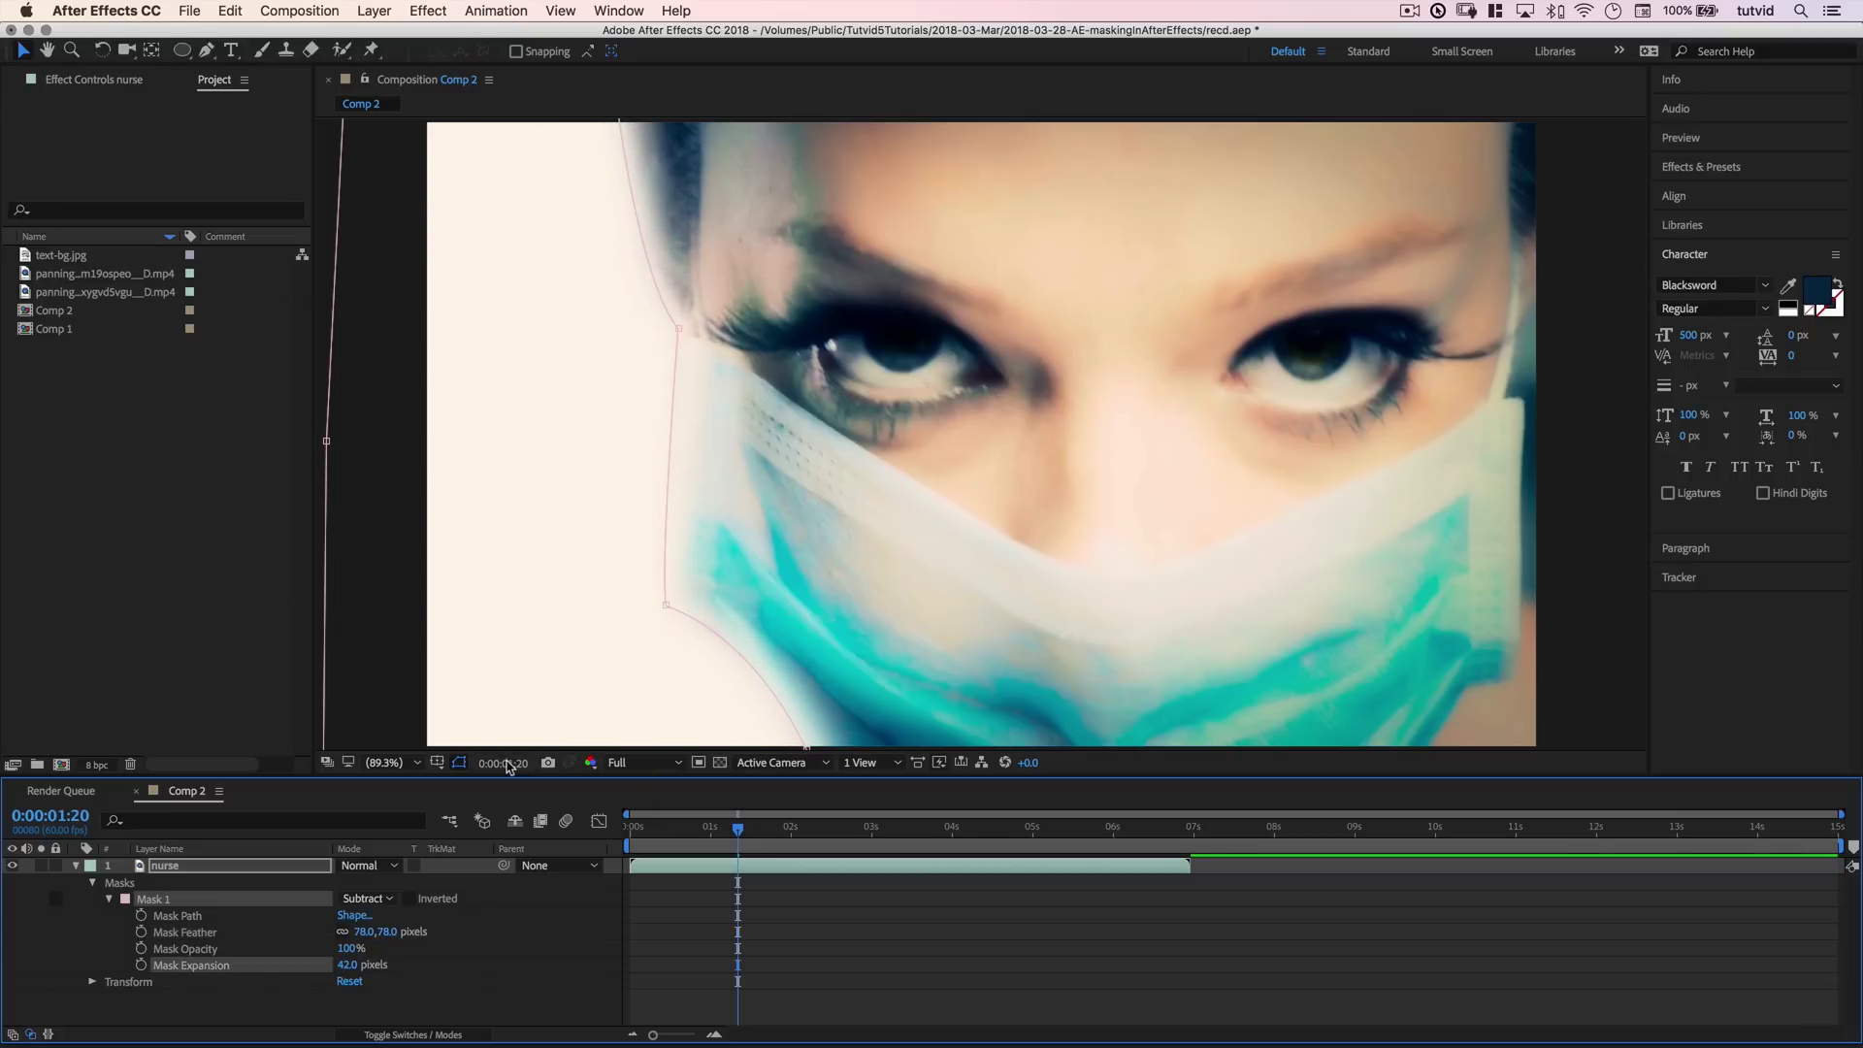
click(393, 763)
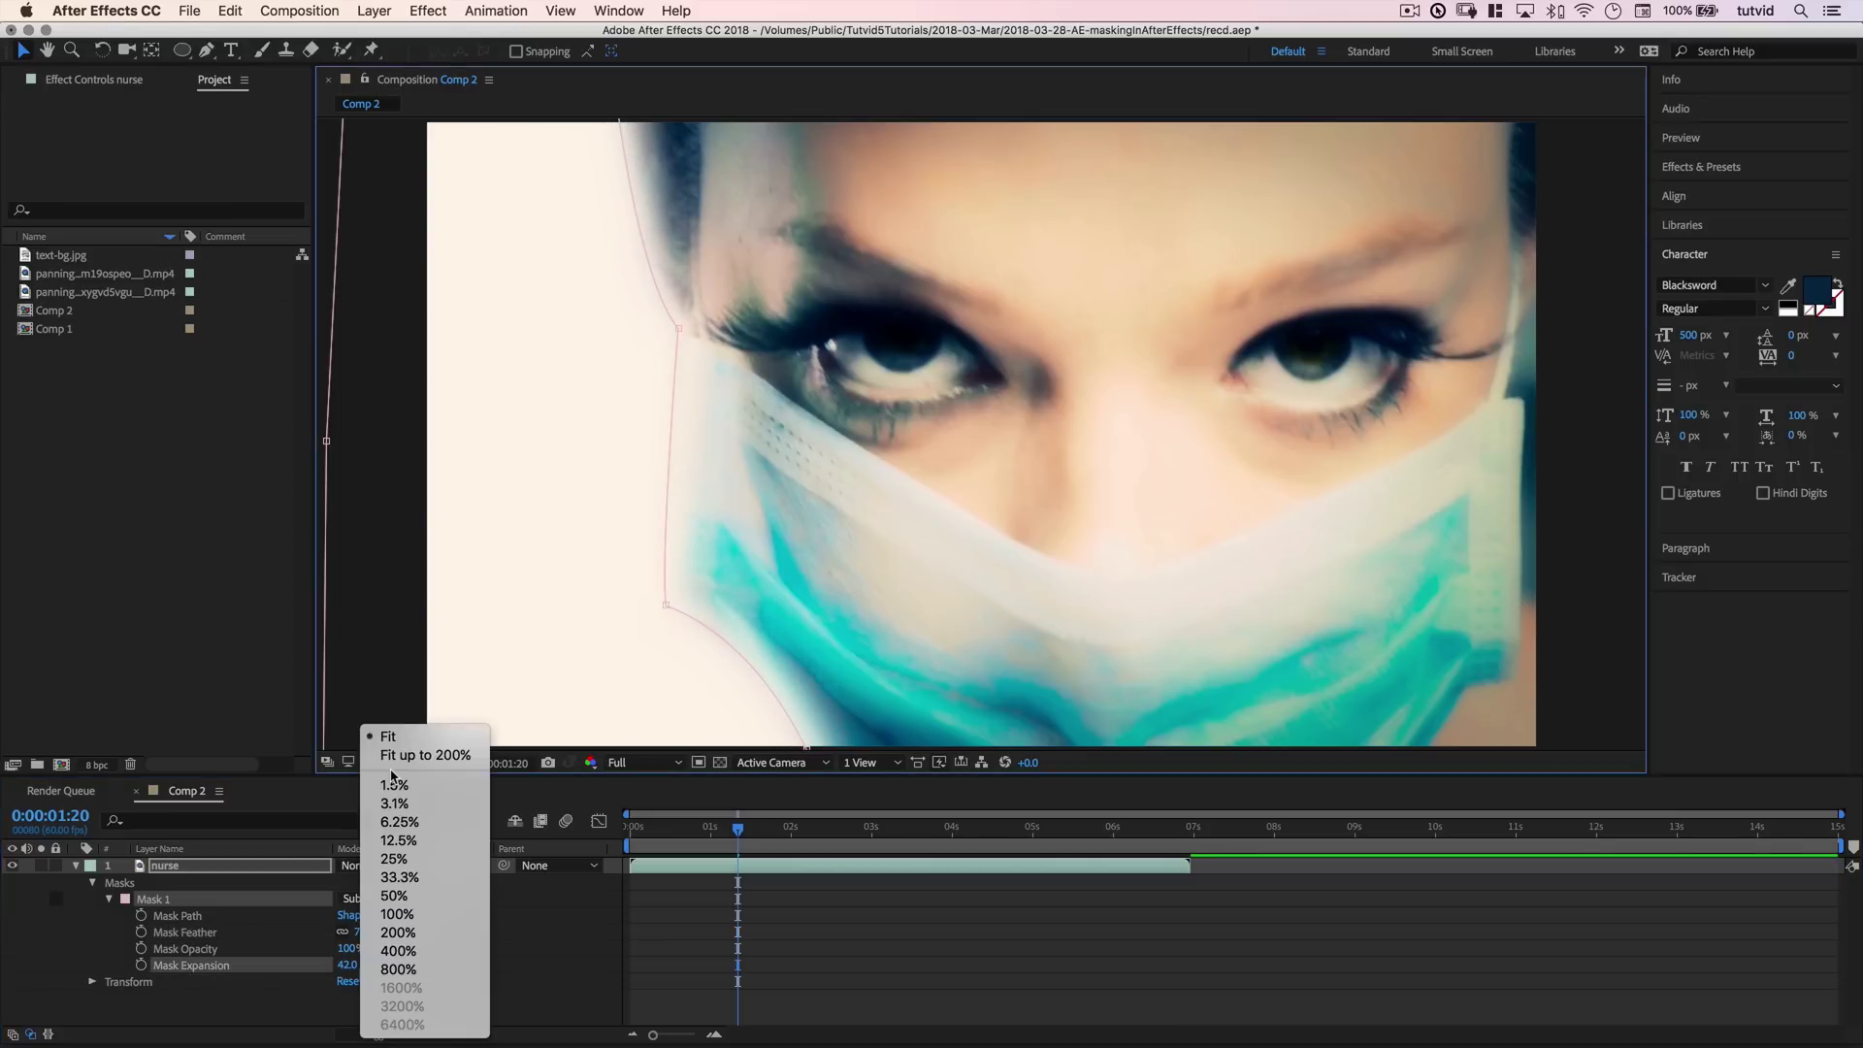
click(395, 895)
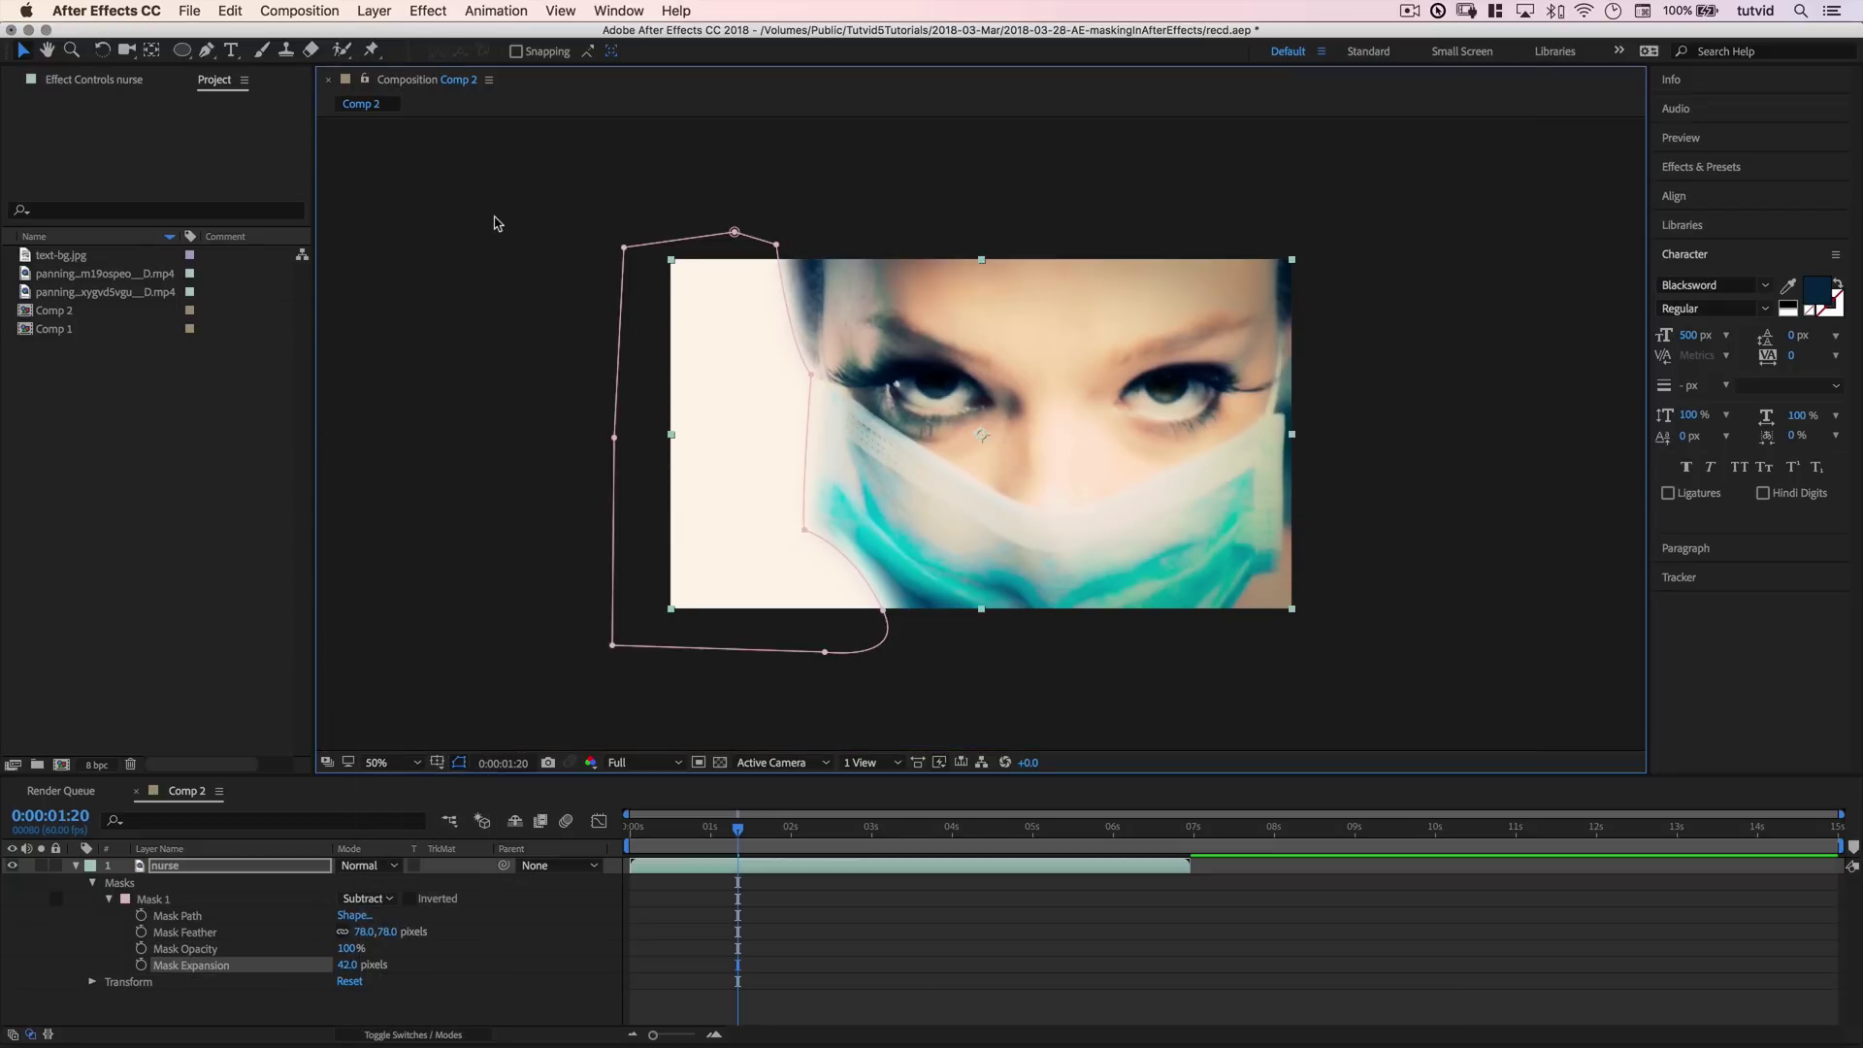
click(492, 377)
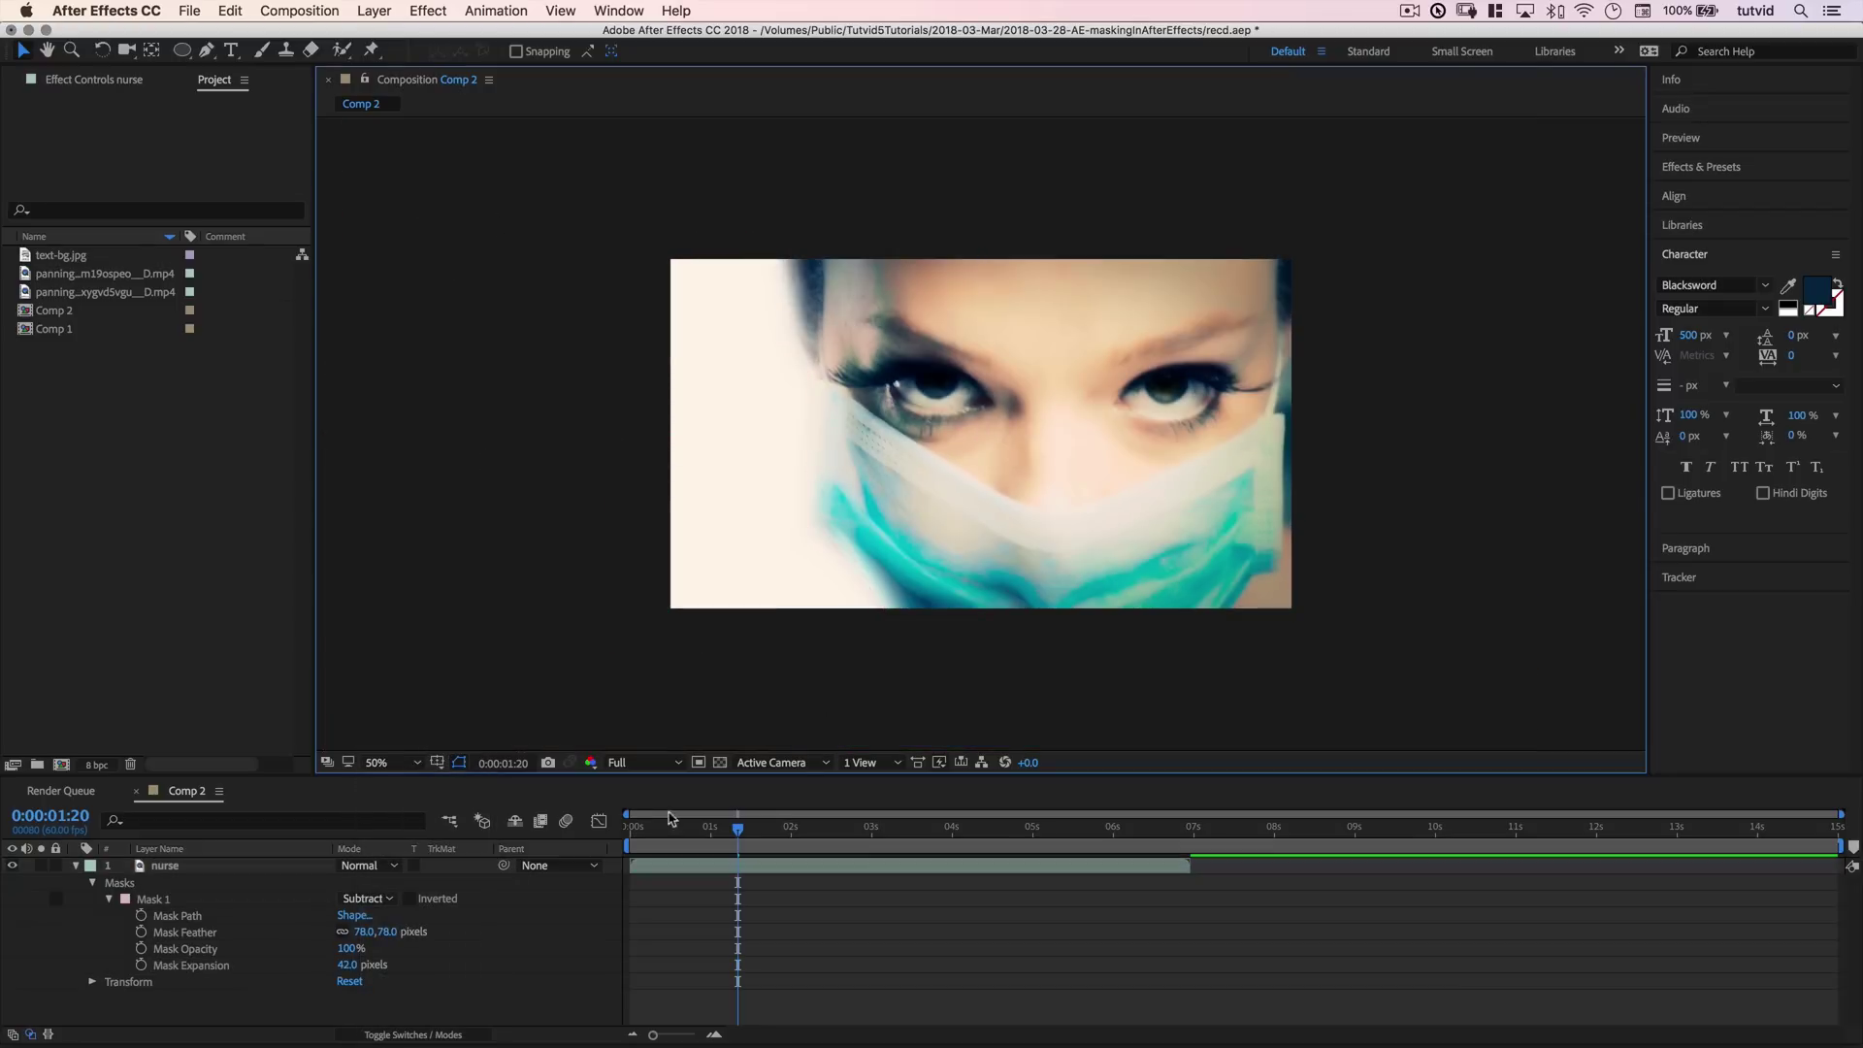
key(space)
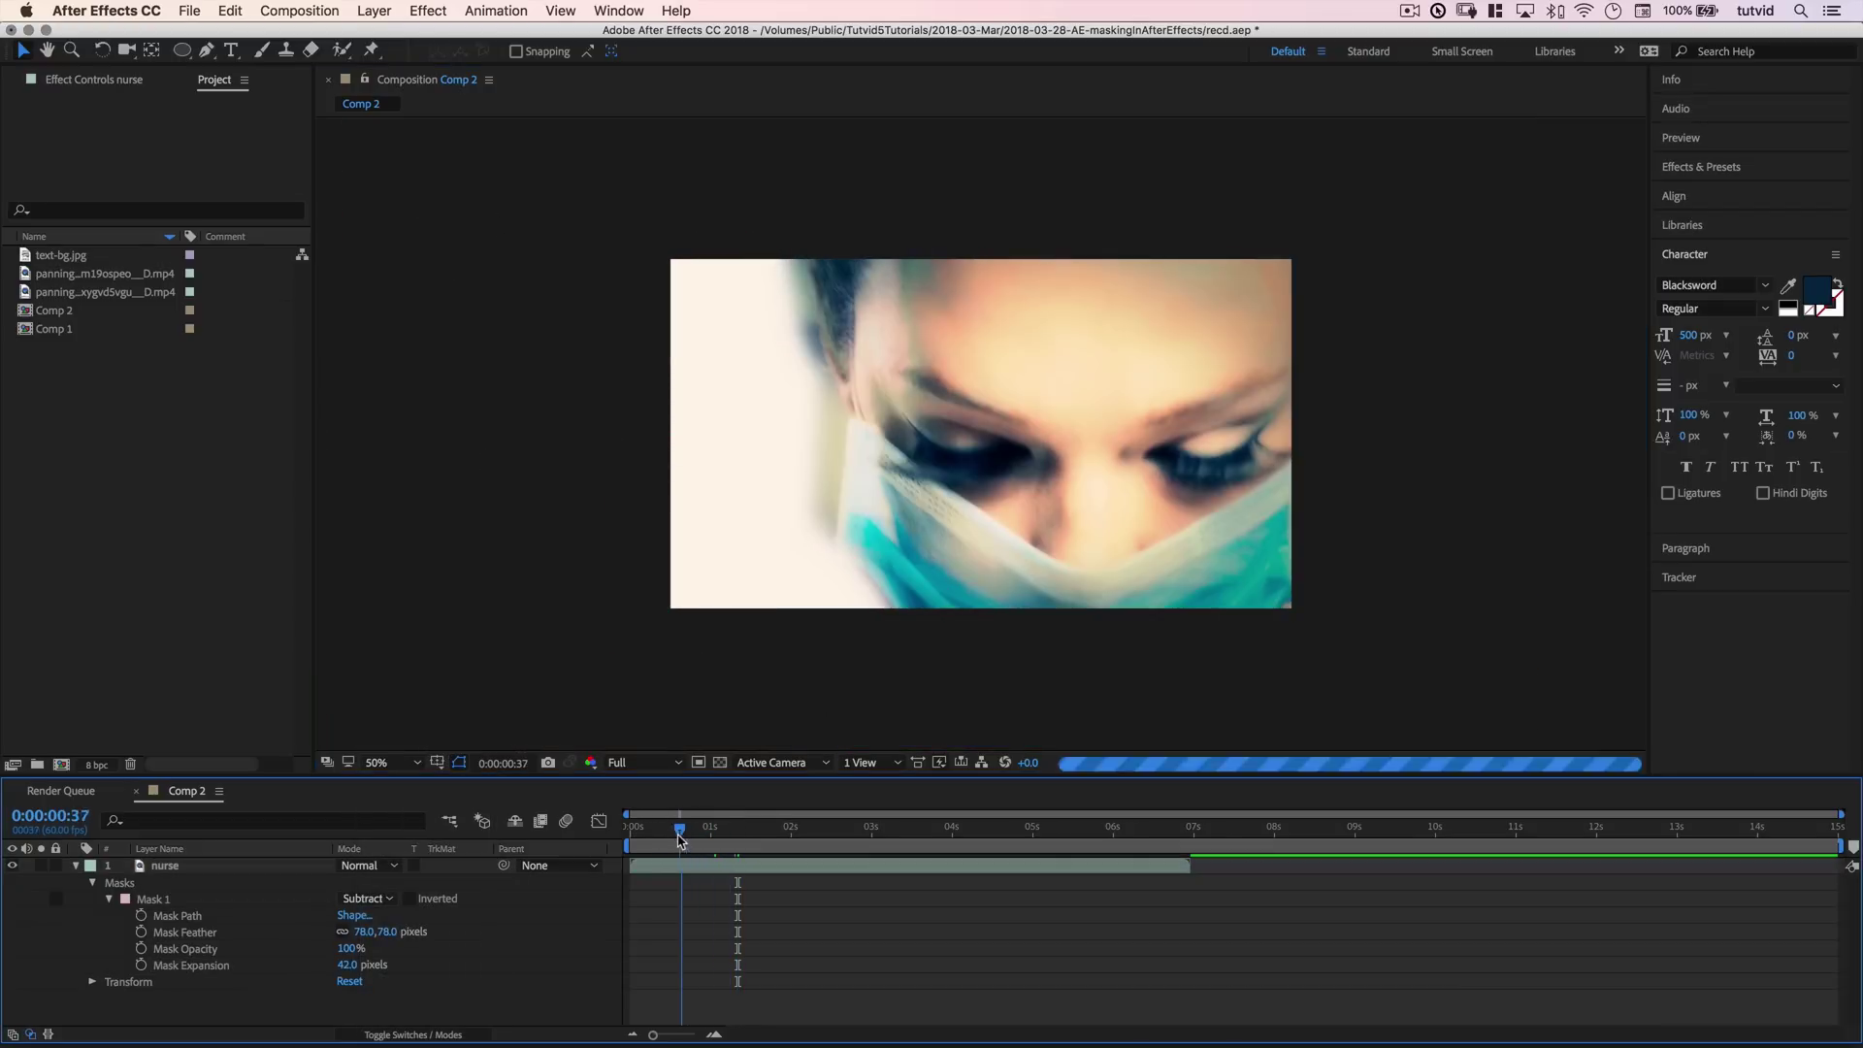
mouse_move(737, 834)
mouse_down()
mouse_move(682, 848)
mouse_move(738, 844)
mouse_up()
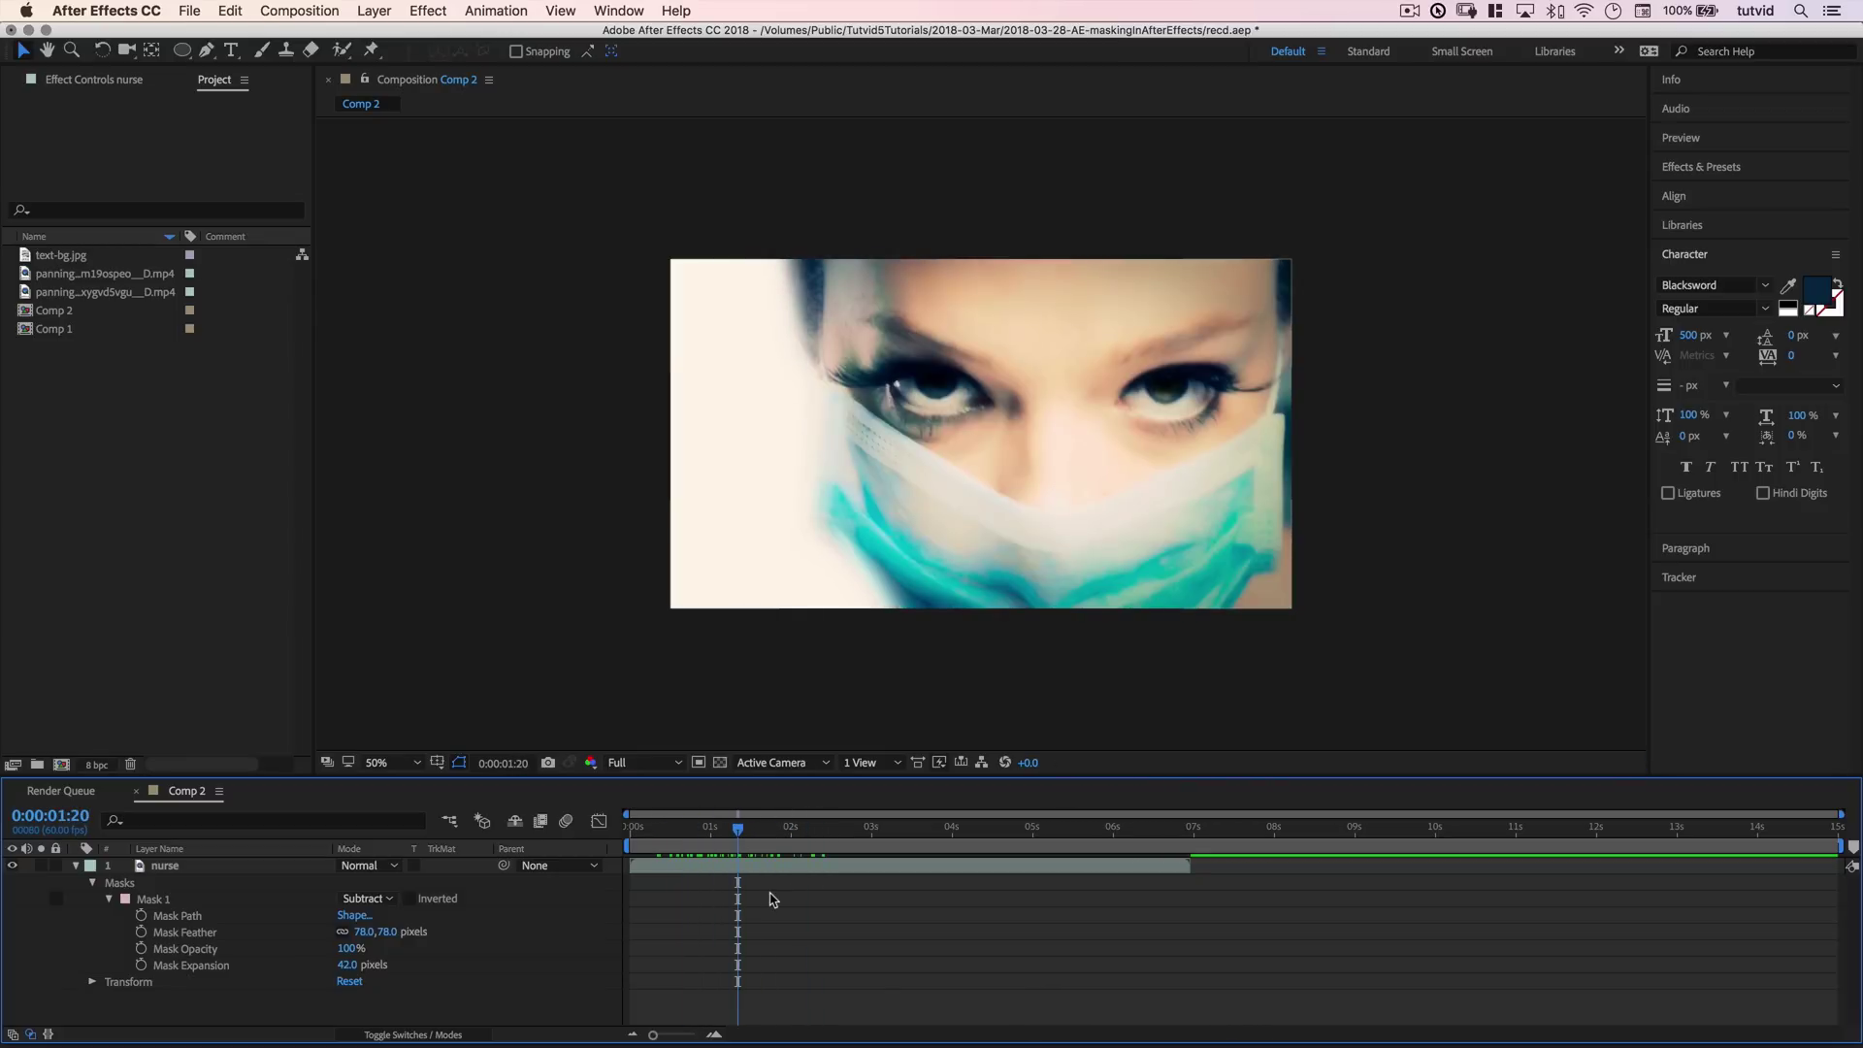
drag(738, 831, 738, 830)
Enable Mask Path keyframing and reshape the mask at an earlier frame to hug her face.
click(142, 916)
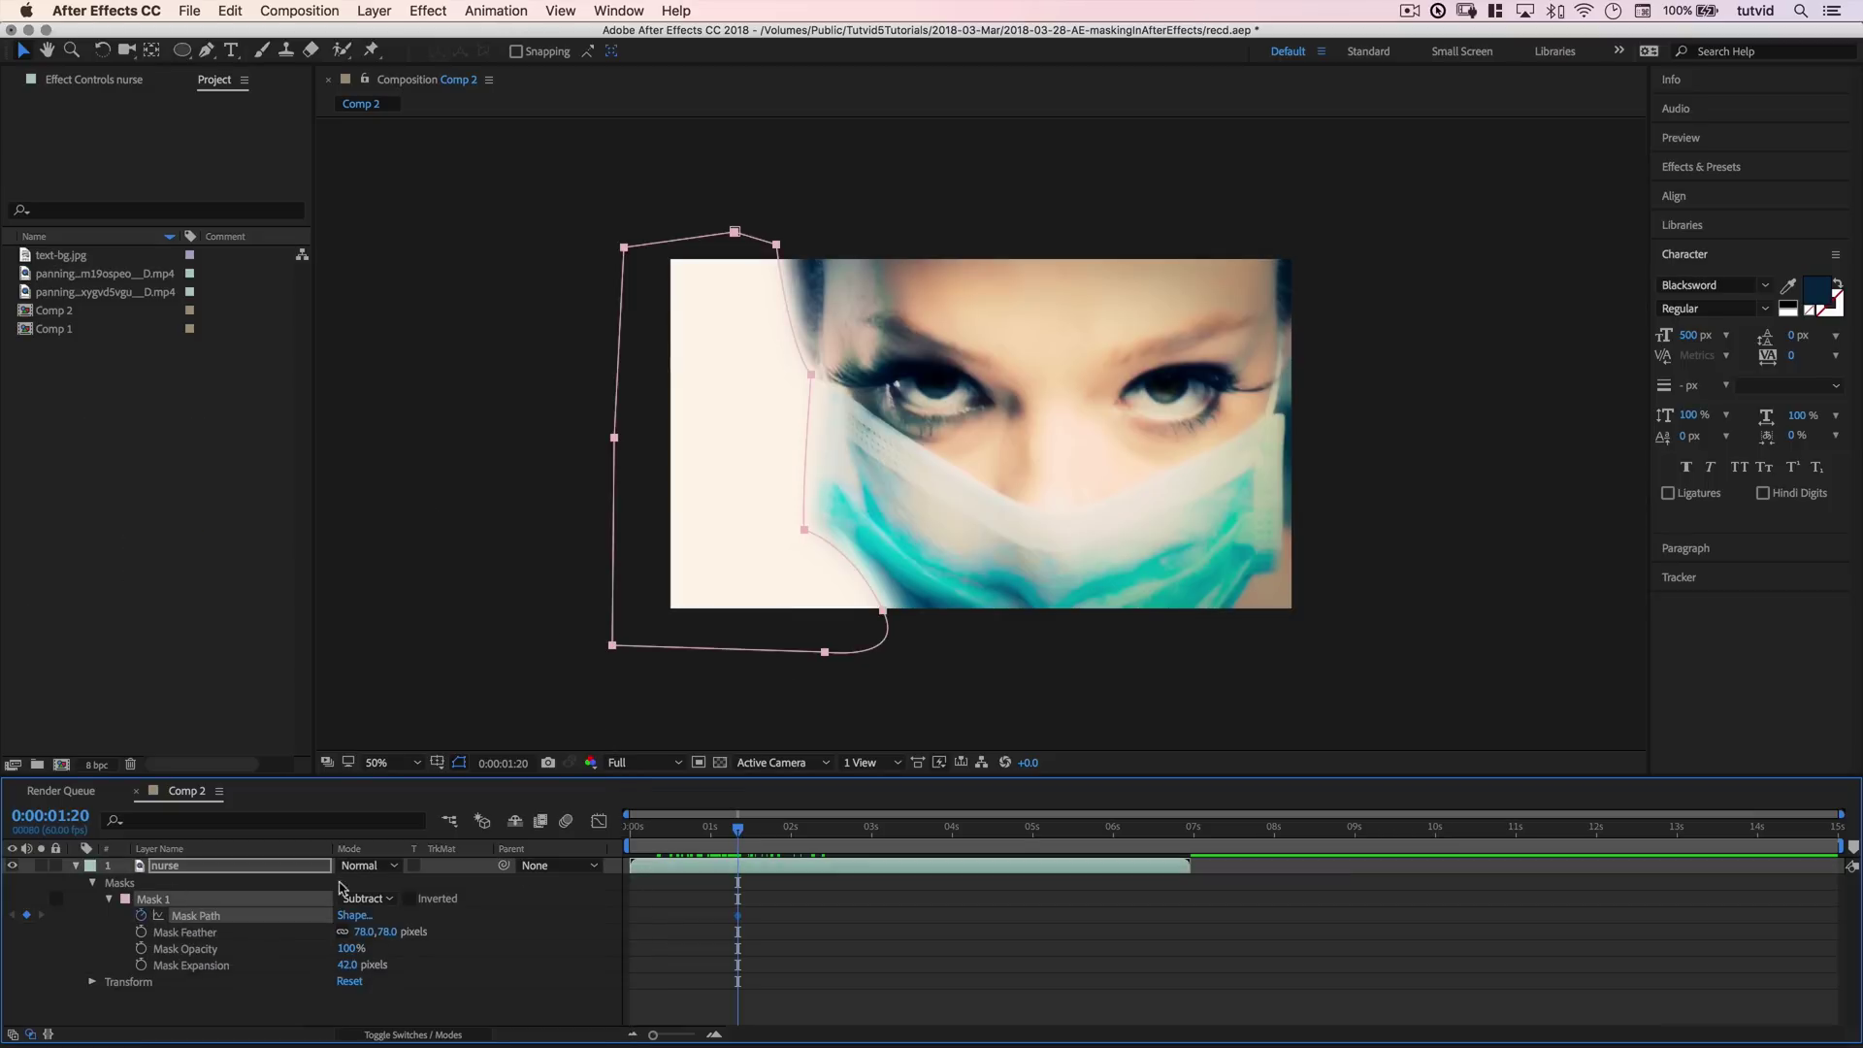
drag(740, 832, 721, 831)
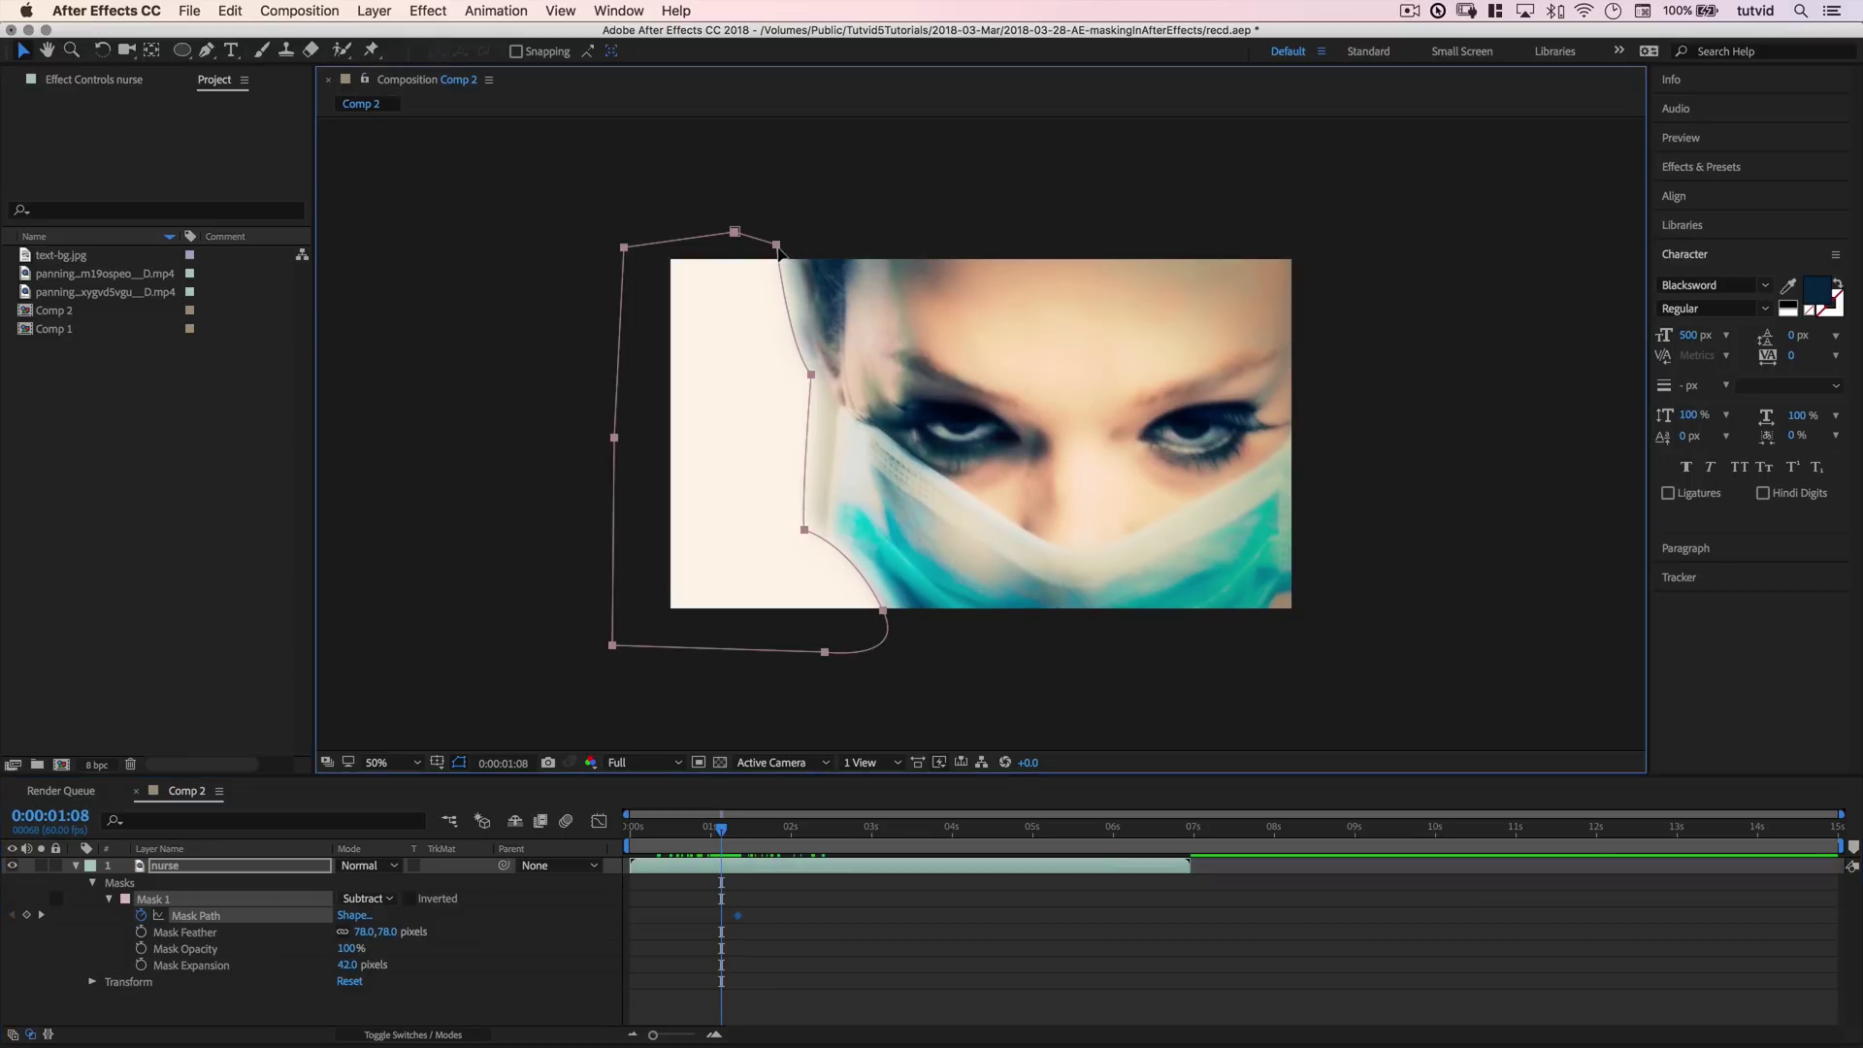
click(808, 227)
click(780, 245)
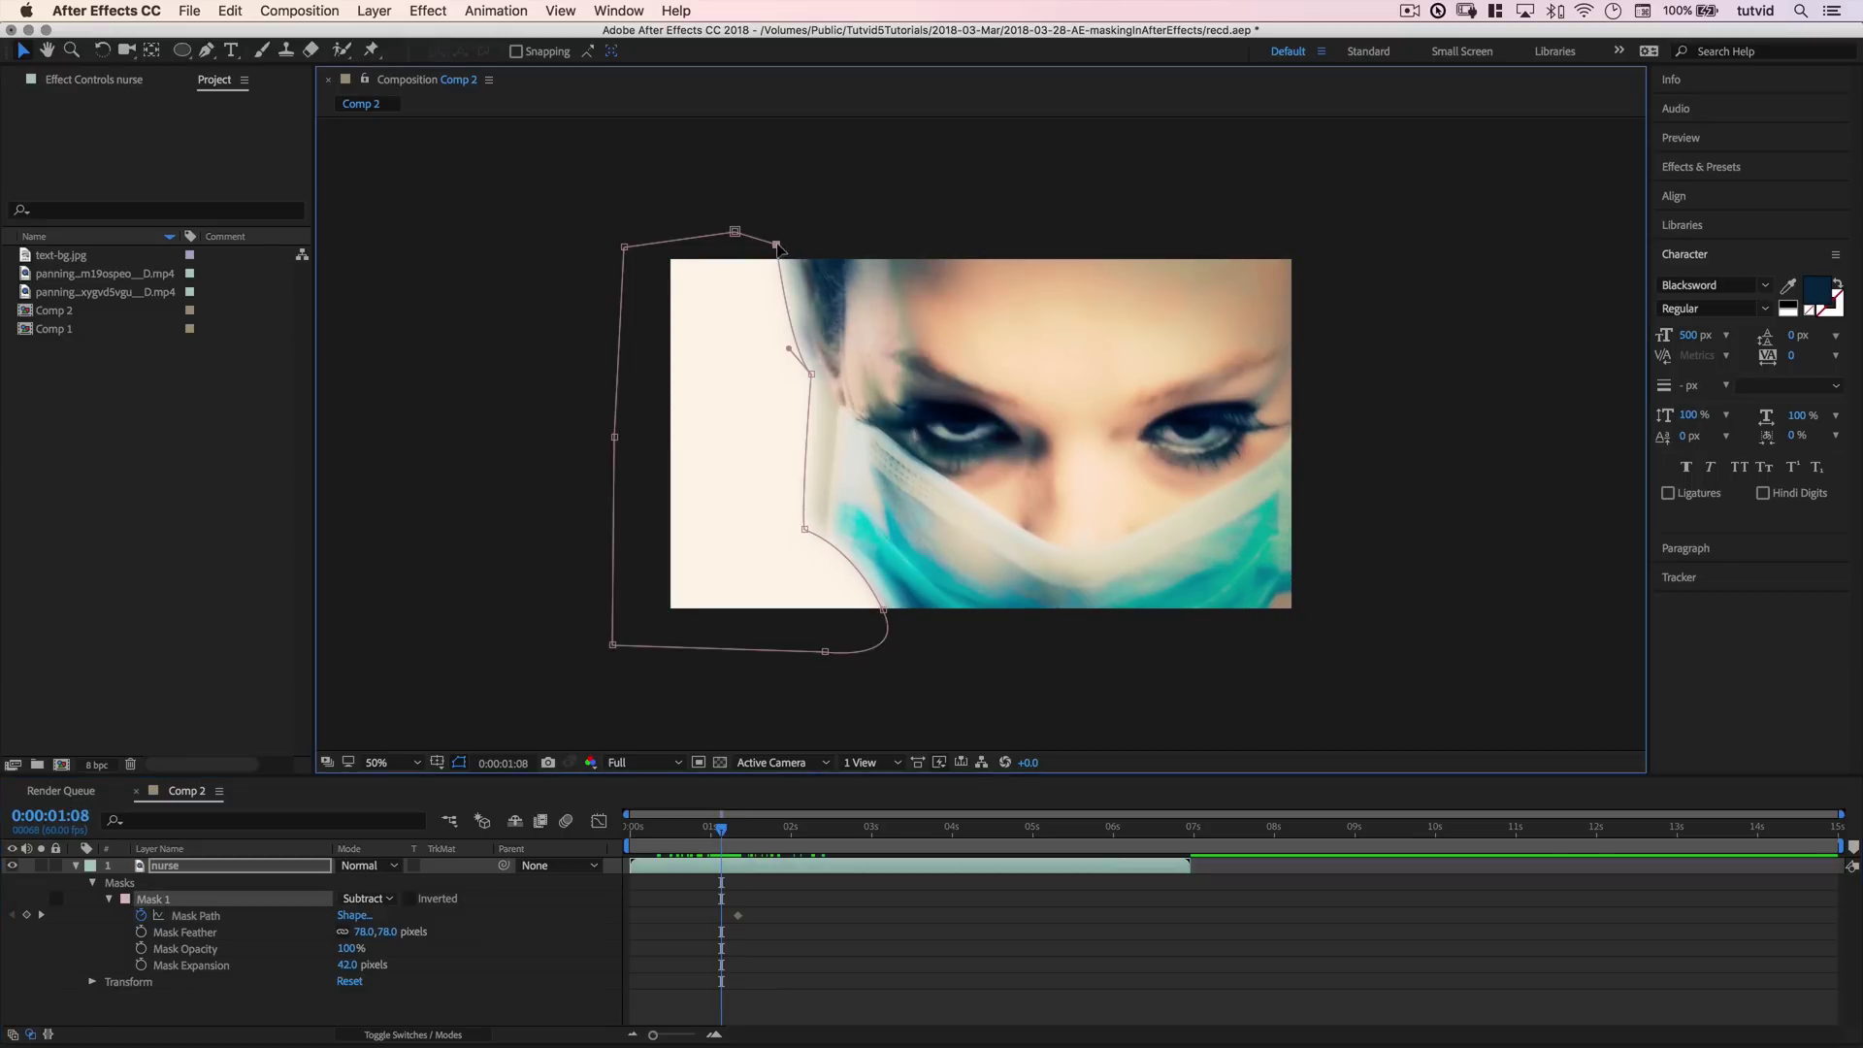
drag(781, 247, 796, 238)
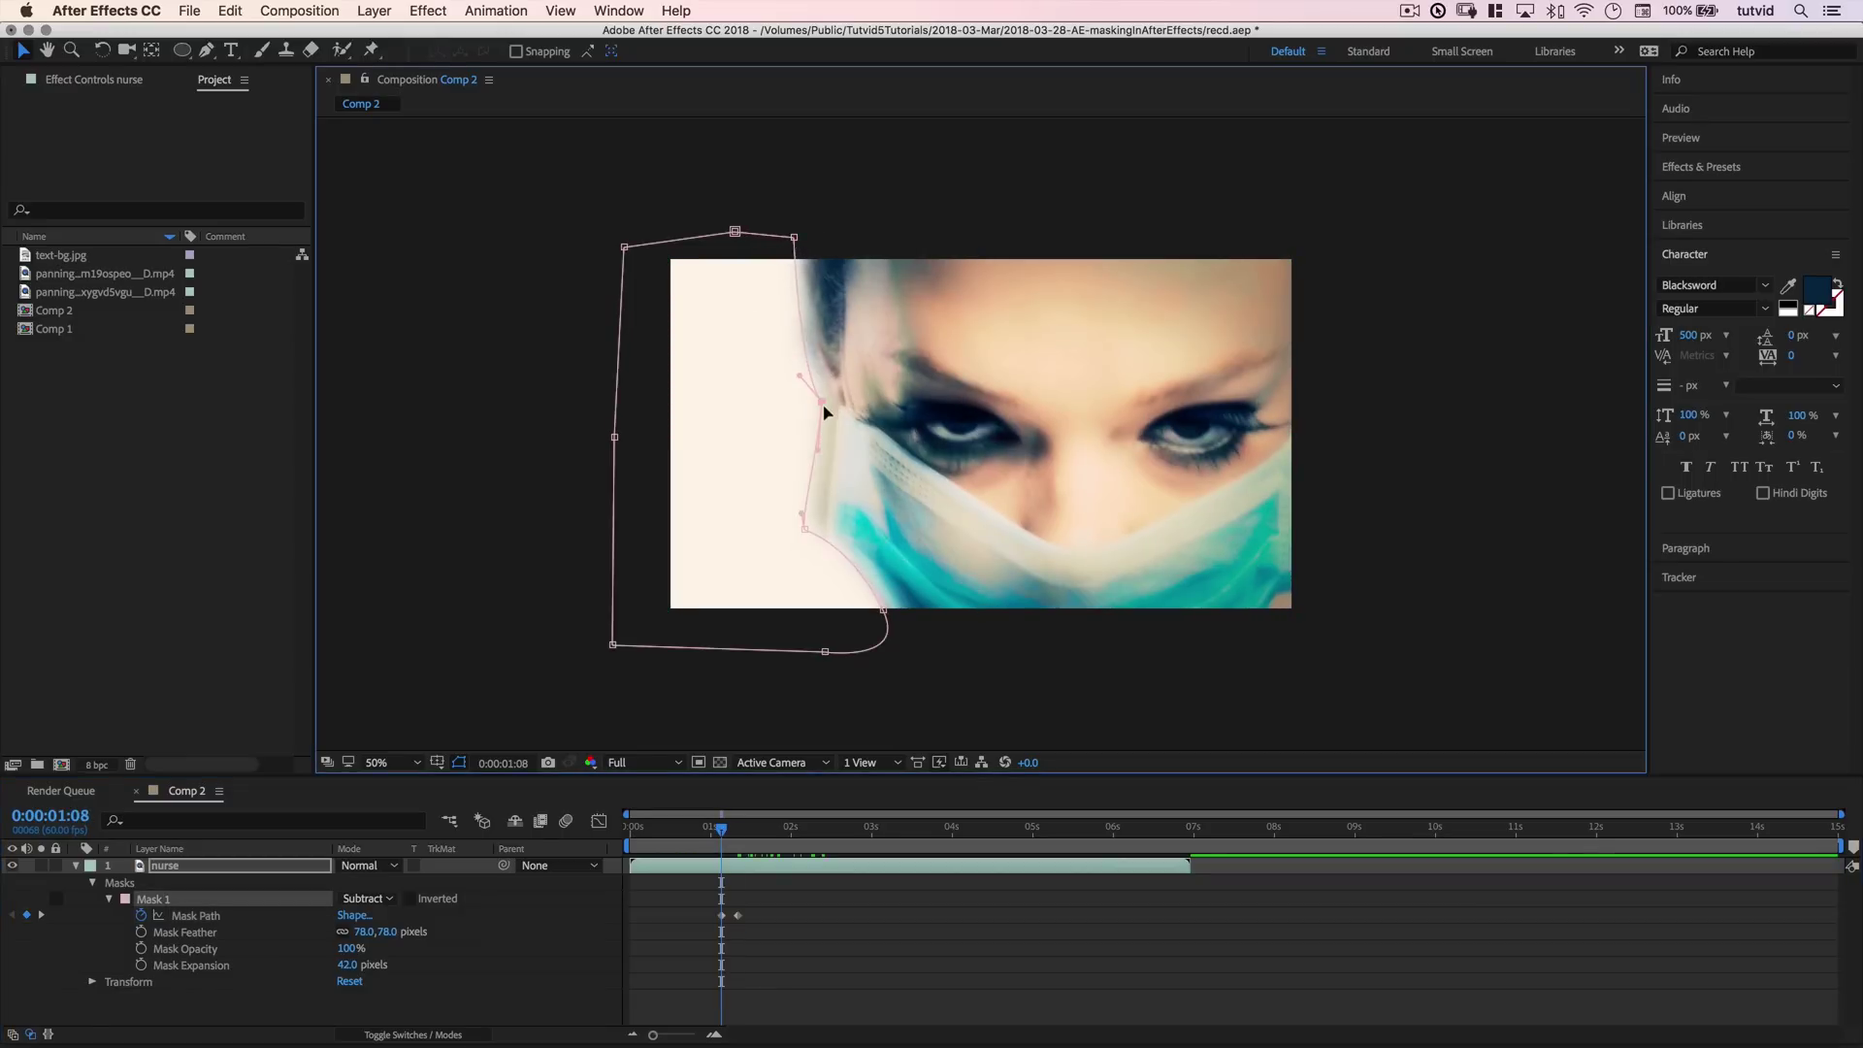
drag(824, 413, 832, 422)
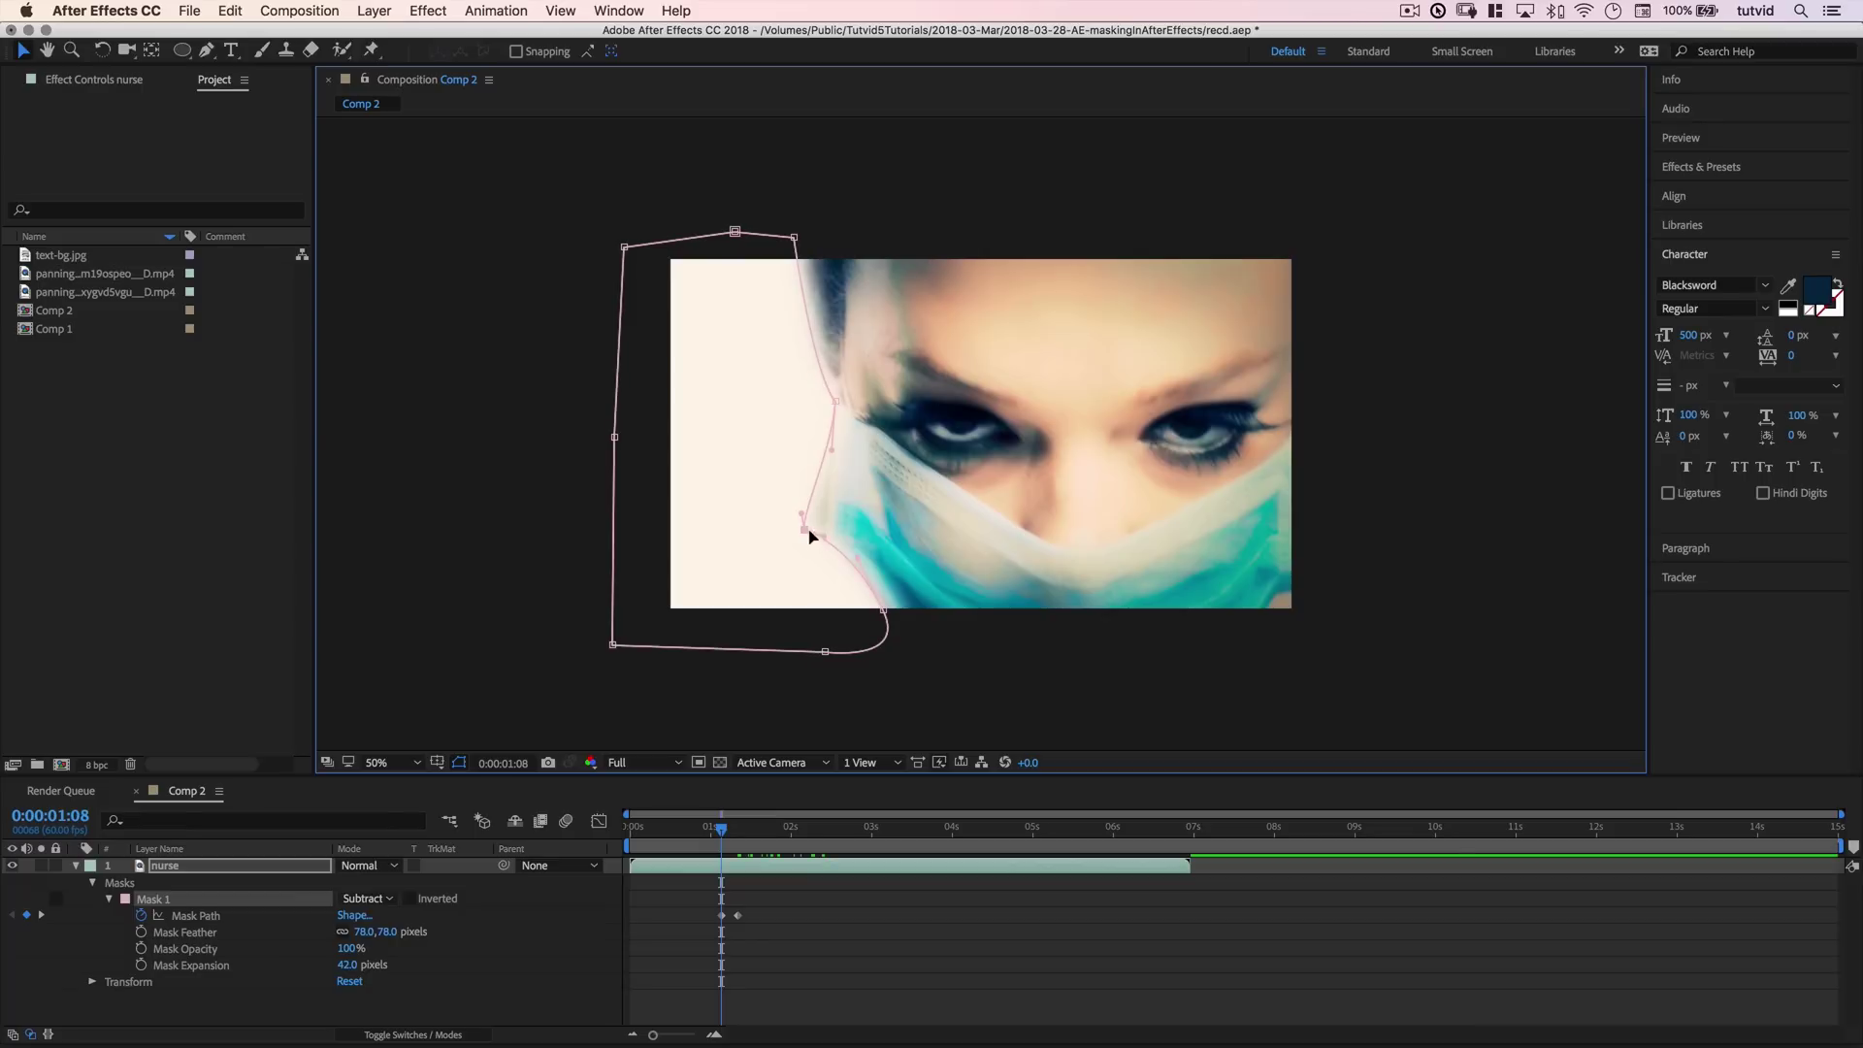
drag(807, 524, 827, 545)
drag(883, 615, 917, 673)
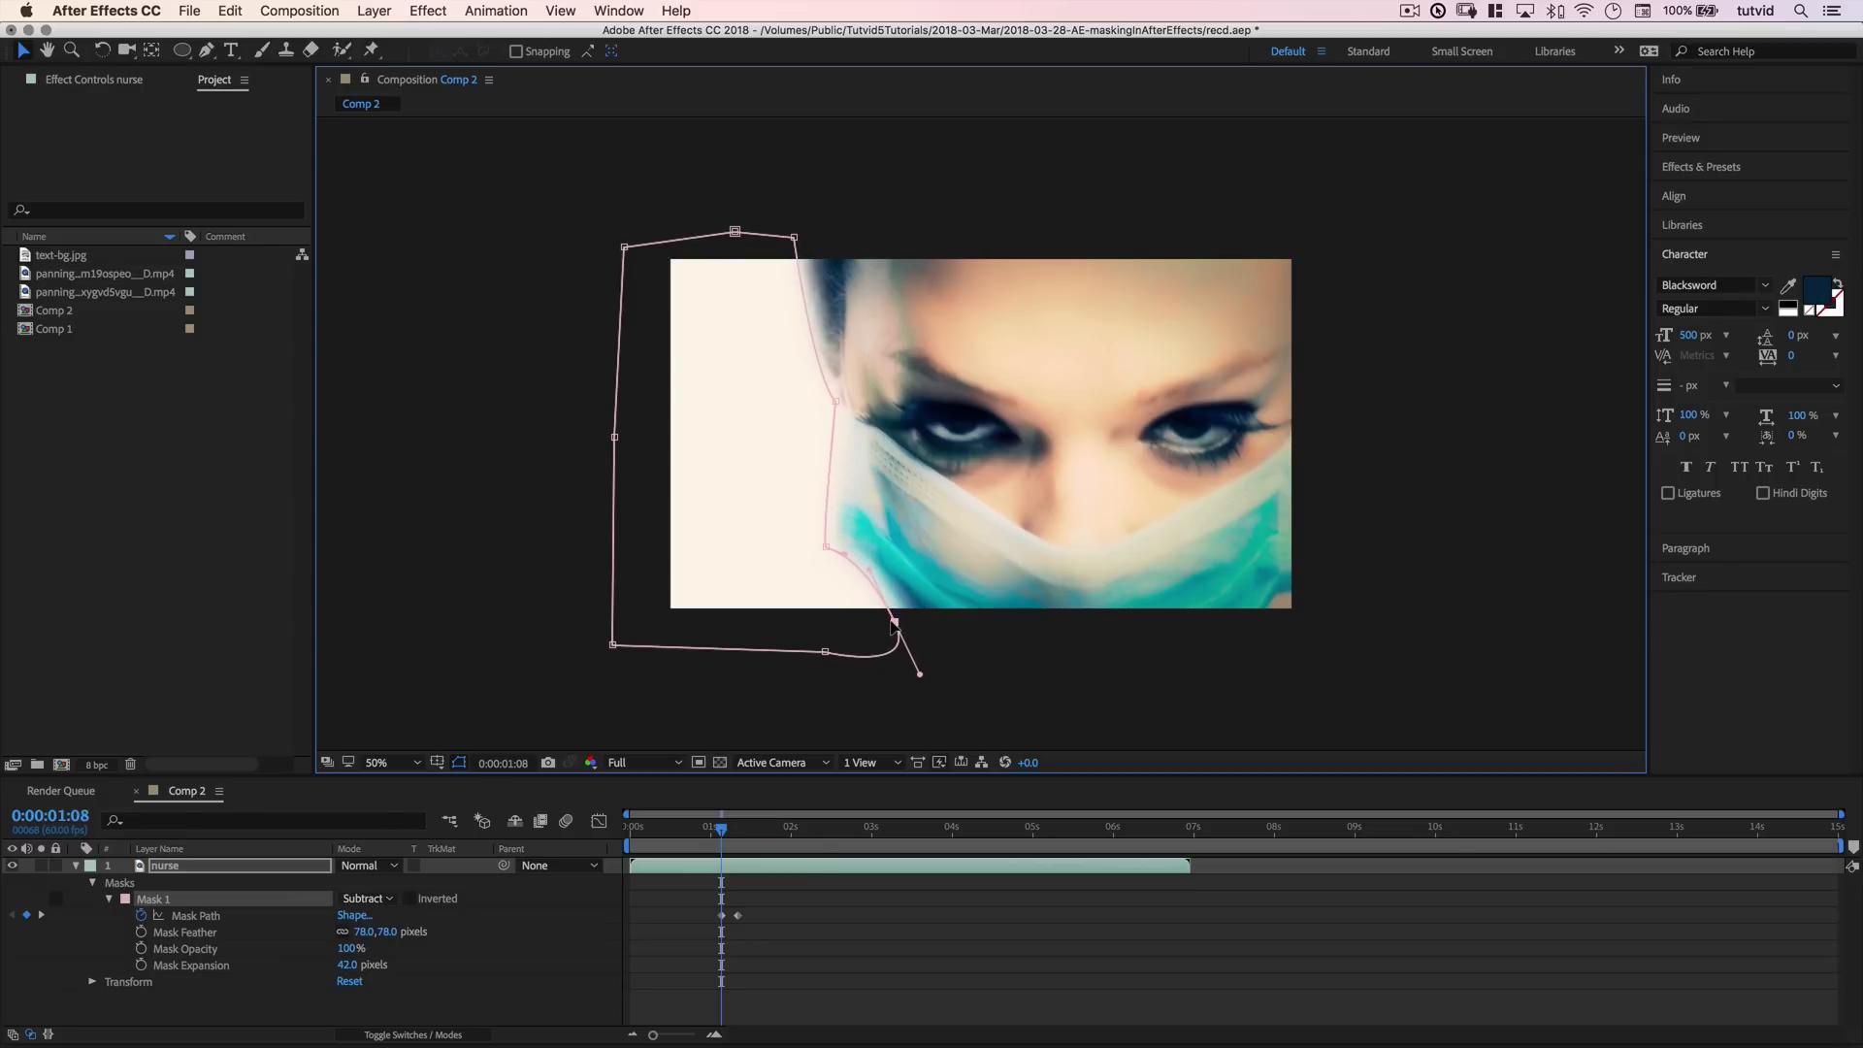
At an earlier frame, adjust the mask's bottom, side and top points to her face.
drag(721, 831, 702, 831)
drag(894, 622, 917, 652)
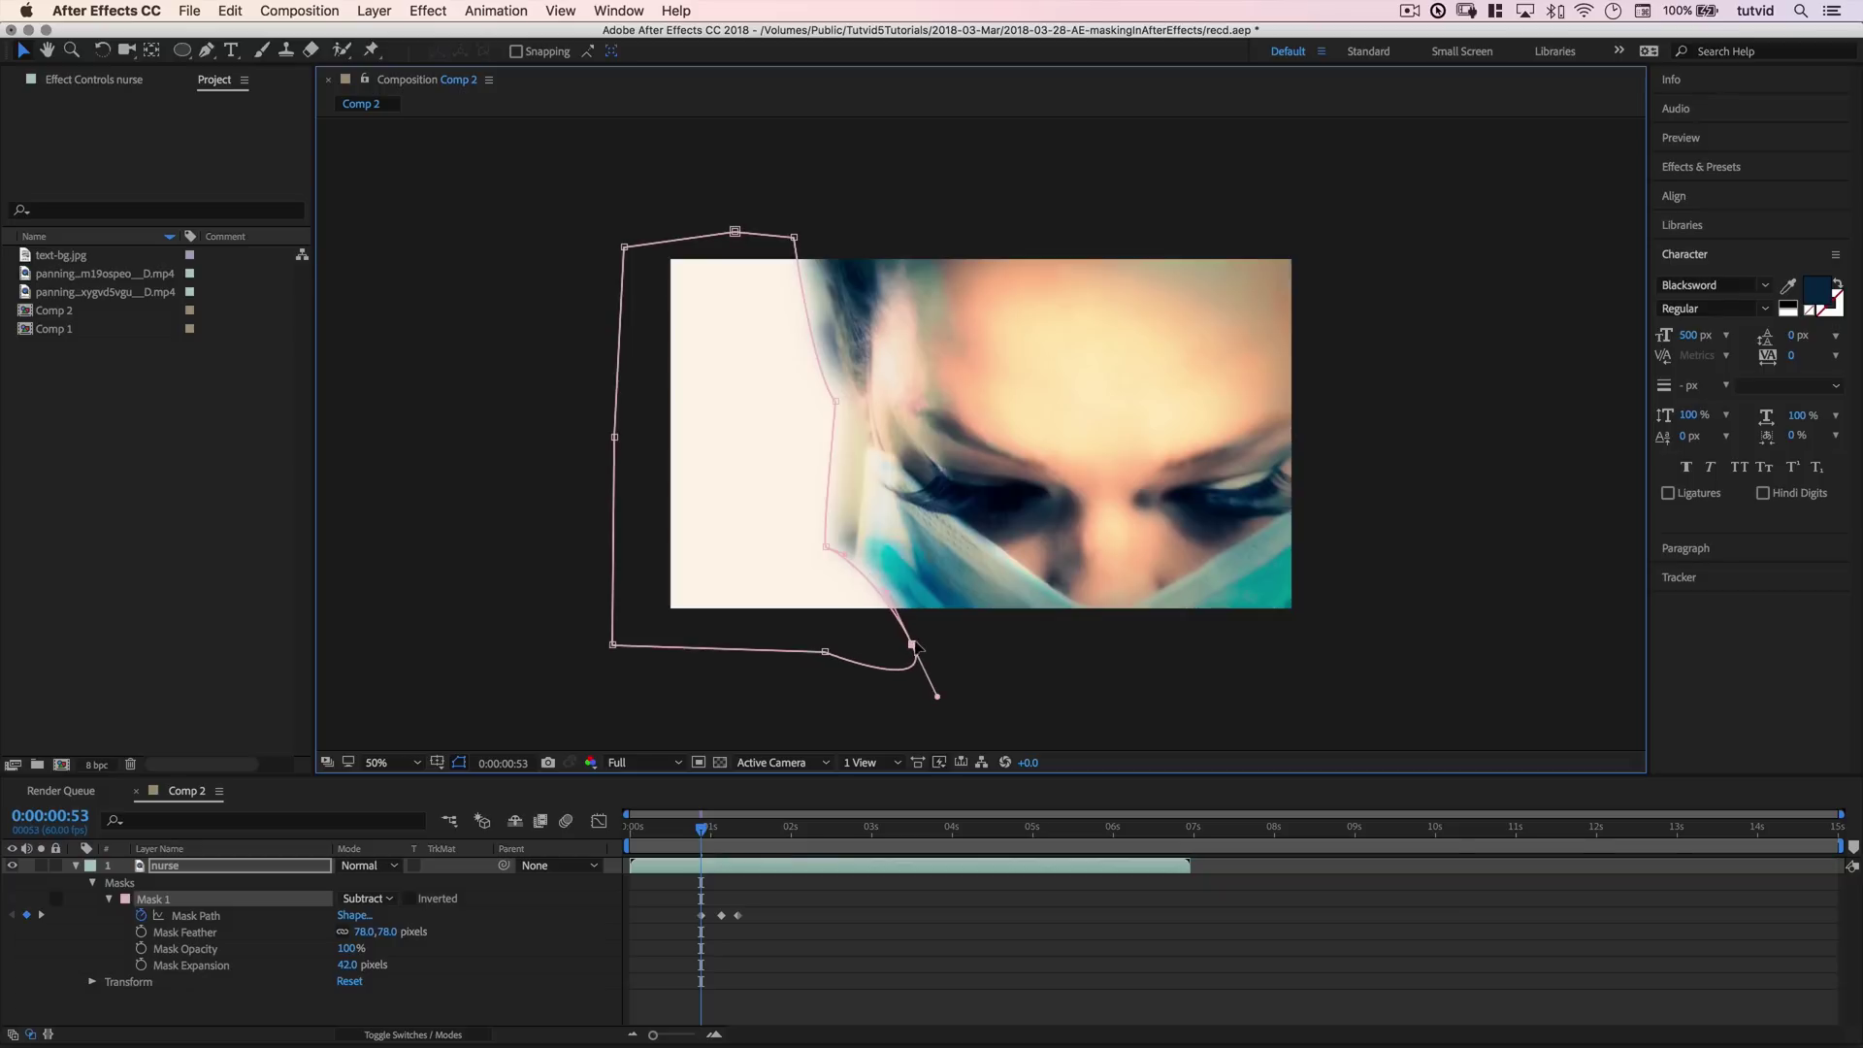
mouse_move(829, 551)
mouse_down()
mouse_move(844, 585)
mouse_move(859, 576)
mouse_up()
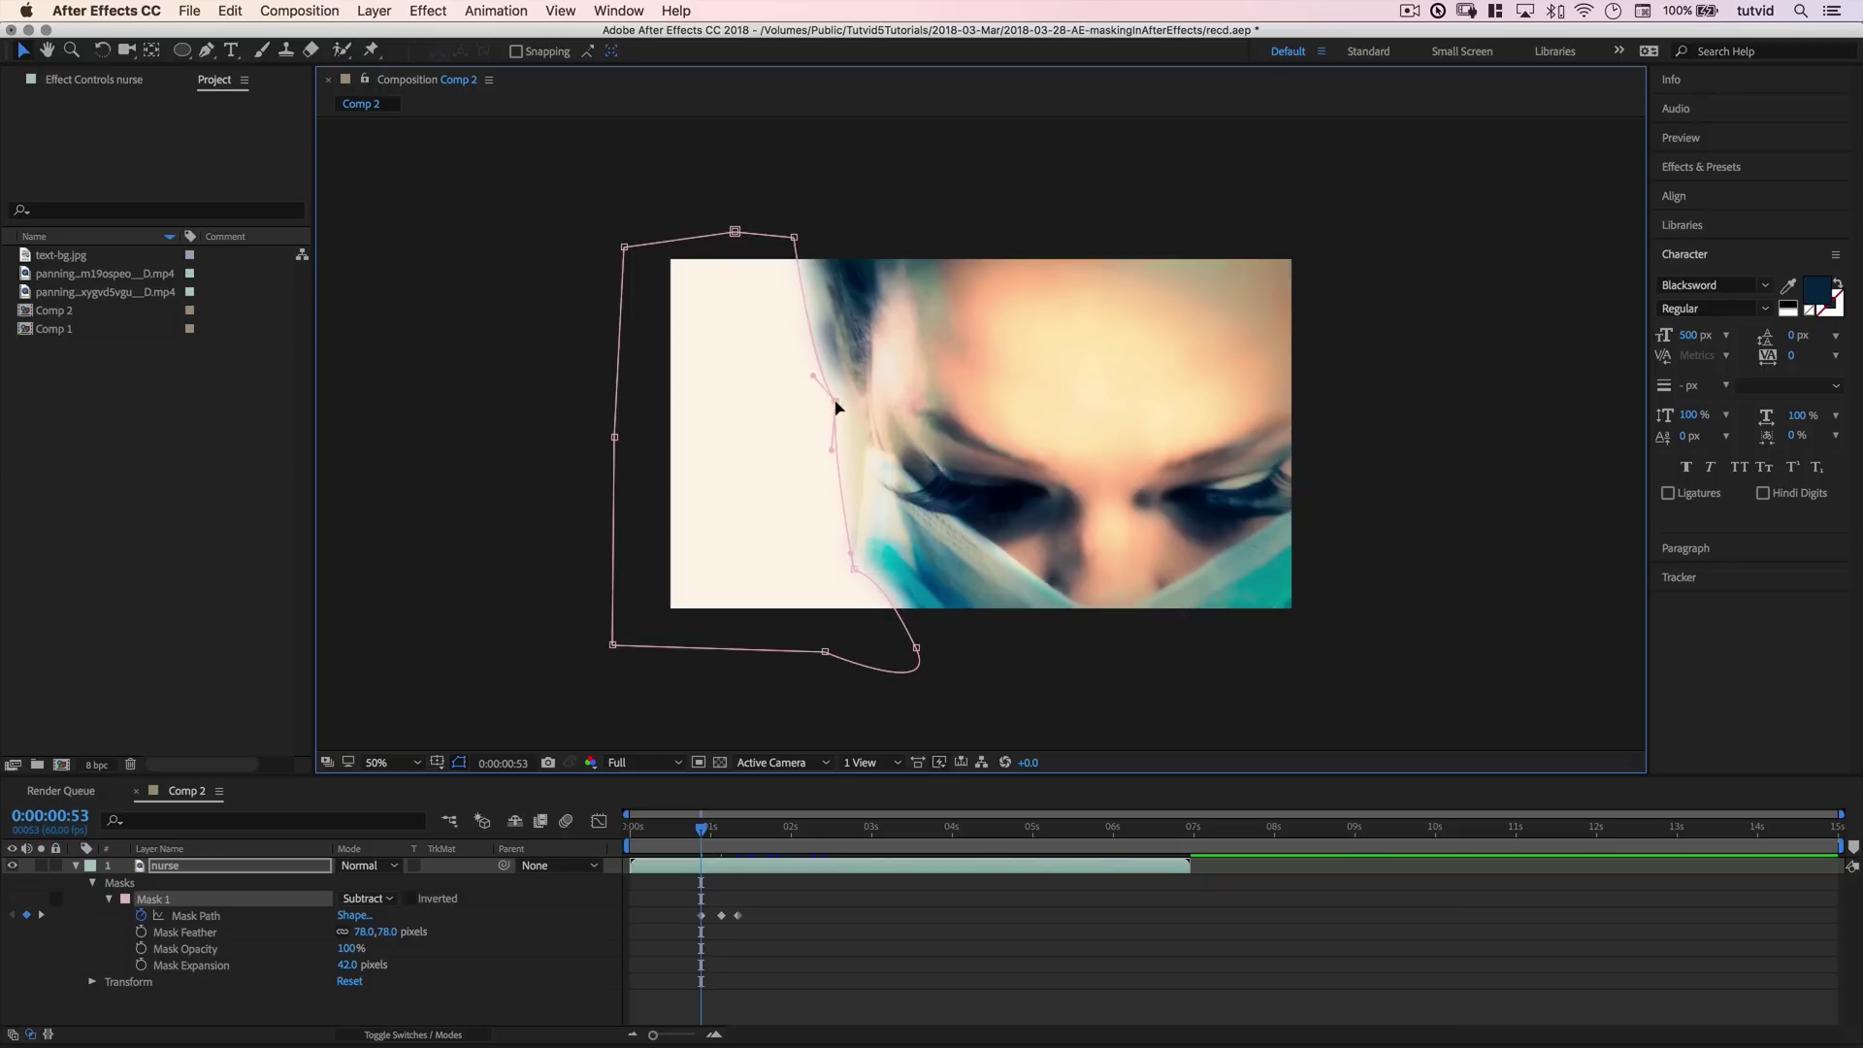
drag(832, 448, 863, 408)
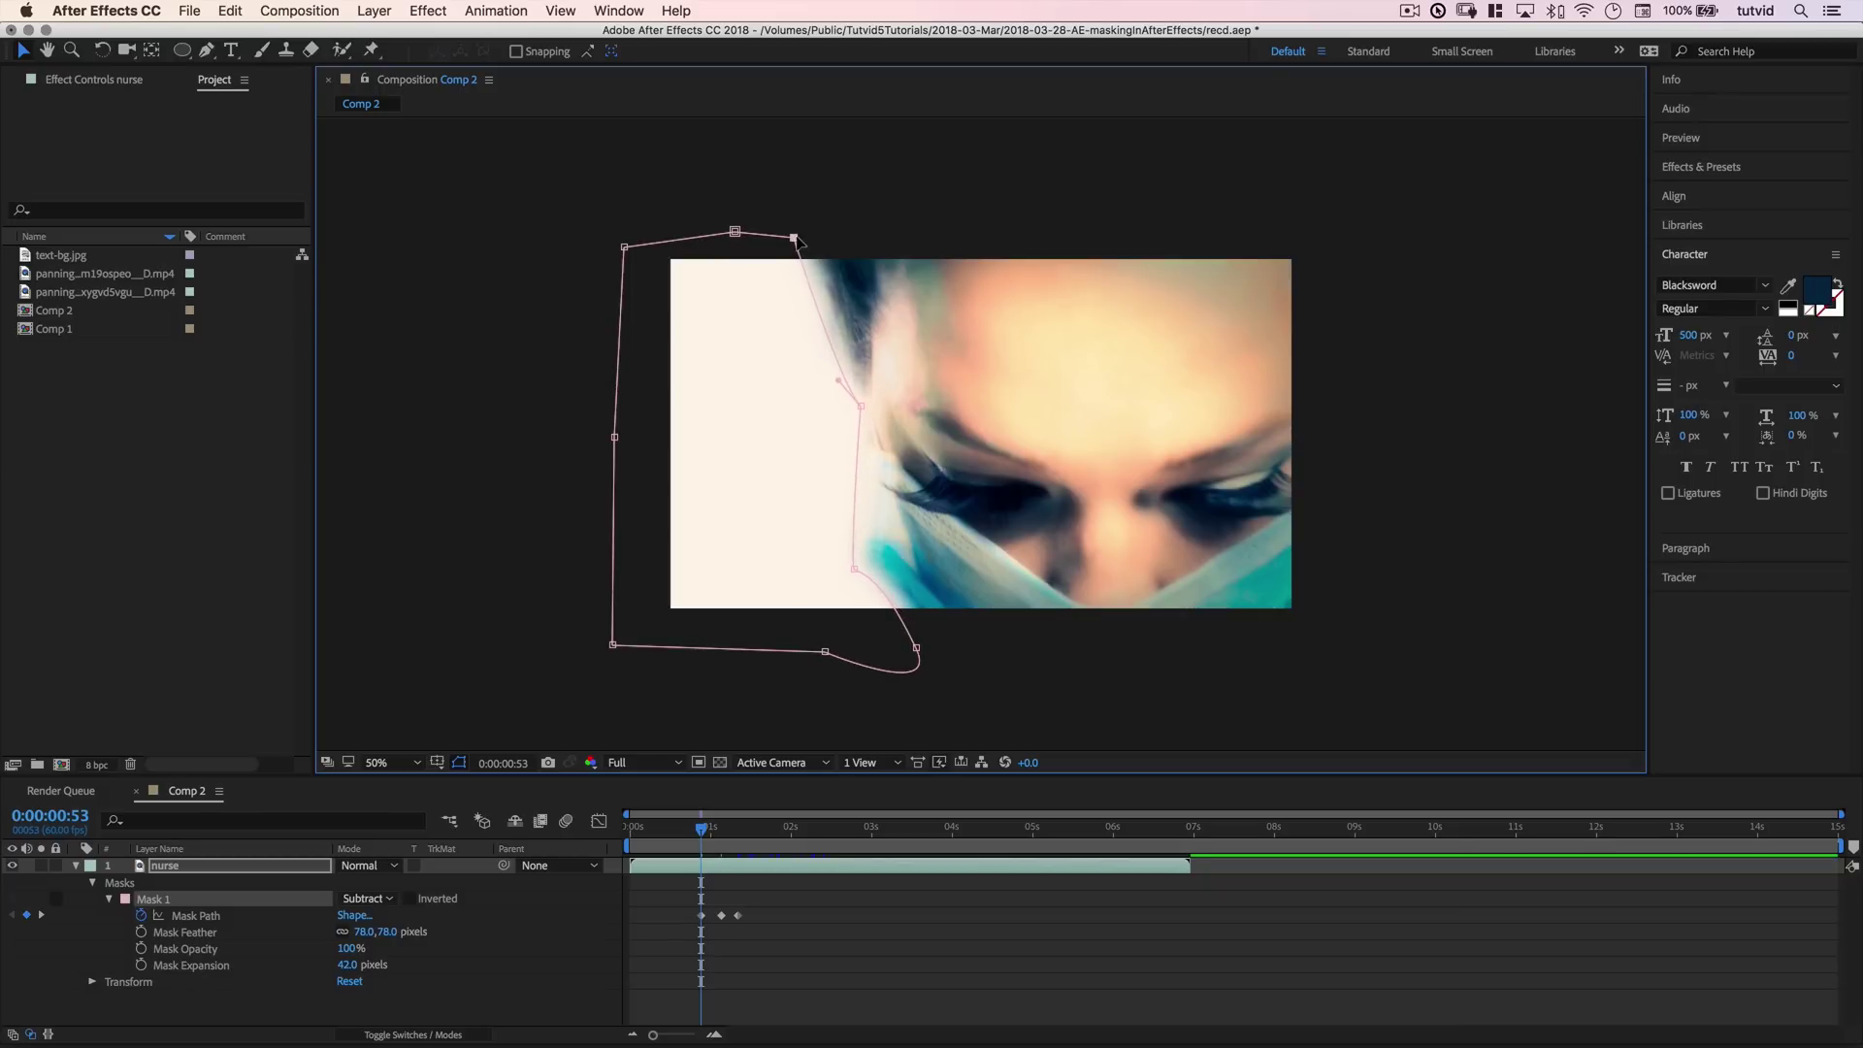
drag(795, 239, 821, 256)
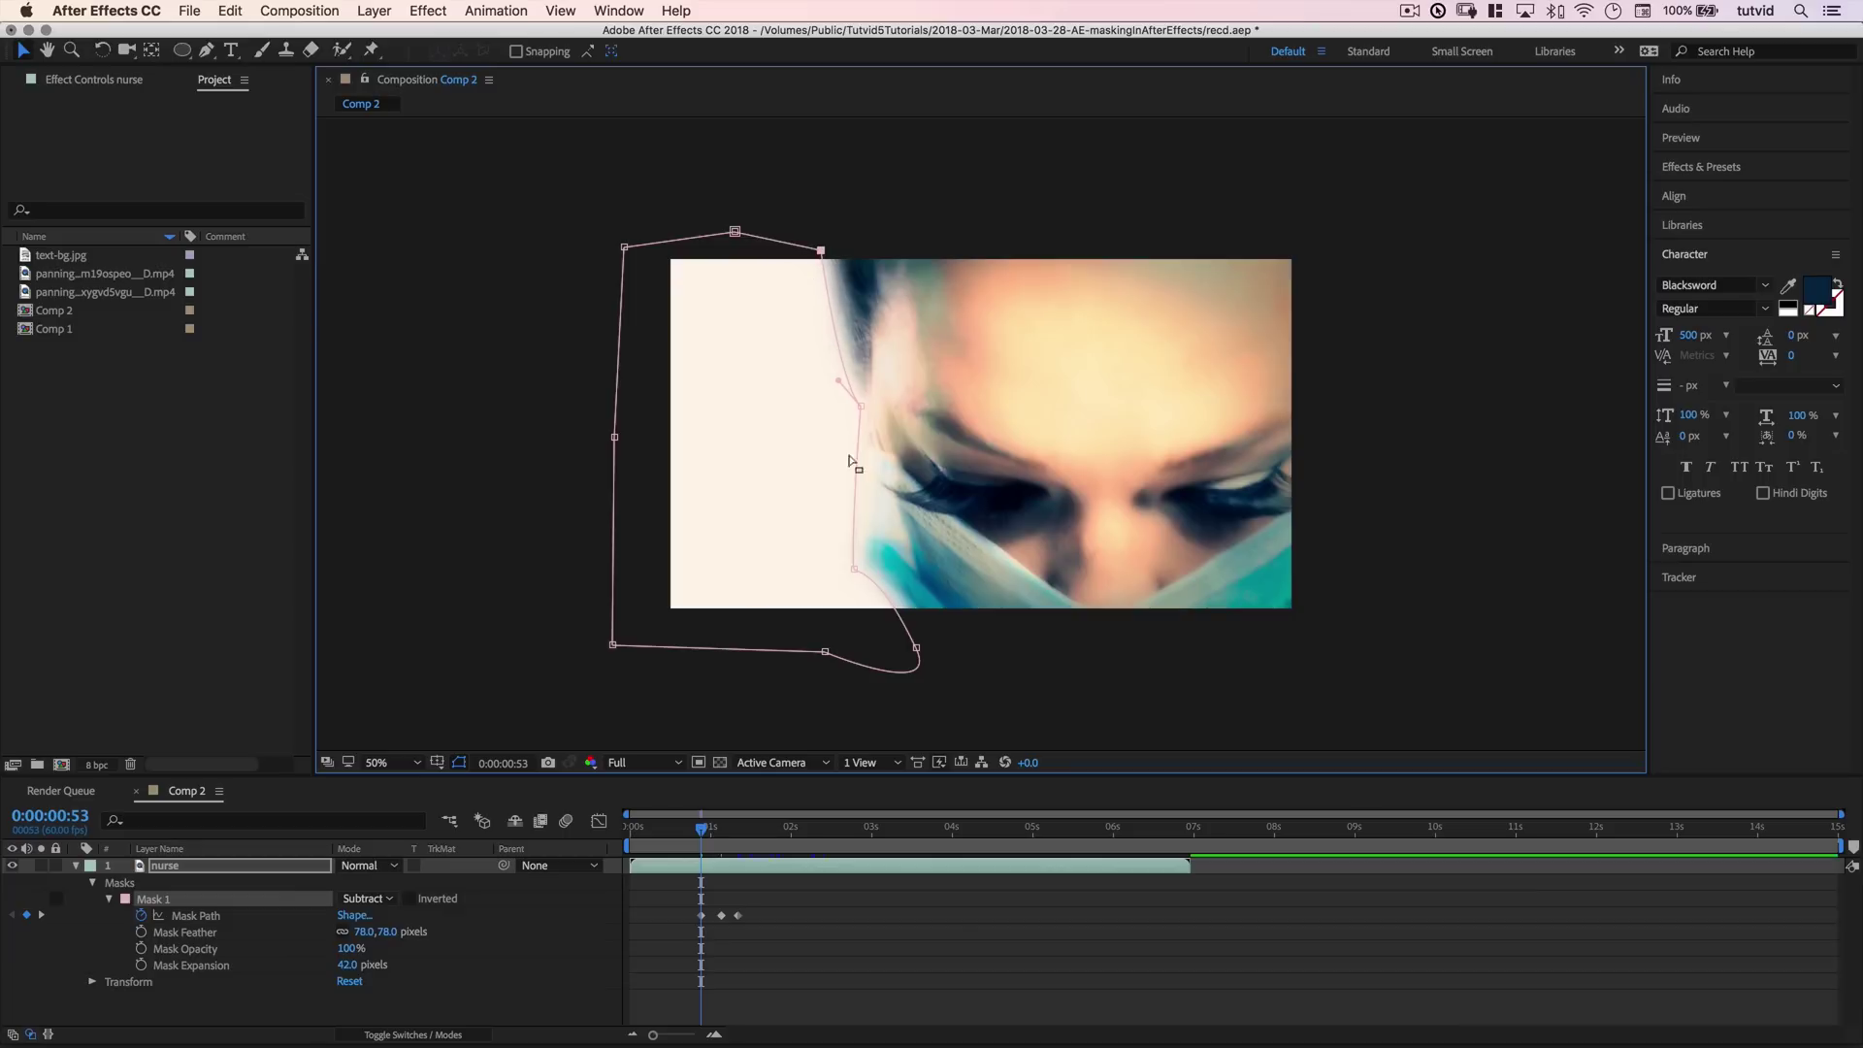
At two still-earlier frames, realign the mask's corners and right edge with her face.
drag(703, 831, 683, 830)
click(914, 650)
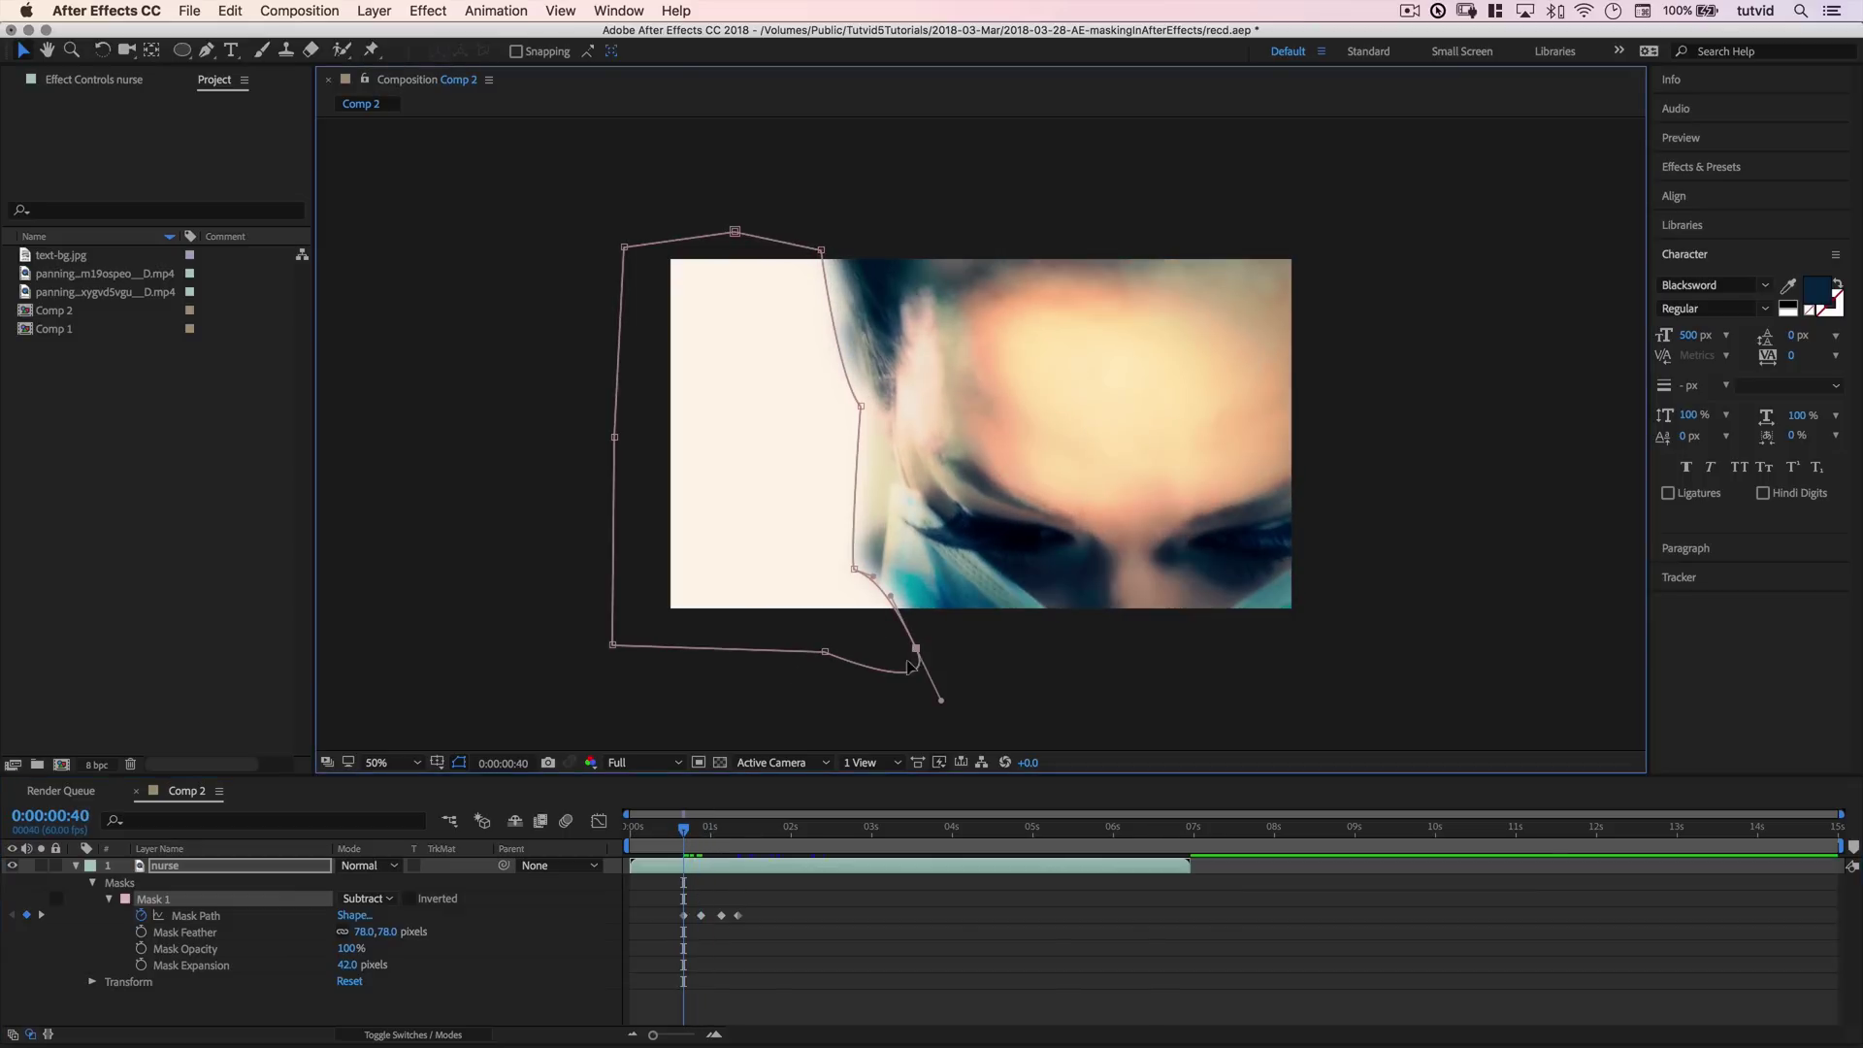
drag(914, 668, 889, 635)
click(880, 615)
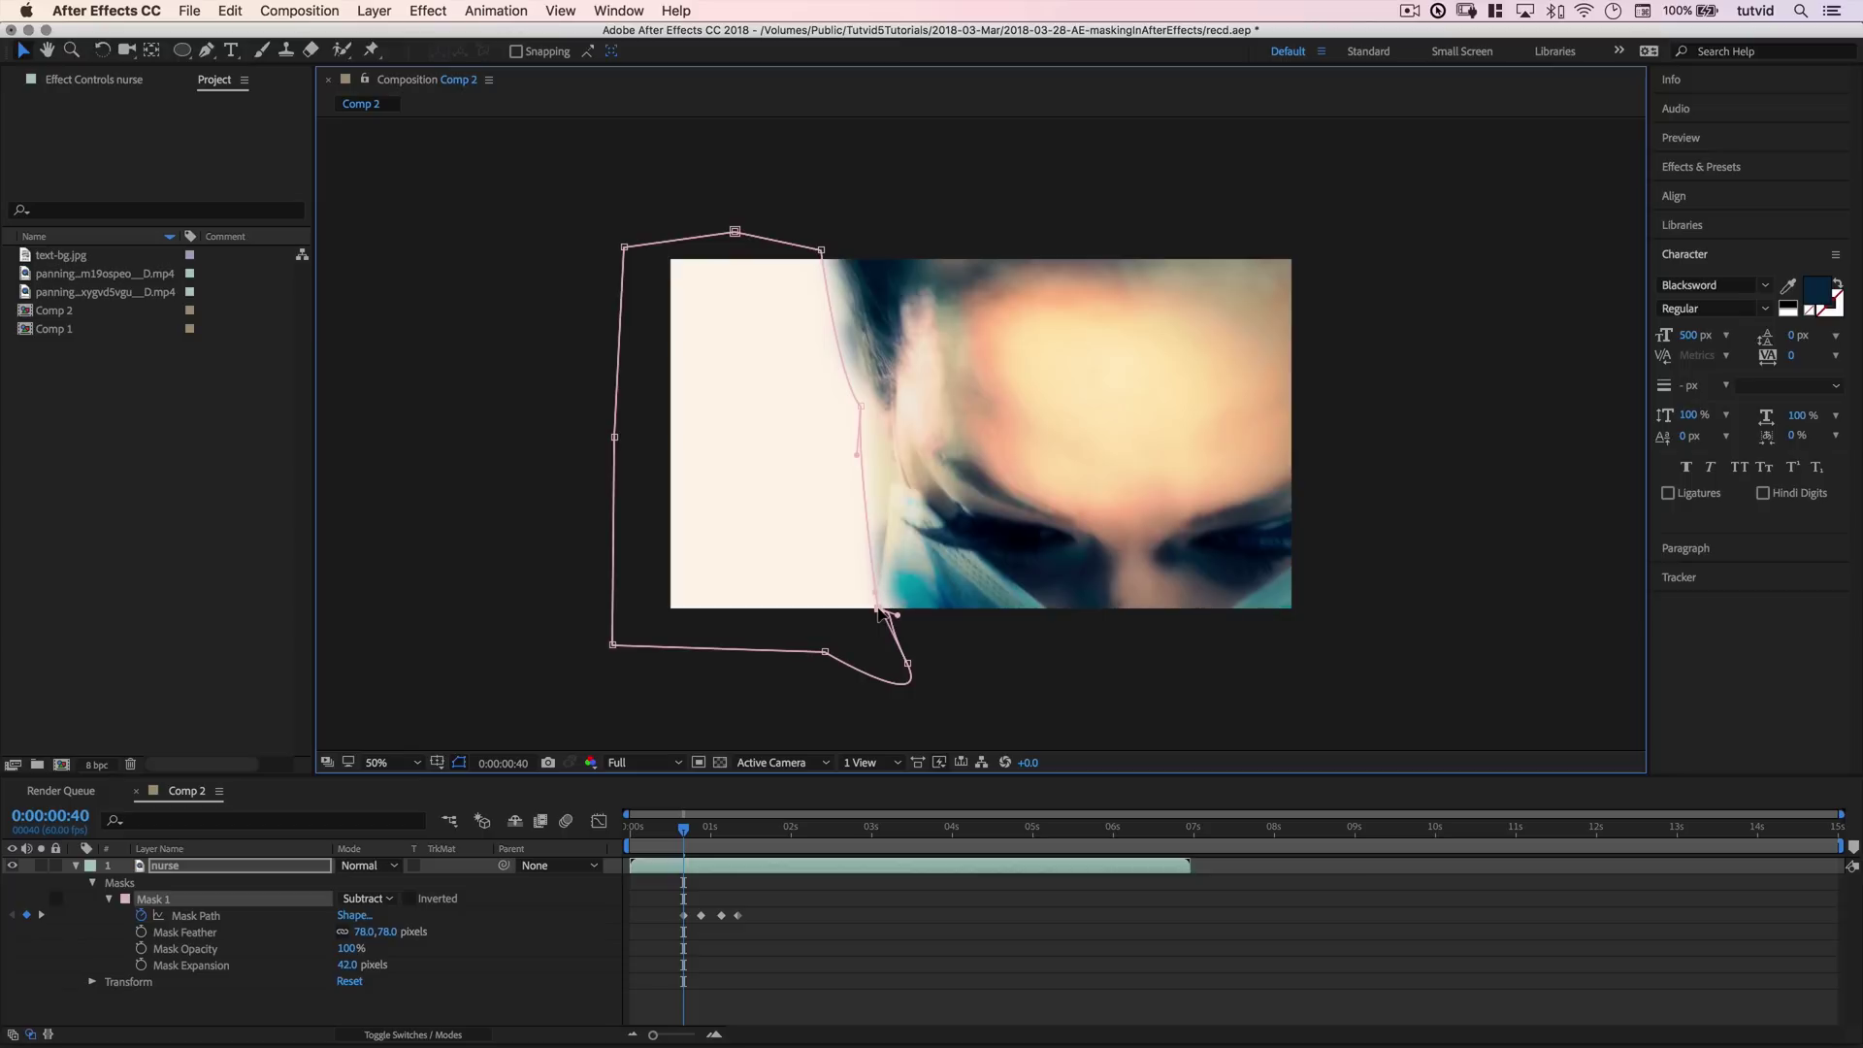
click(858, 412)
drag(859, 408, 879, 451)
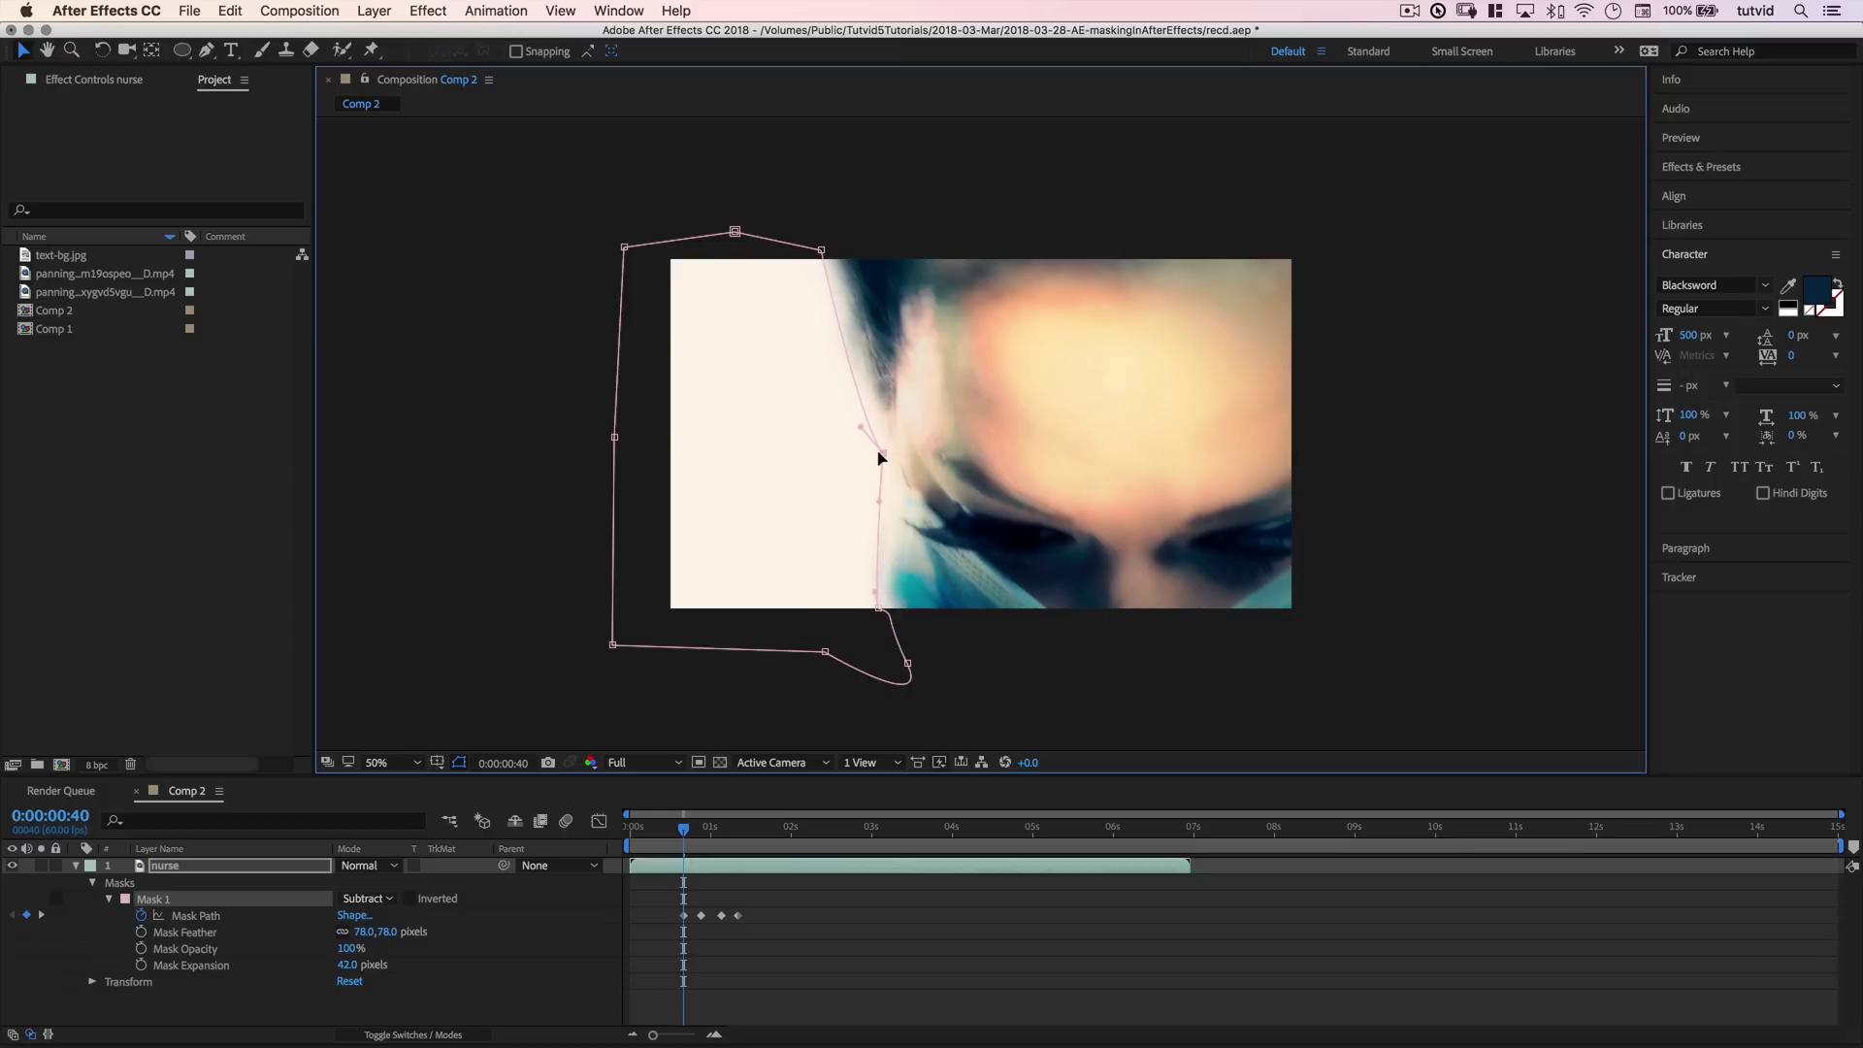
drag(824, 253, 836, 259)
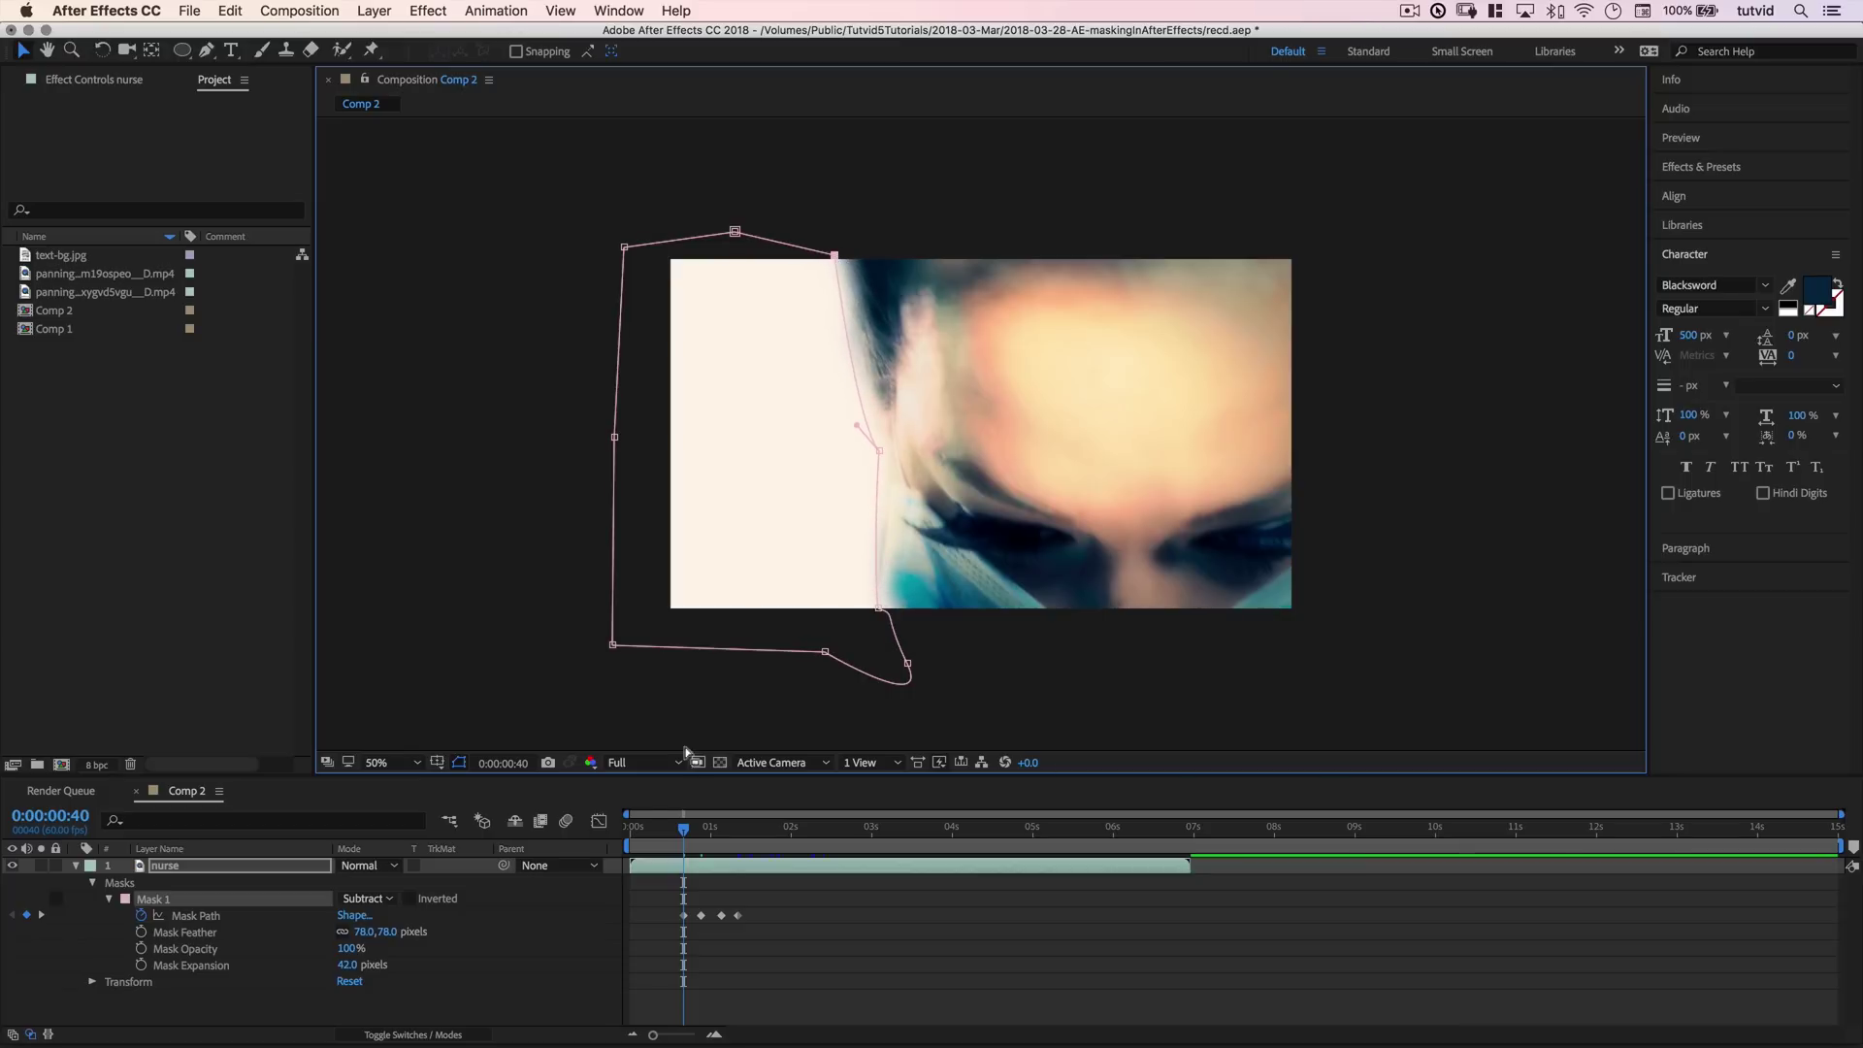
drag(684, 828, 669, 833)
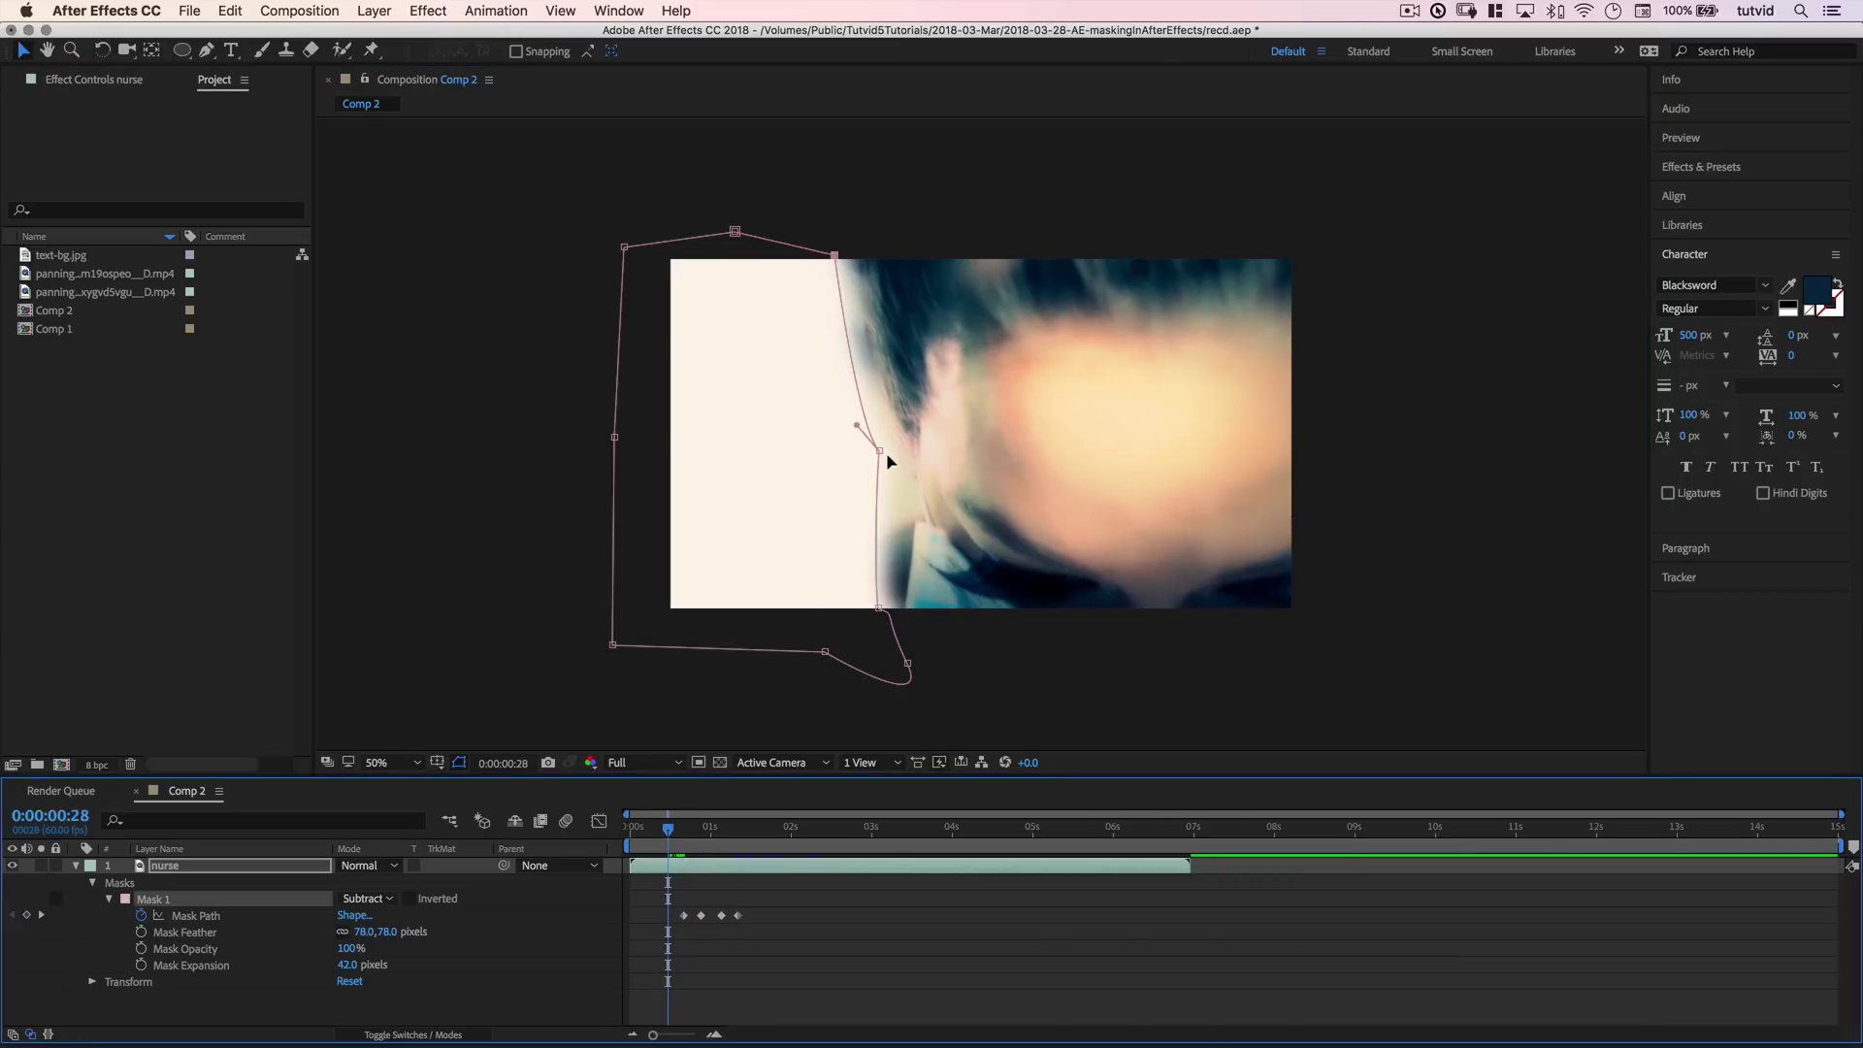
drag(879, 451, 906, 503)
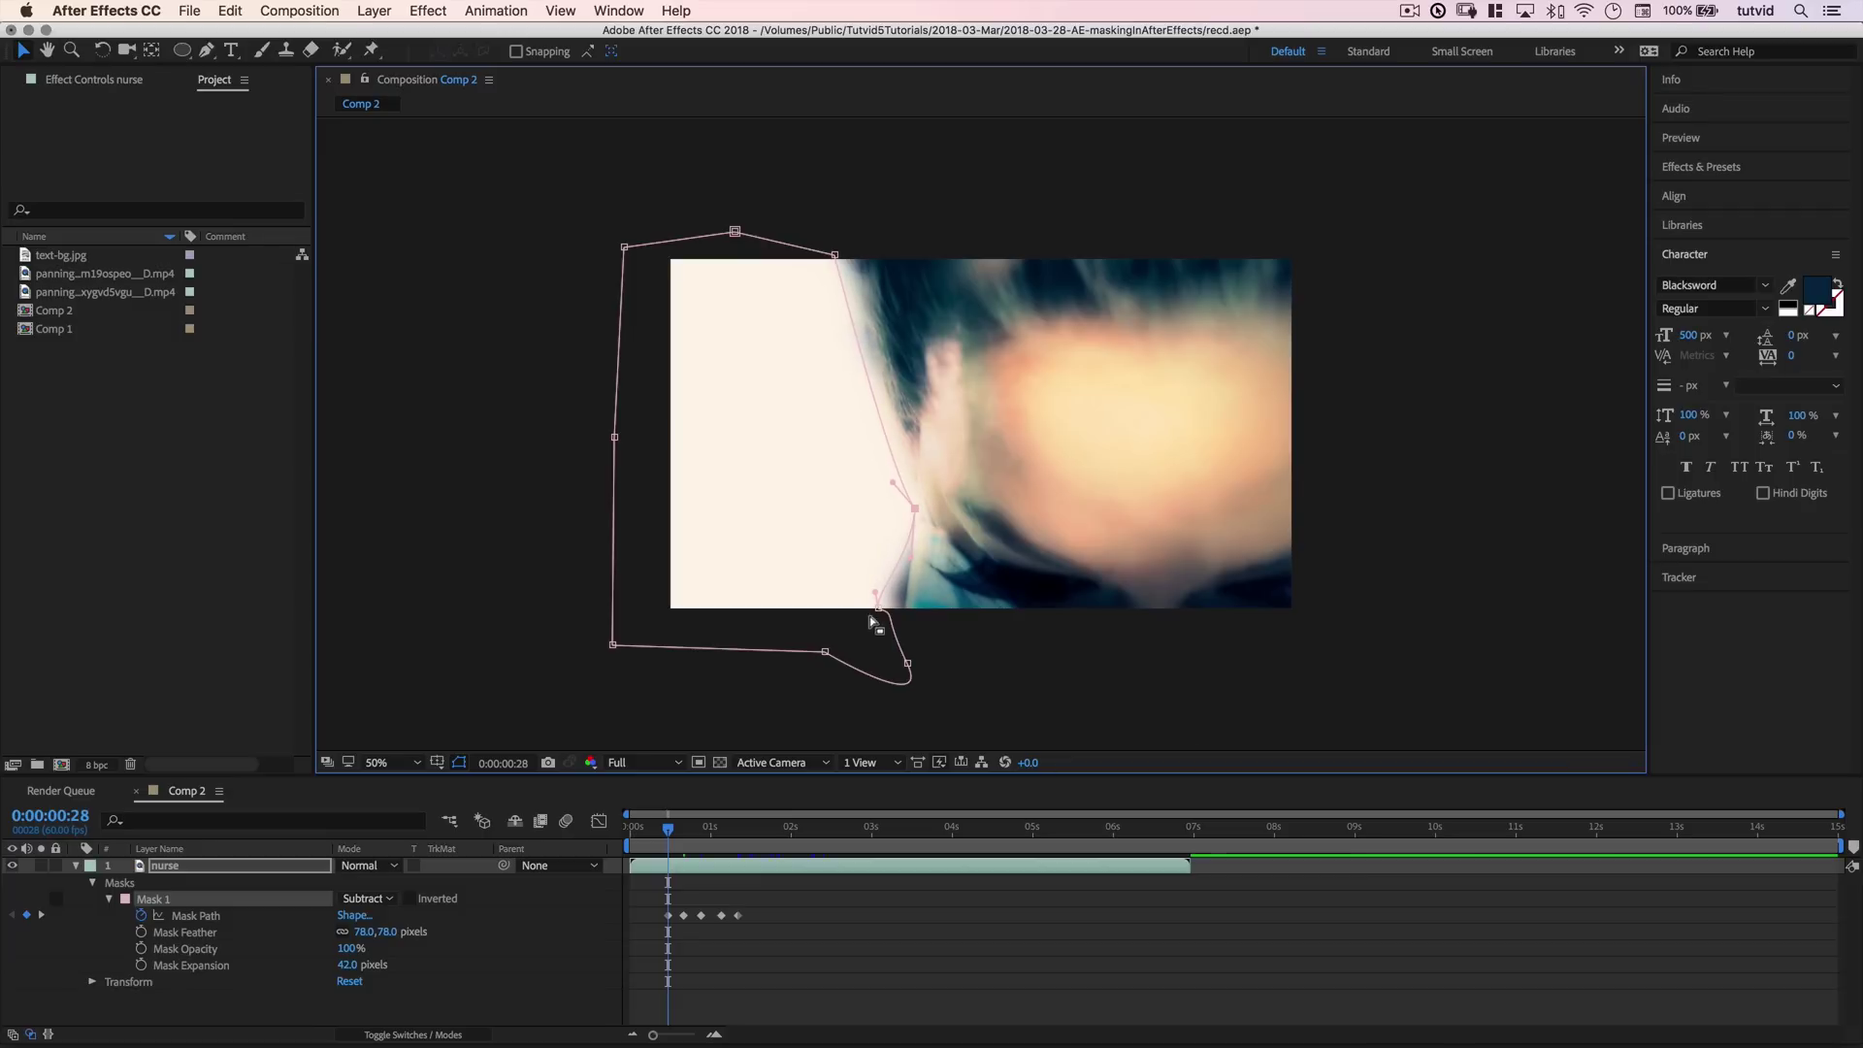
drag(877, 600, 891, 617)
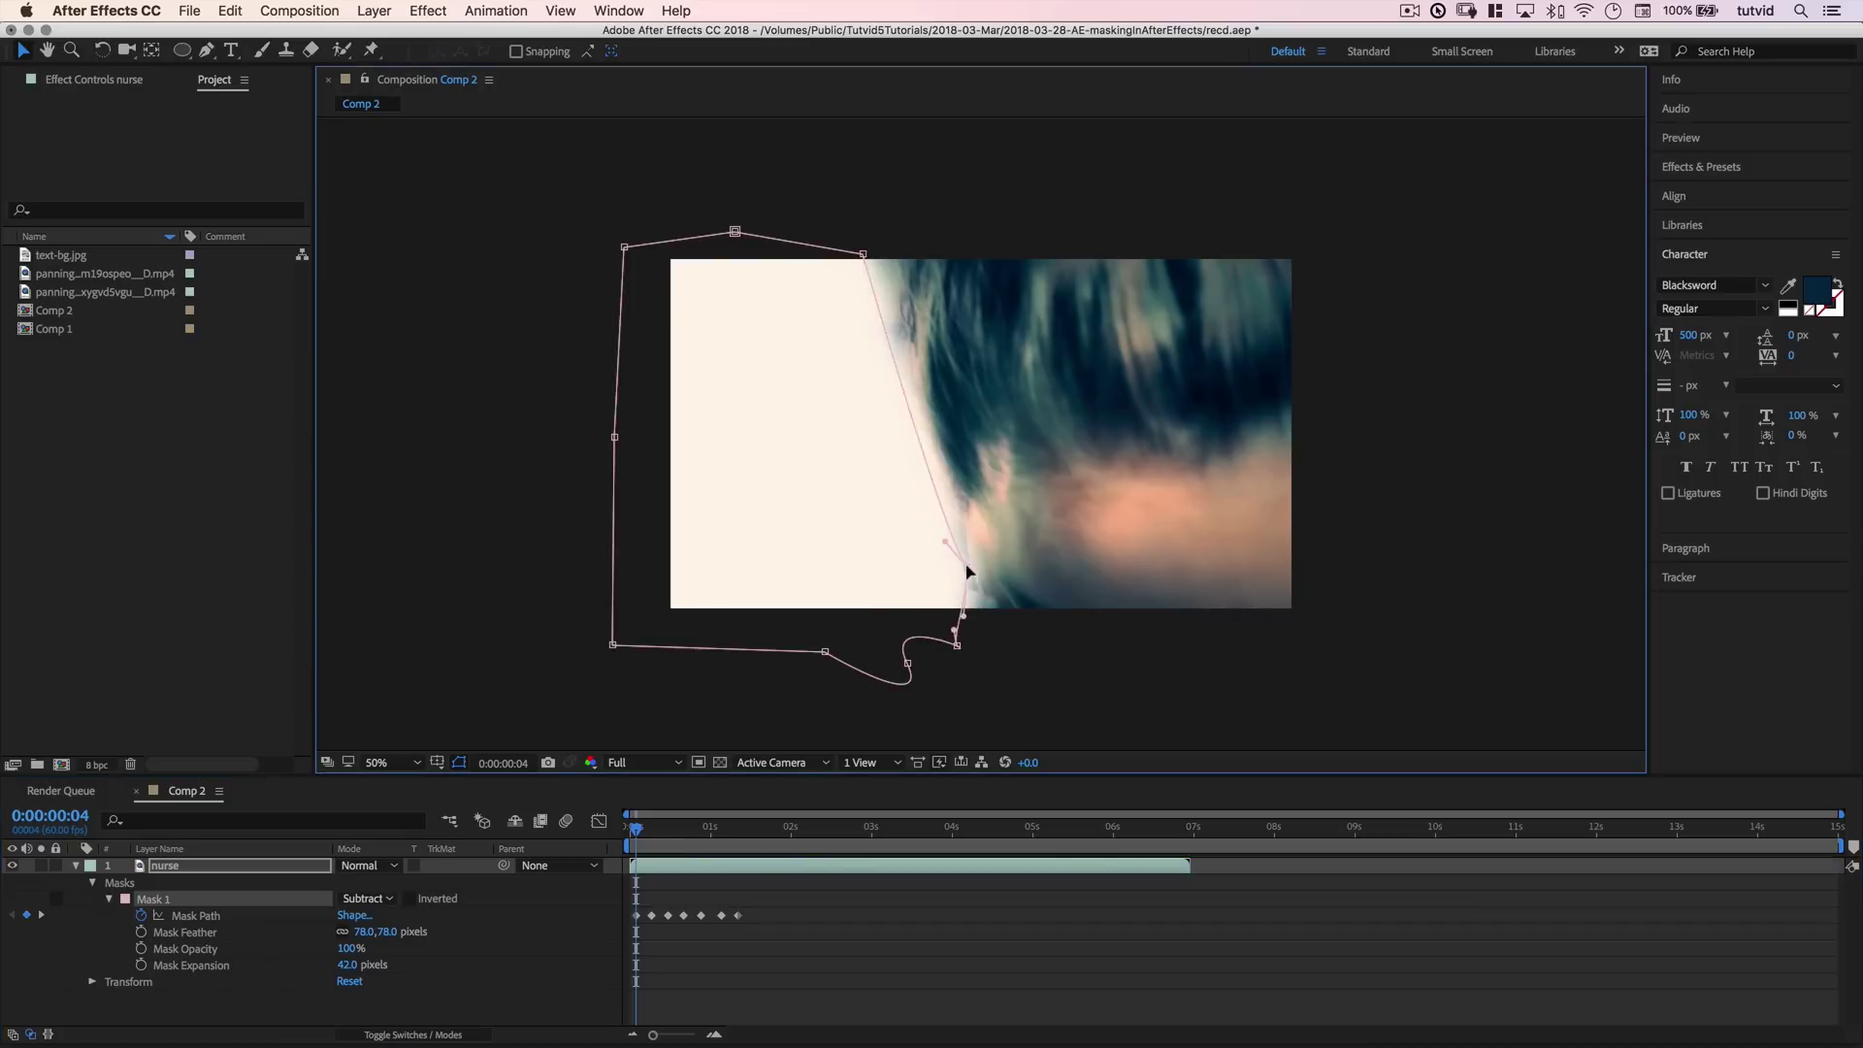
Return to the first frame, deselect the layer, and play back the rotoscoped composition.
click(746, 826)
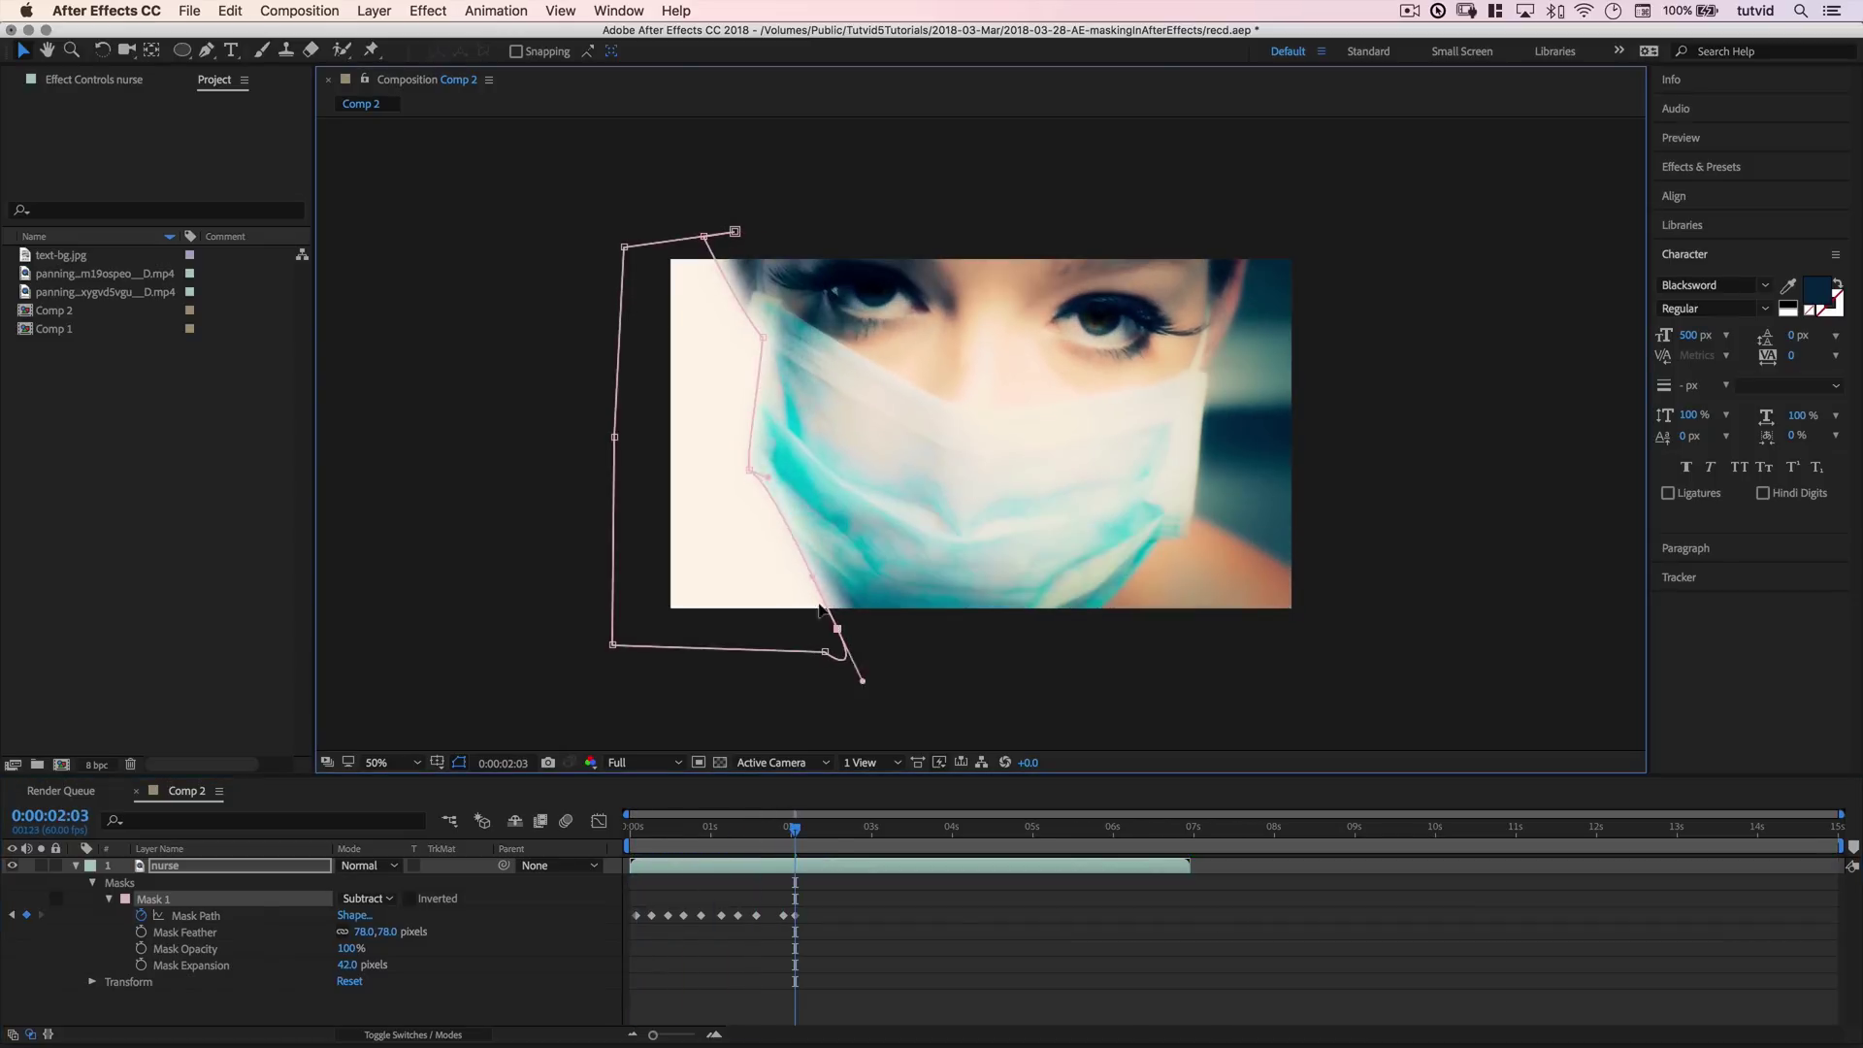
click(635, 828)
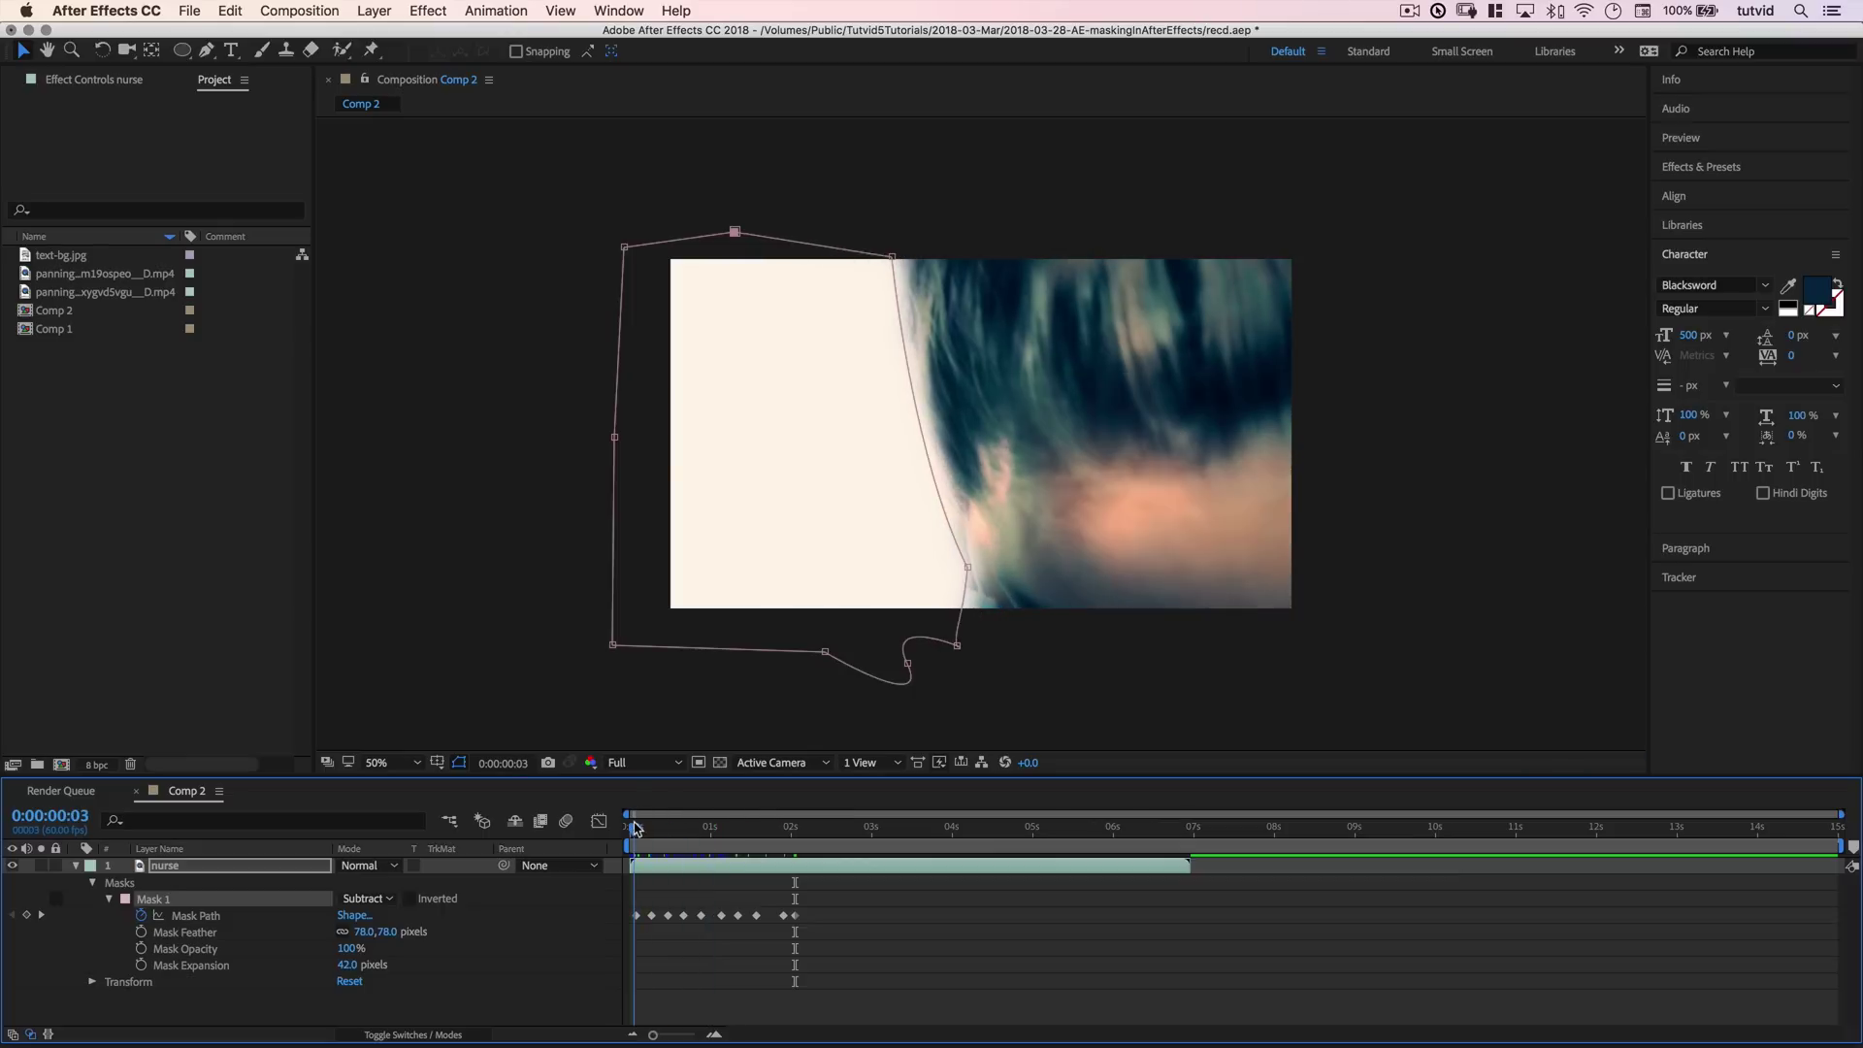
drag(635, 826, 626, 827)
click(489, 574)
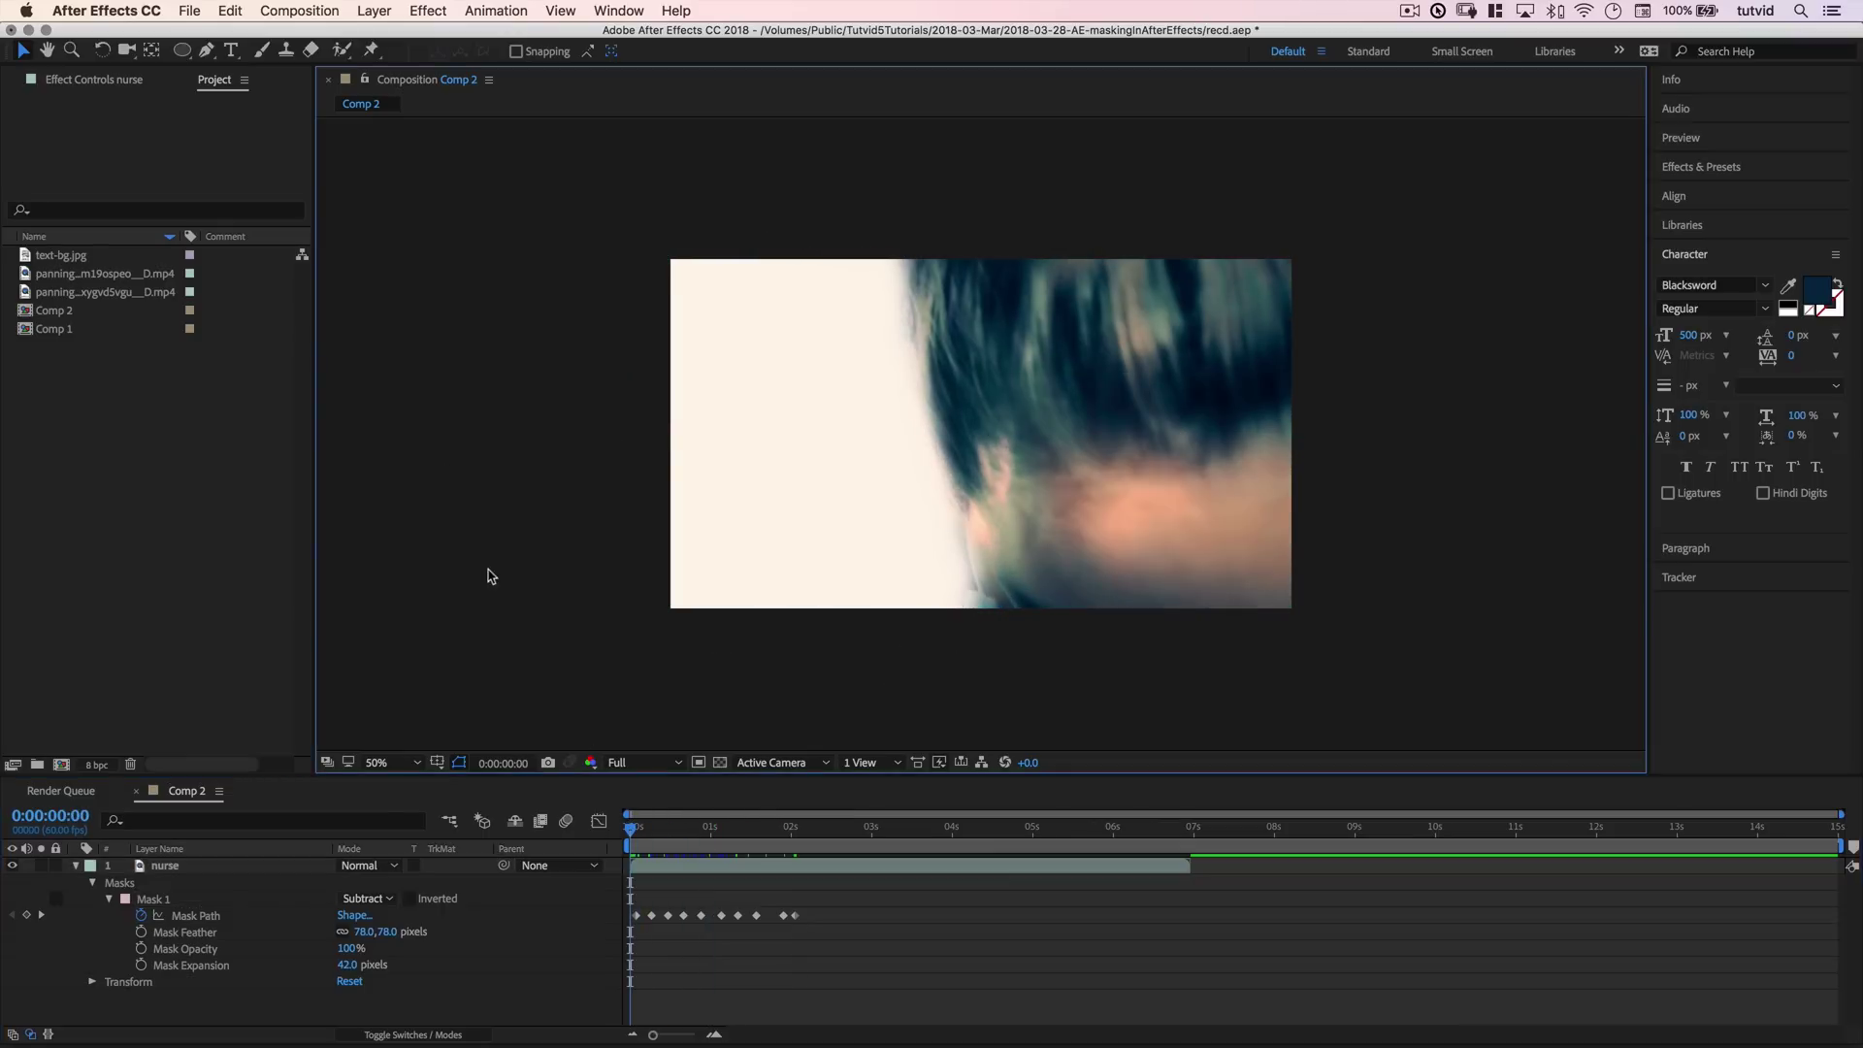
key(space)
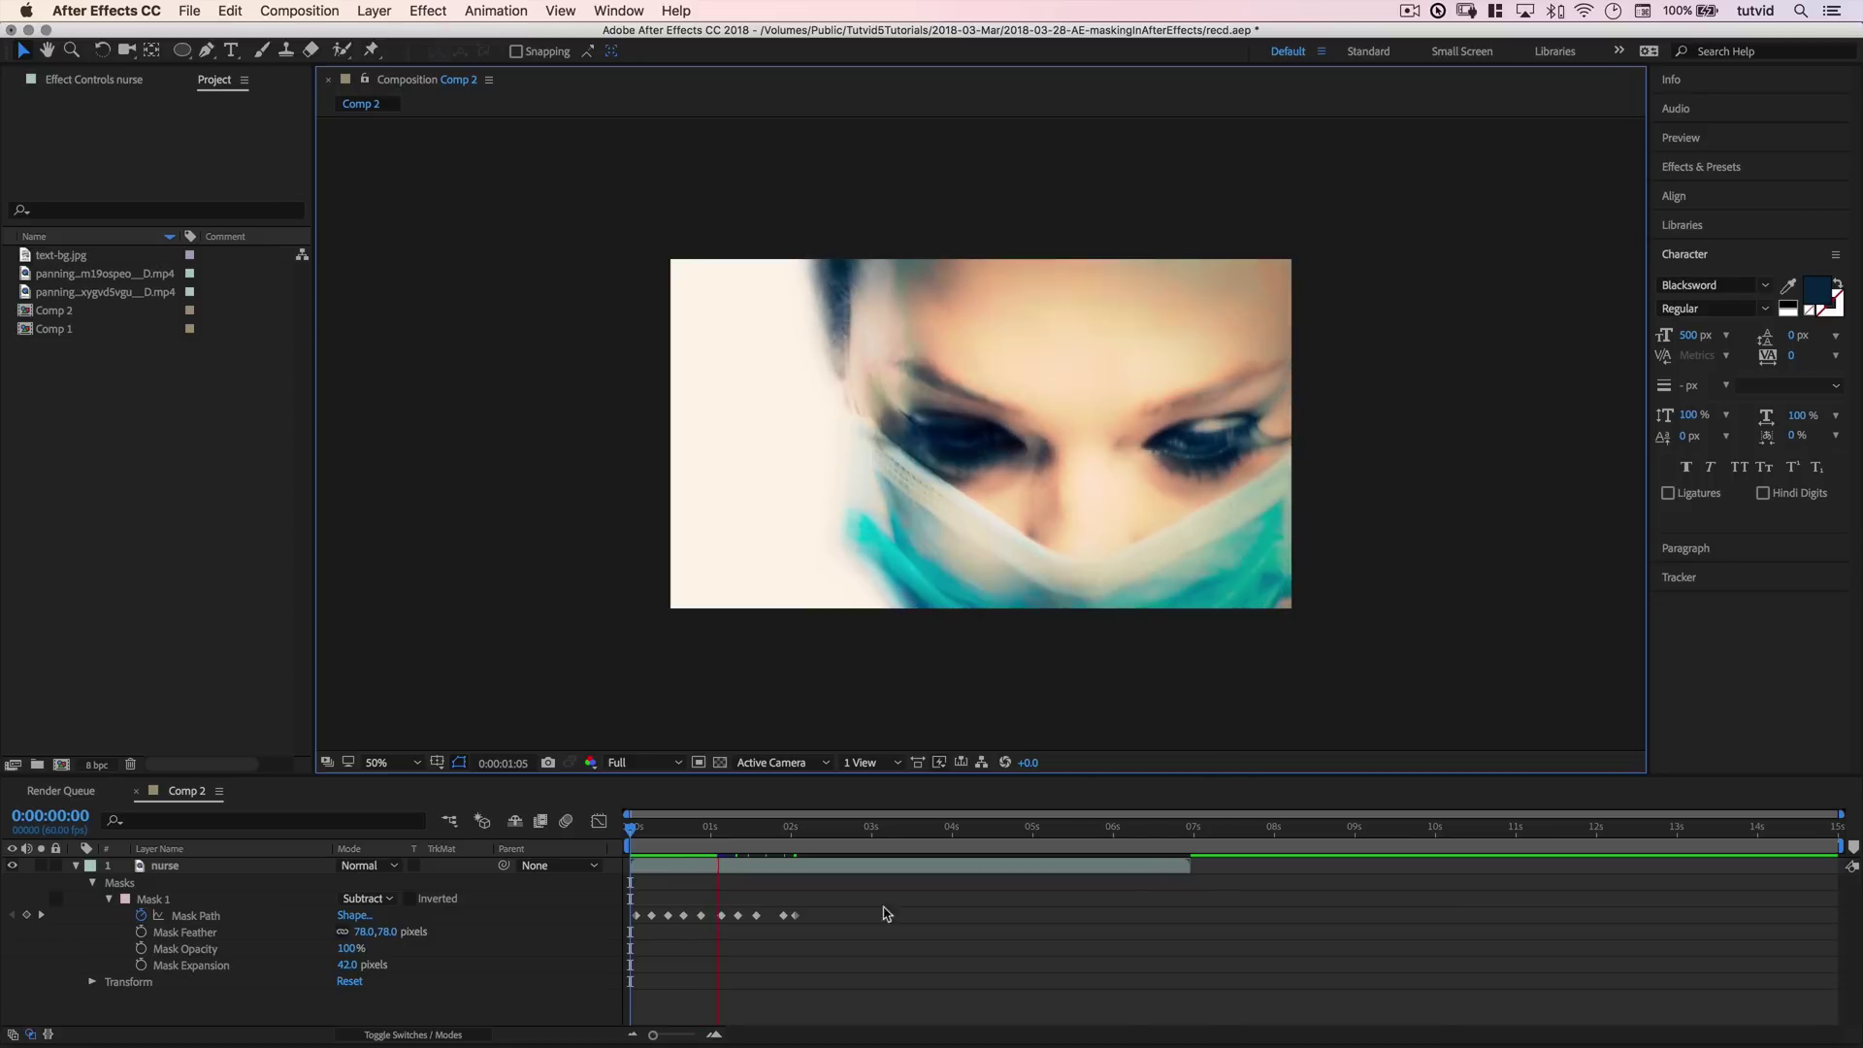
With the nurse layer selected and its Masks group collapsed, scrub to check the mask follows her face.
click(870, 505)
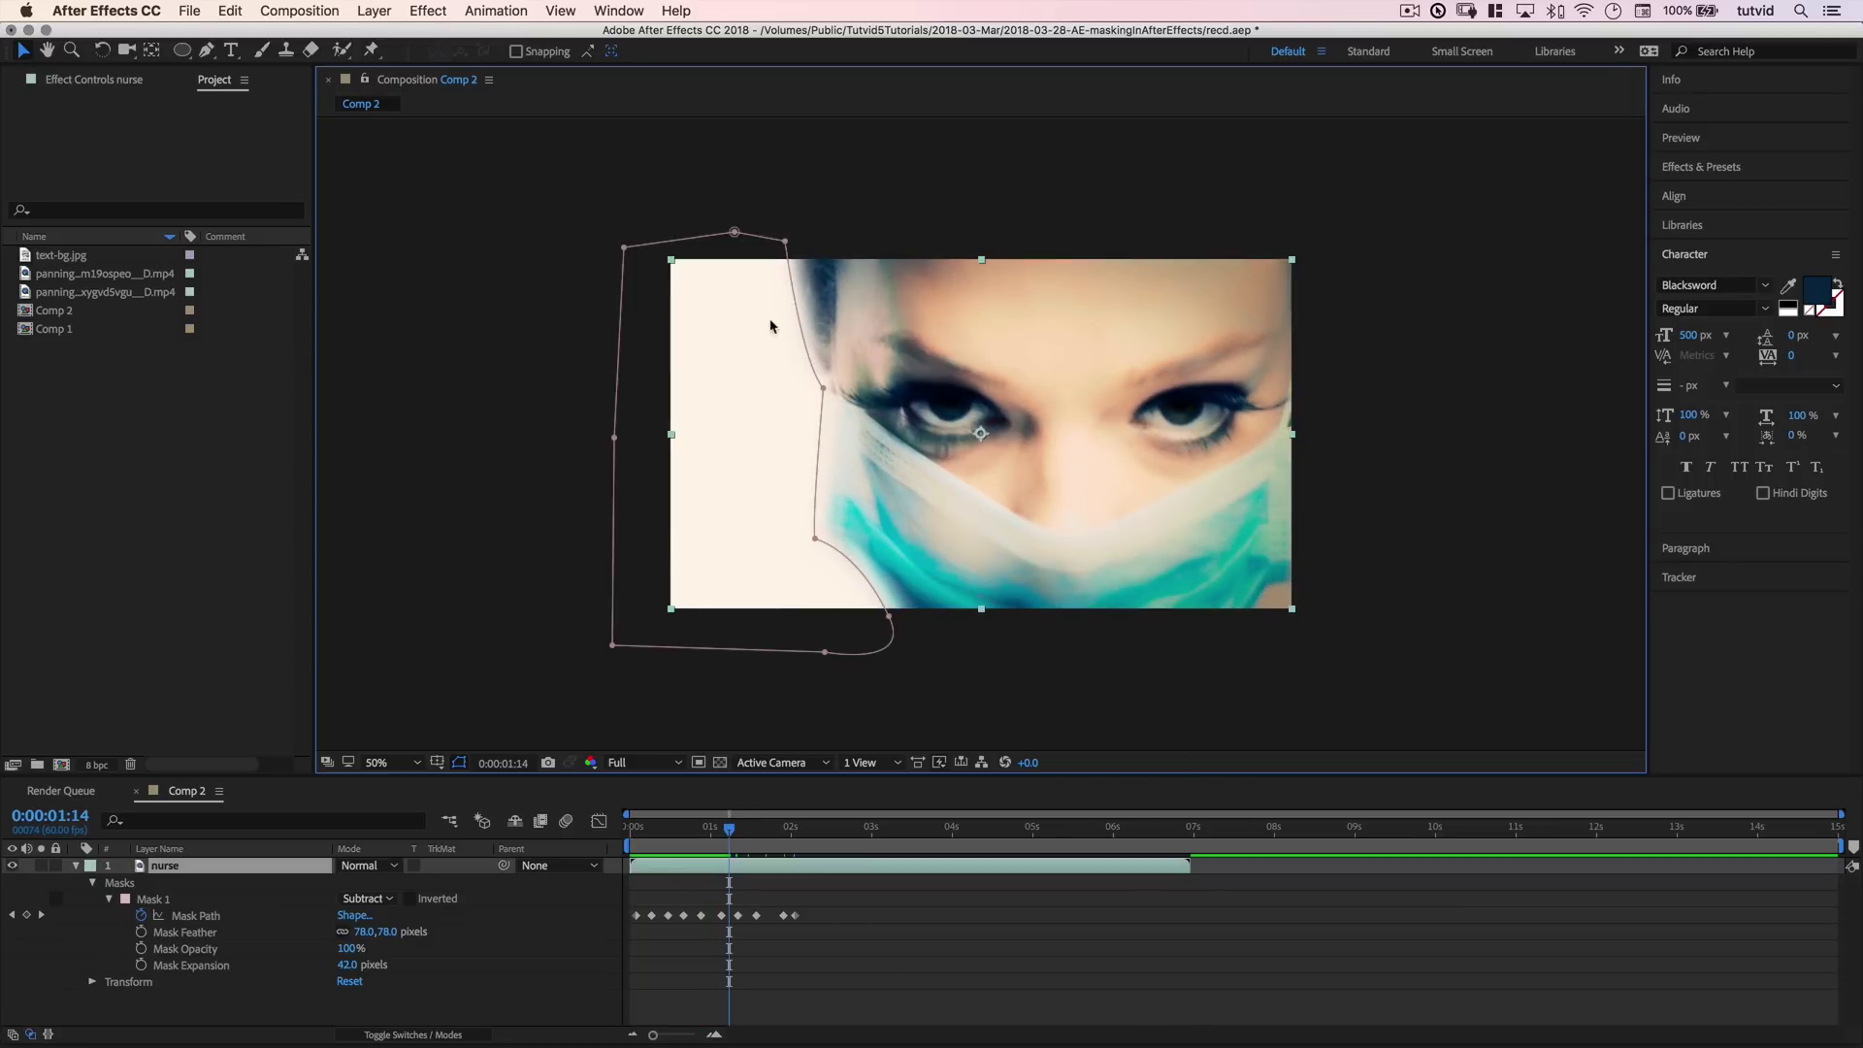
drag(731, 830, 612, 838)
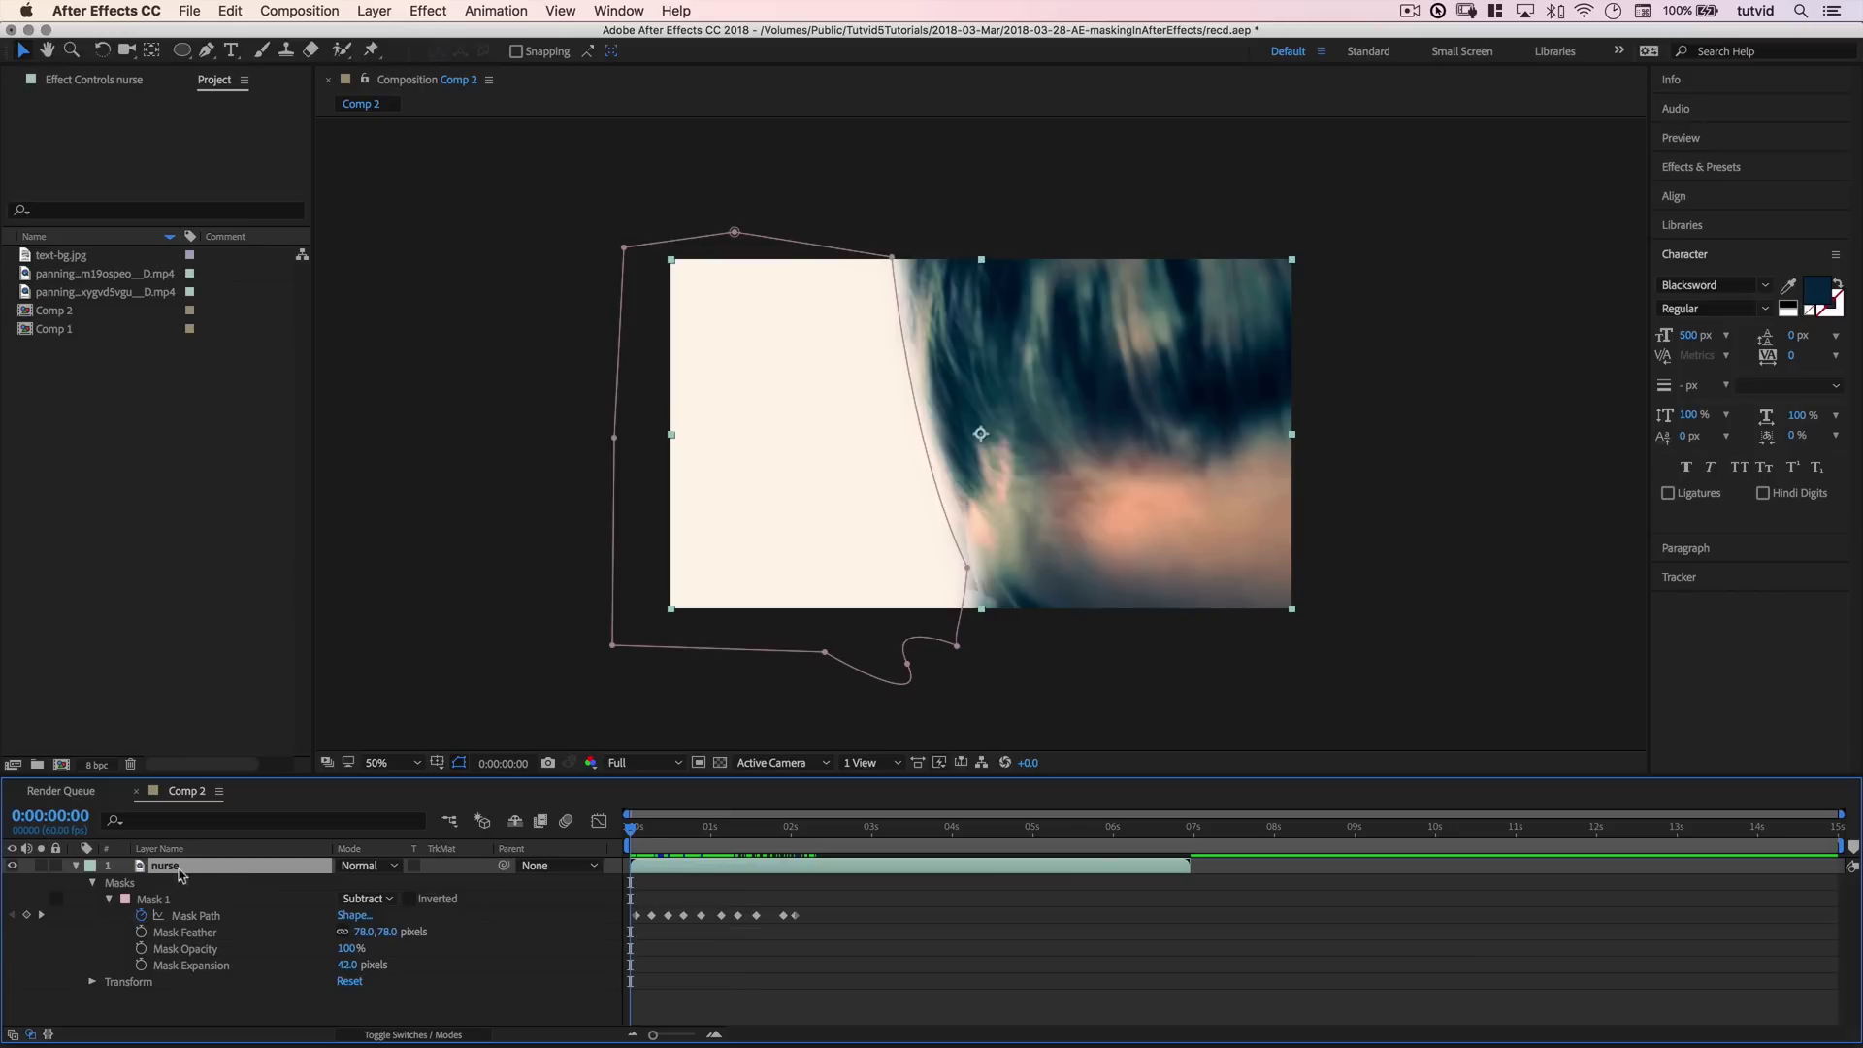
click(92, 884)
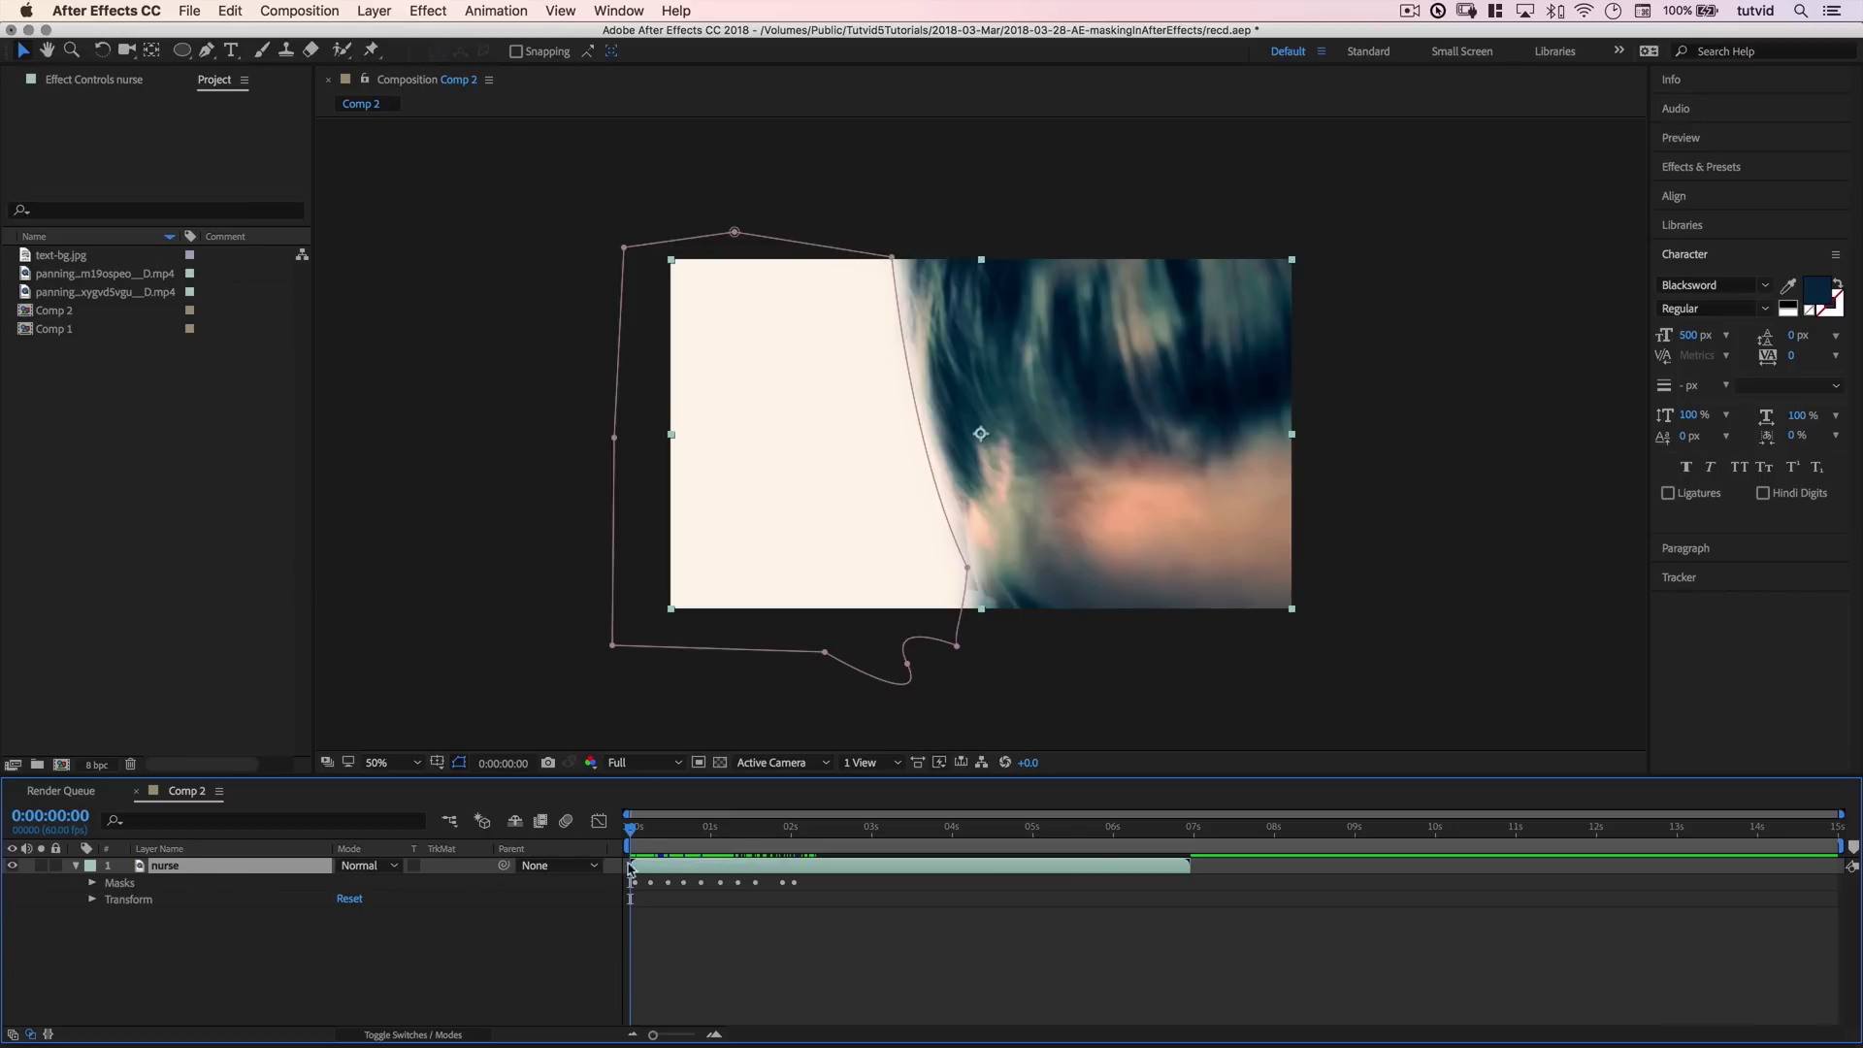
drag(633, 829, 786, 798)
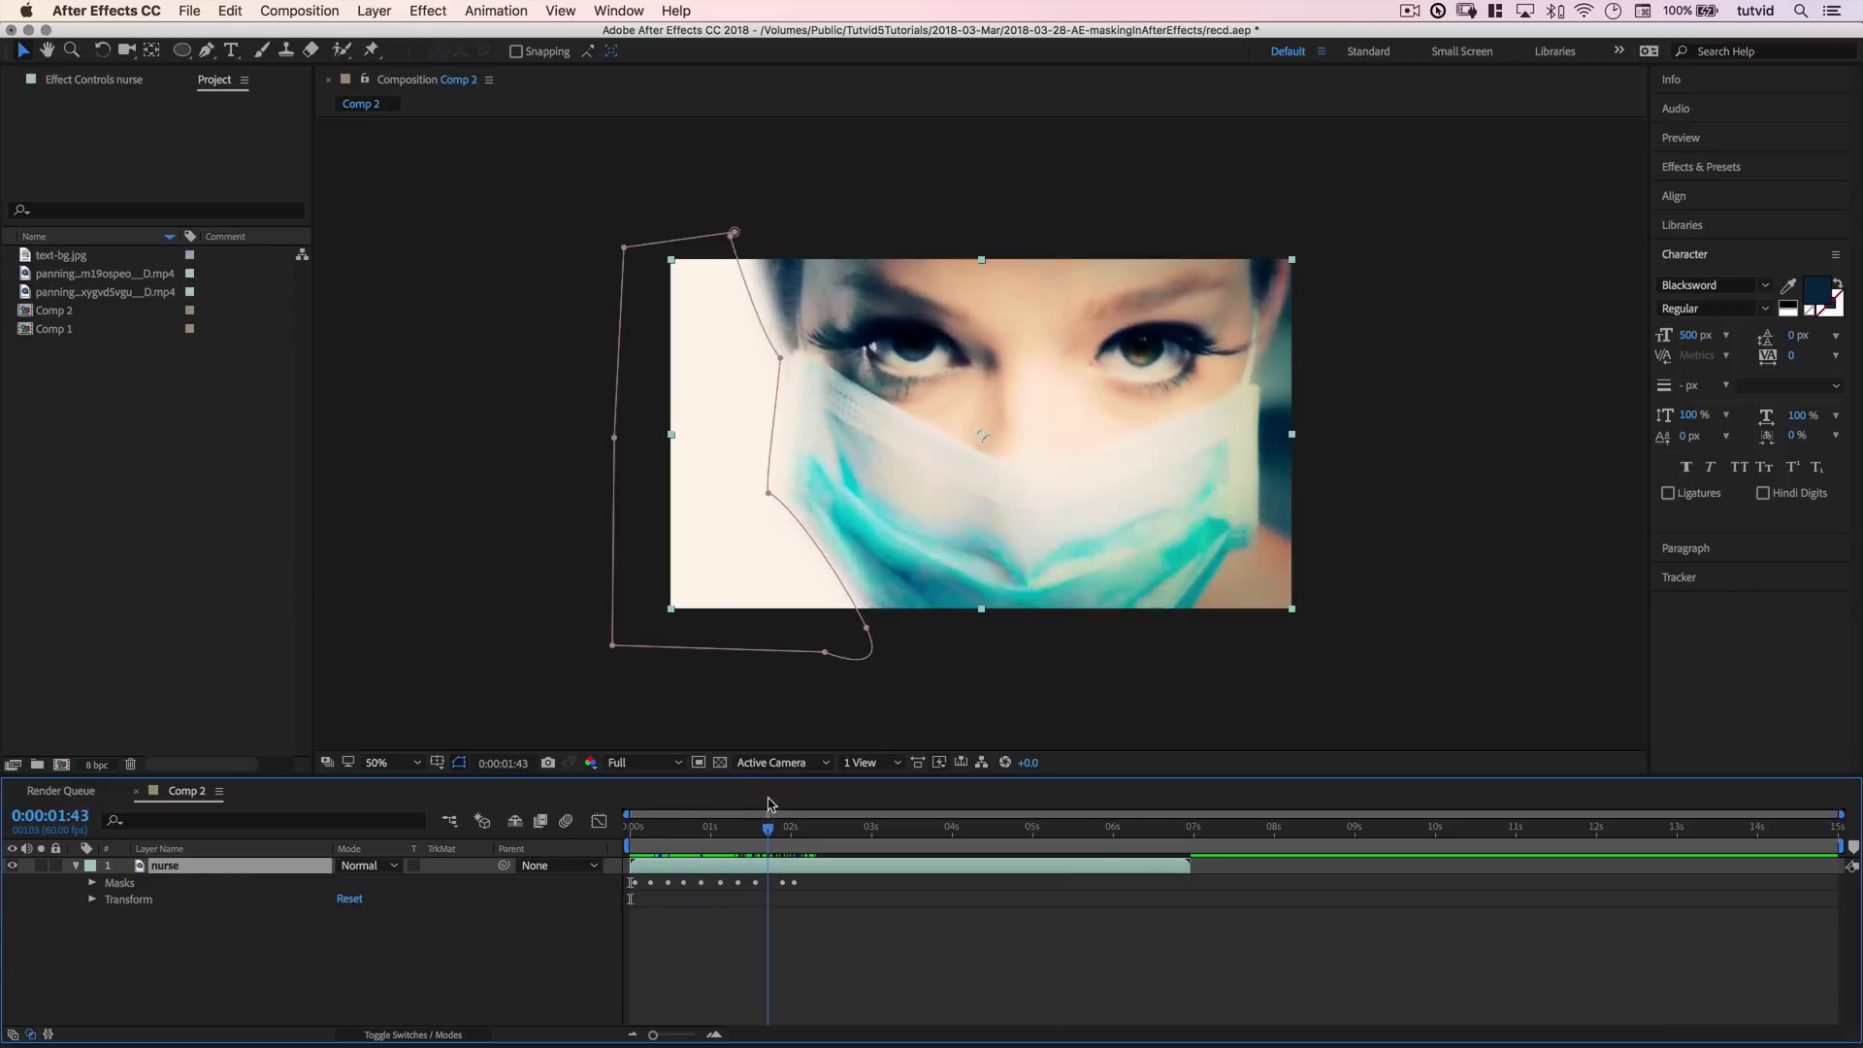
drag(786, 797, 782, 793)
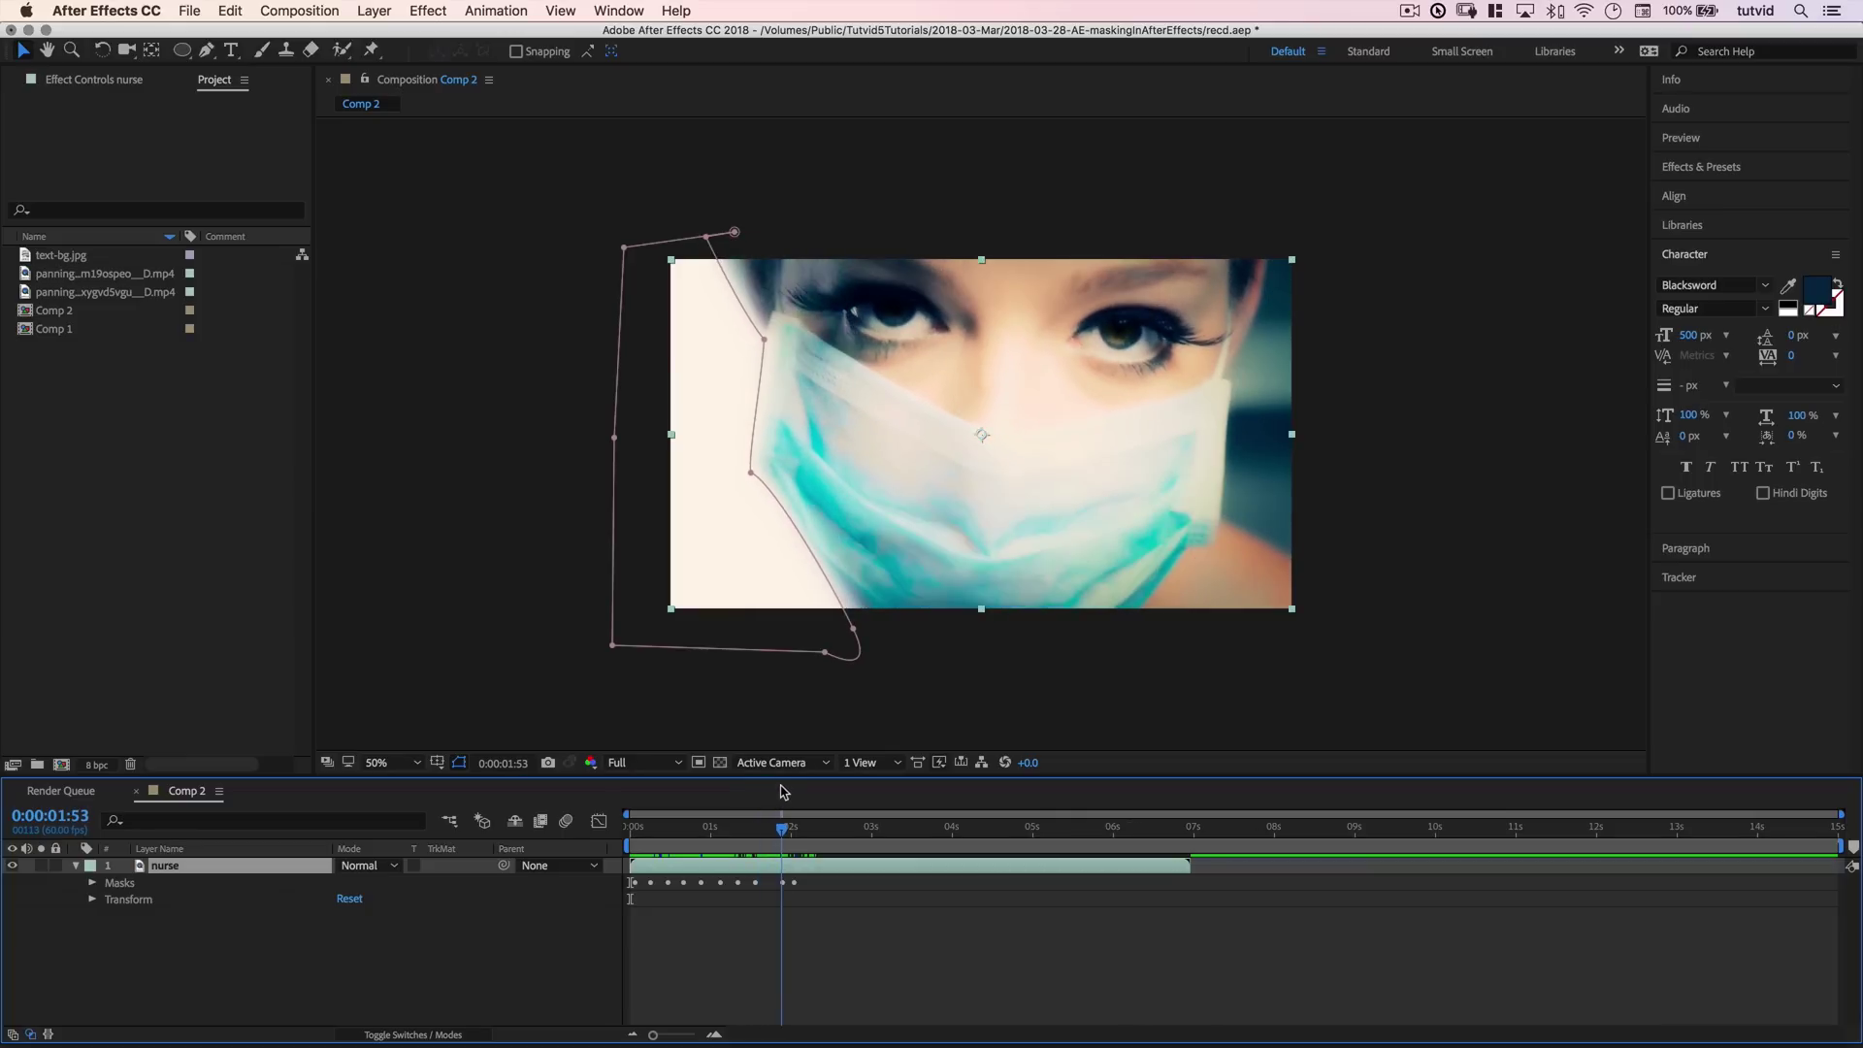
drag(780, 792, 768, 805)
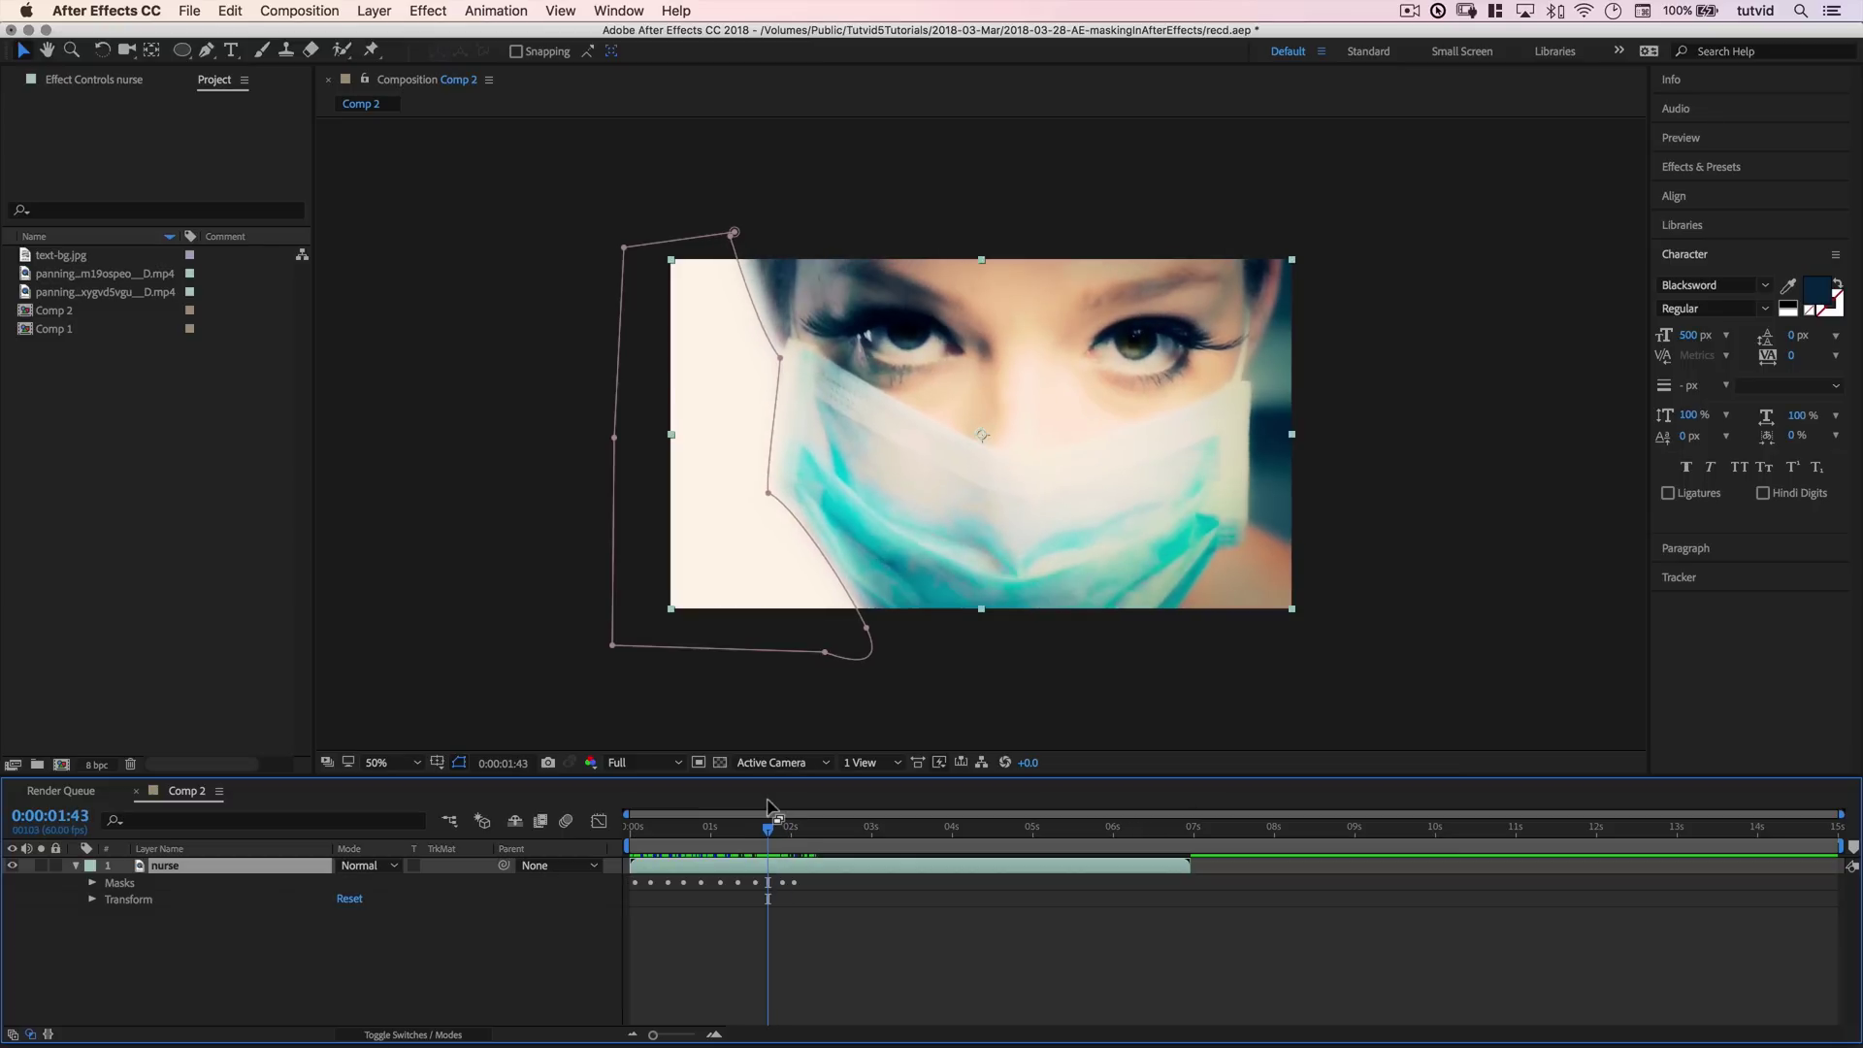
drag(768, 828, 753, 832)
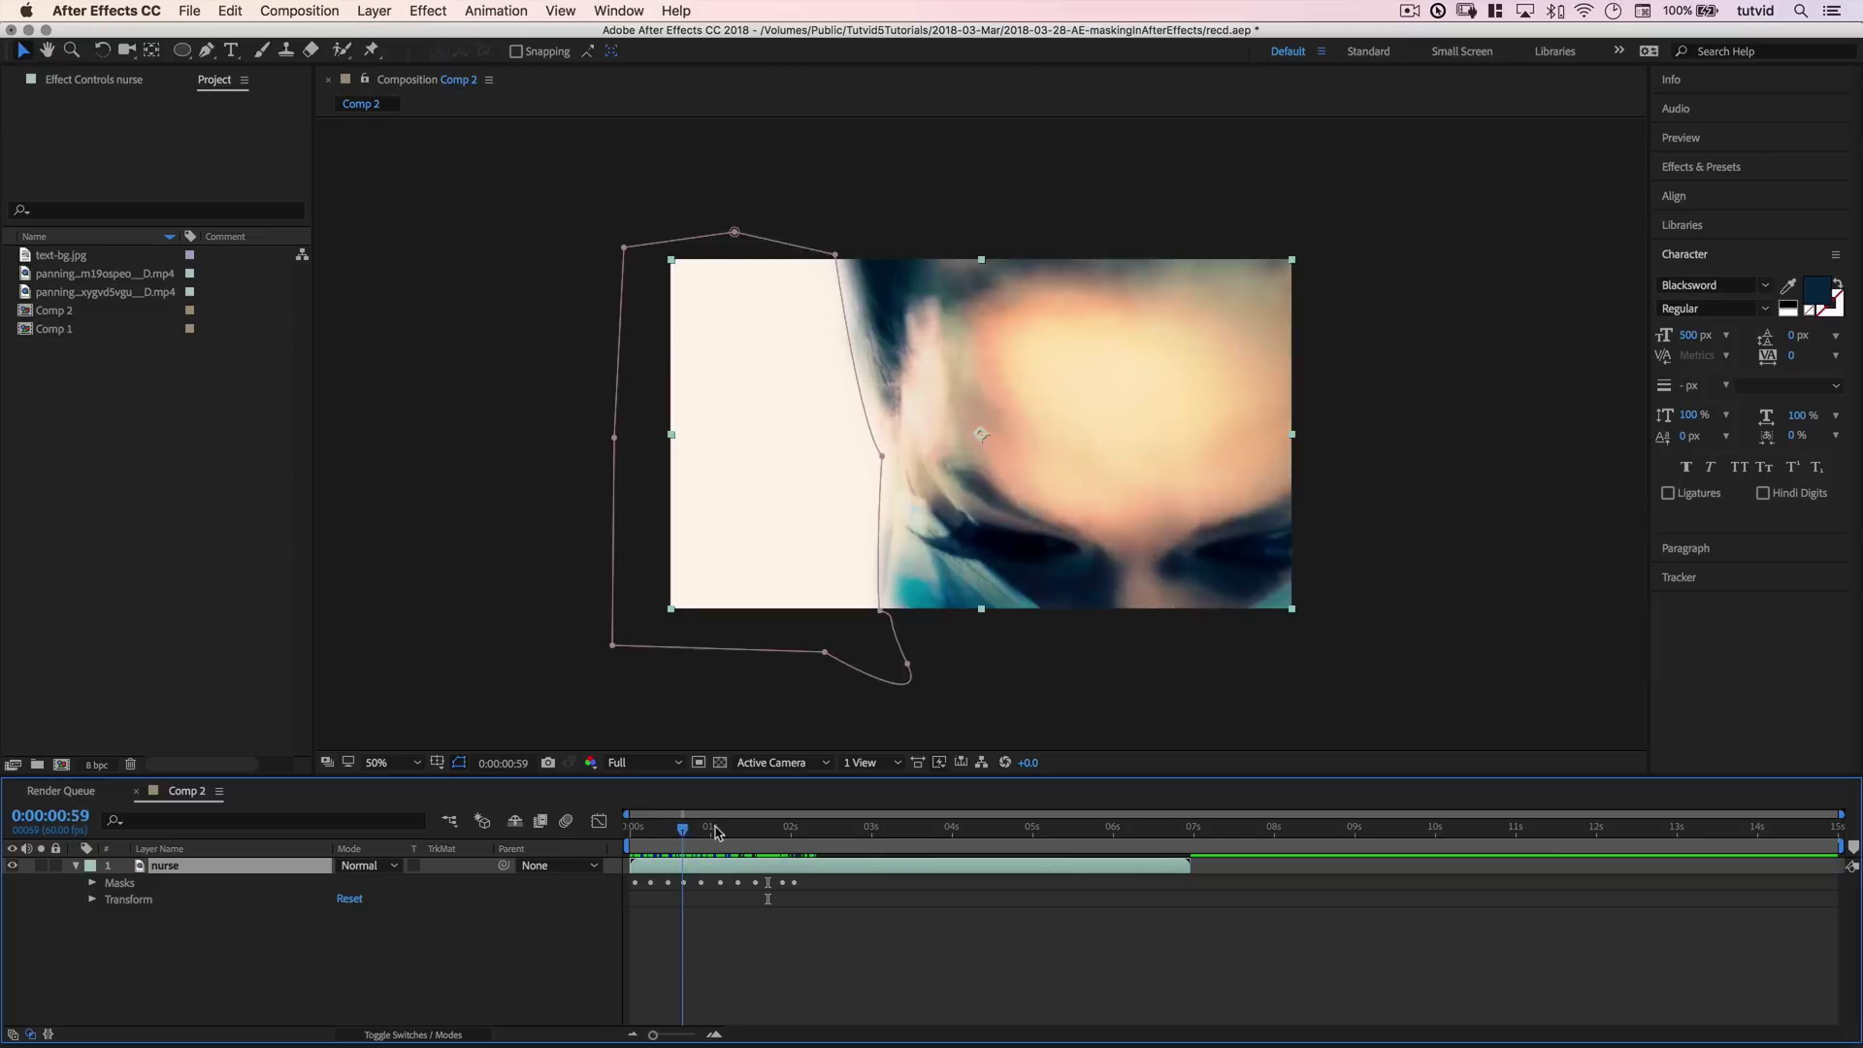